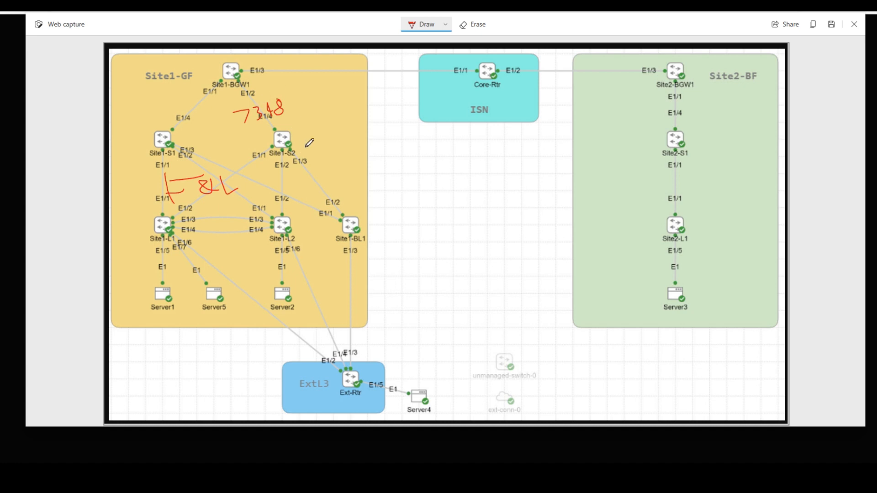
# - Handwrite 'MP-BGP EVPN' in red above Site1-BL1, hyphenate it, and underline the note
pyautogui.moveTo(322, 203)
pyautogui.mouseDown()
pyautogui.moveTo(323, 190)
pyautogui.moveTo(362, 199)
pyautogui.moveTo(360, 185)
pyautogui.moveTo(389, 185)
pyautogui.moveTo(397, 171)
pyautogui.moveTo(410, 174)
pyautogui.moveTo(416, 191)
pyautogui.moveTo(421, 170)
pyautogui.moveTo(411, 181)
pyautogui.mouseUp()
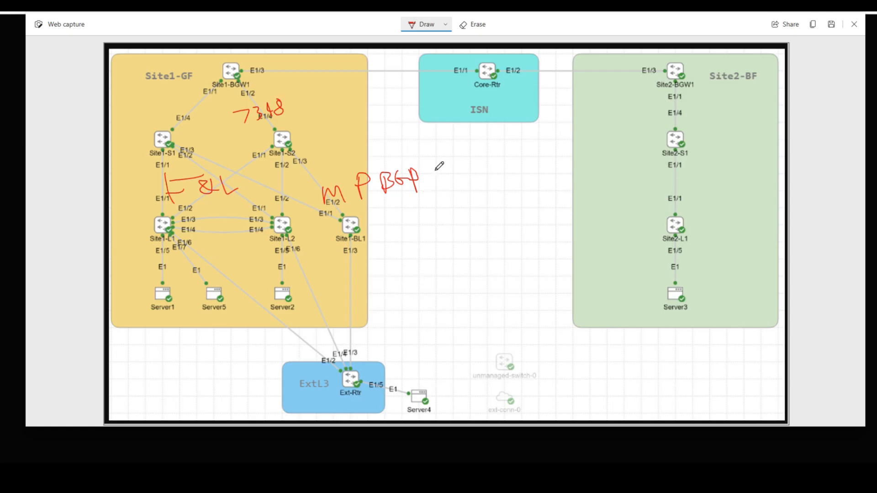
pyautogui.moveTo(437, 170)
pyautogui.mouseDown()
pyautogui.moveTo(457, 169)
pyautogui.moveTo(447, 184)
pyautogui.mouseUp()
pyautogui.moveTo(447, 184)
pyautogui.mouseDown()
pyautogui.moveTo(480, 170)
pyautogui.moveTo(491, 185)
pyautogui.moveTo(506, 153)
pyautogui.mouseUp()
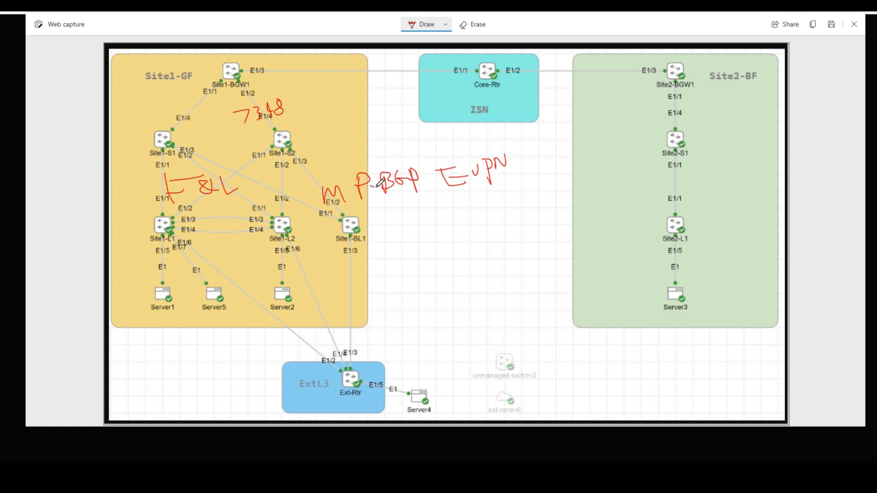
pyautogui.moveTo(371, 187); pyautogui.dragTo(380, 186)
pyautogui.moveTo(342, 208); pyautogui.dragTo(399, 205)
pyautogui.moveTo(330, 223); pyautogui.dragTo(467, 209)
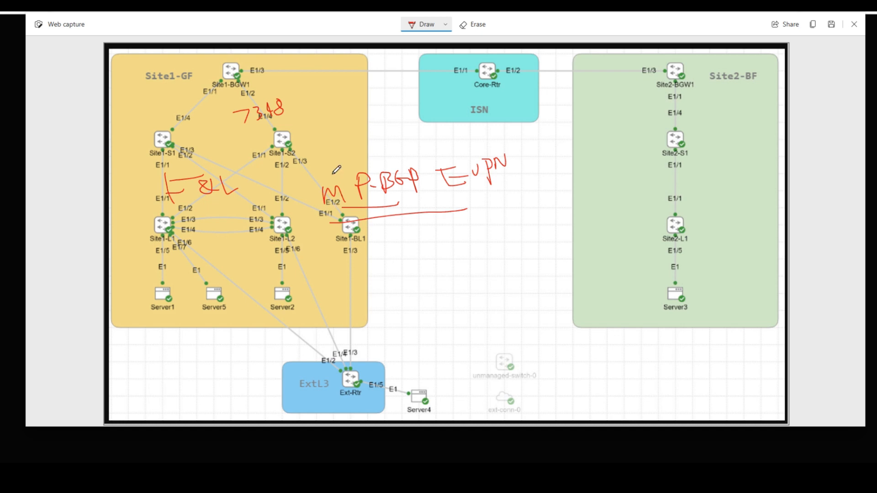
# - Bracket the MP-BGP EVPN note and leave short red dashes beside Site1-BL1 and its link
pyautogui.moveTo(314, 170)
pyautogui.mouseDown()
pyautogui.moveTo(325, 210)
pyautogui.moveTo(513, 172)
pyautogui.moveTo(455, 147)
pyautogui.moveTo(309, 166)
pyautogui.mouseUp()
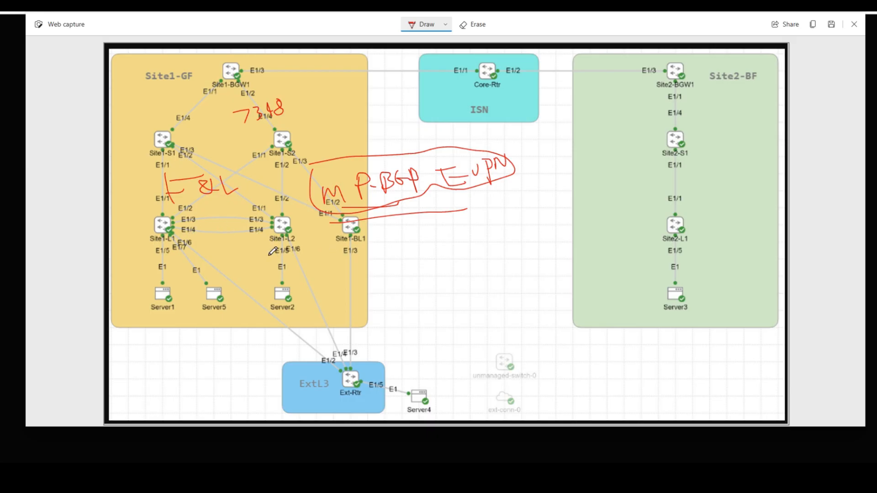
pyautogui.moveTo(265, 257); pyautogui.dragTo(284, 253)
pyautogui.moveTo(431, 250); pyautogui.dragTo(459, 249)
pyautogui.moveTo(366, 226); pyautogui.dragTo(377, 226)
pyautogui.moveTo(357, 291); pyautogui.dragTo(368, 290)
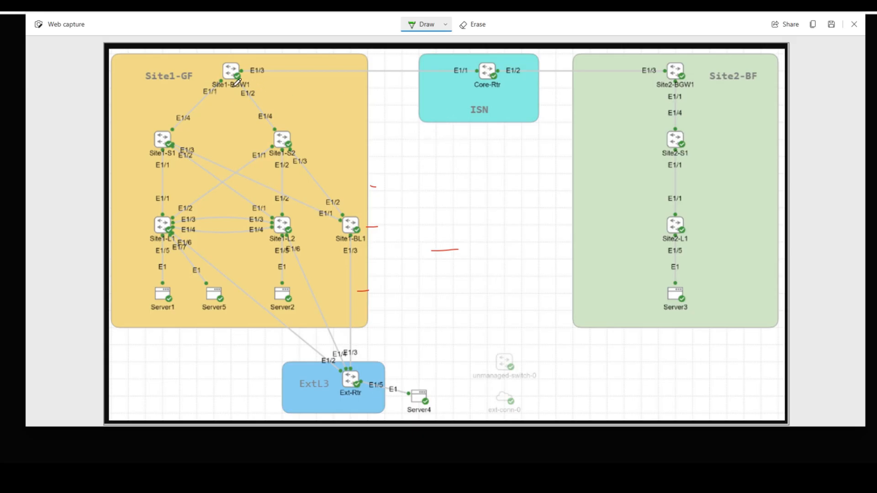
# - Write green 'BG' labels beside Site1-BGW1 and Site2-BGW1
pyautogui.moveTo(237, 91); pyautogui.dragTo(259, 93)
pyautogui.moveTo(626, 79)
pyautogui.mouseDown()
pyautogui.moveTo(630, 96)
pyautogui.moveTo(655, 94)
pyautogui.mouseUp()
# - Label Site1-BGW1 as BGW and the Site2 switches as SP, L and L/BGW in green
pyautogui.moveTo(240, 103)
pyautogui.mouseDown()
pyautogui.moveTo(240, 111)
pyautogui.moveTo(268, 109)
pyautogui.mouseUp()
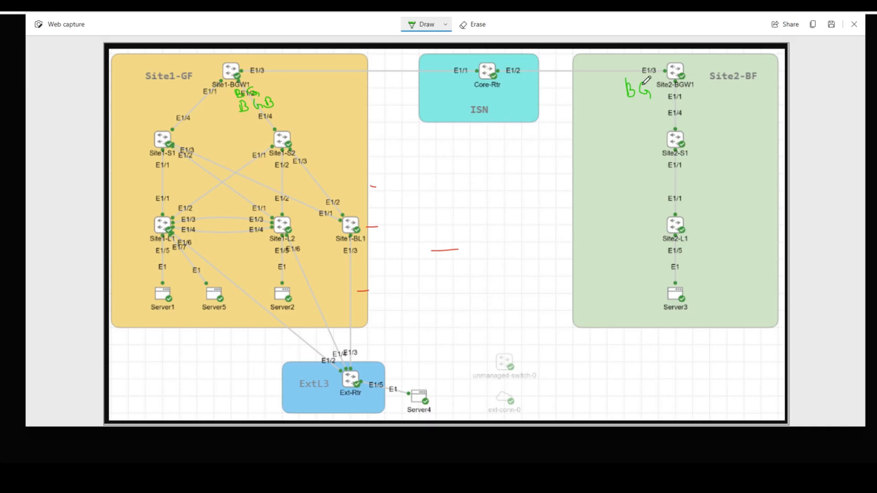
pyautogui.moveTo(696, 137)
pyautogui.mouseDown()
pyautogui.moveTo(696, 149)
pyautogui.moveTo(709, 145)
pyautogui.mouseUp()
pyautogui.moveTo(698, 213); pyautogui.dragTo(707, 222)
pyautogui.moveTo(698, 83)
pyautogui.mouseDown()
pyautogui.moveTo(709, 102)
pyautogui.moveTo(724, 85)
pyautogui.moveTo(727, 97)
pyautogui.moveTo(755, 87)
pyautogui.mouseUp()
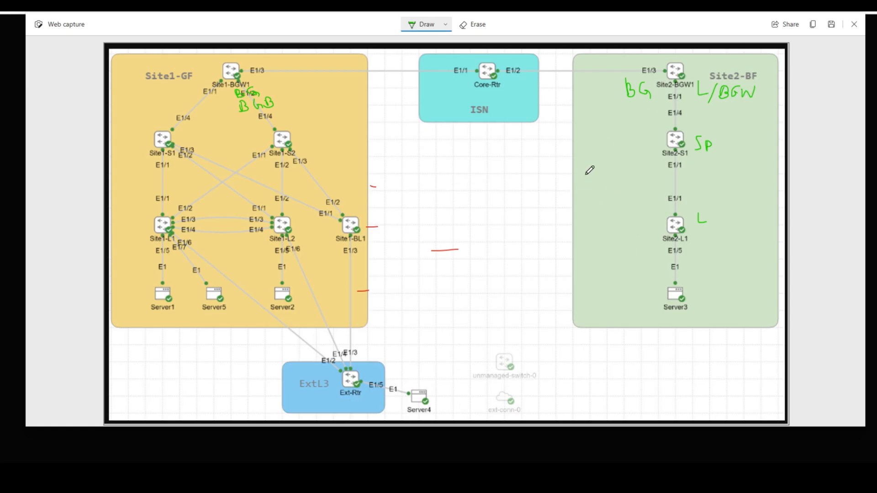
pyautogui.moveTo(585, 173)
pyautogui.mouseDown()
pyautogui.moveTo(637, 175)
pyautogui.moveTo(637, 168)
pyautogui.mouseUp()
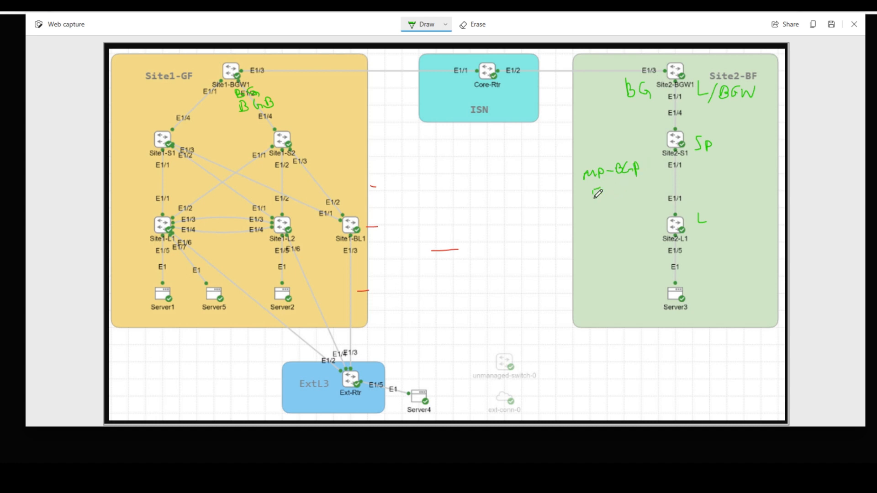
# - Write MP-BGP in the Site2 area, circle Server3, and write NDFC mid-canvas
pyautogui.moveTo(598, 193); pyautogui.dragTo(636, 183)
pyautogui.moveTo(664, 290)
pyautogui.mouseDown()
pyautogui.moveTo(682, 285)
pyautogui.moveTo(691, 295)
pyautogui.mouseUp()
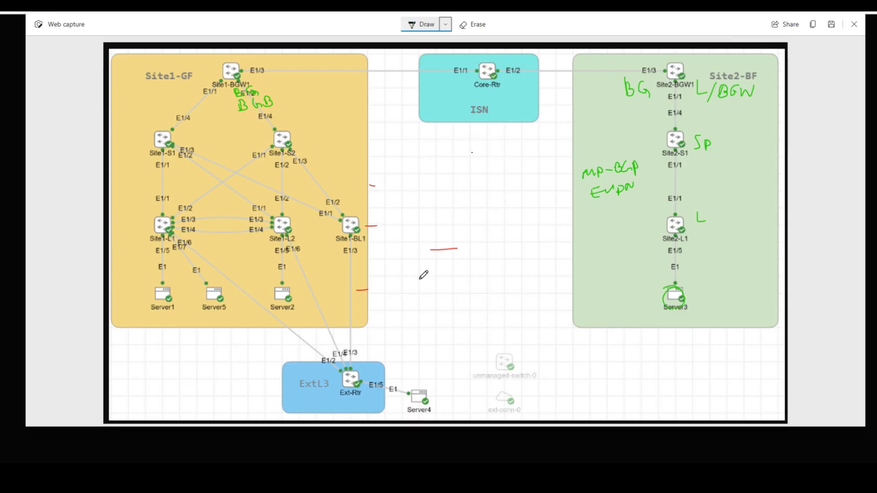
pyautogui.moveTo(419, 296)
pyautogui.mouseDown()
pyautogui.moveTo(433, 273)
pyautogui.moveTo(453, 269)
pyautogui.moveTo(445, 278)
pyautogui.moveTo(462, 281)
pyautogui.mouseUp()
pyautogui.moveTo(456, 273); pyautogui.dragTo(497, 280)
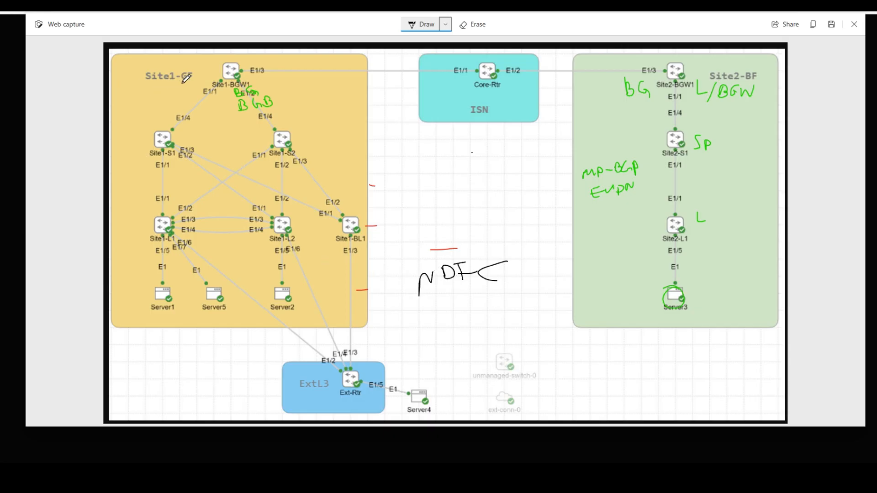
# - Circle GF and the Site1-L1/L2 links, underline Site1-BGW1, and arrow toward the ISN in black
pyautogui.moveTo(192, 83)
pyautogui.mouseDown()
pyautogui.moveTo(204, 78)
pyautogui.moveTo(192, 66)
pyautogui.moveTo(185, 77)
pyautogui.moveTo(200, 72)
pyautogui.mouseUp()
pyautogui.moveTo(225, 212)
pyautogui.mouseDown()
pyautogui.moveTo(215, 251)
pyautogui.moveTo(220, 238)
pyautogui.moveTo(247, 253)
pyautogui.mouseUp()
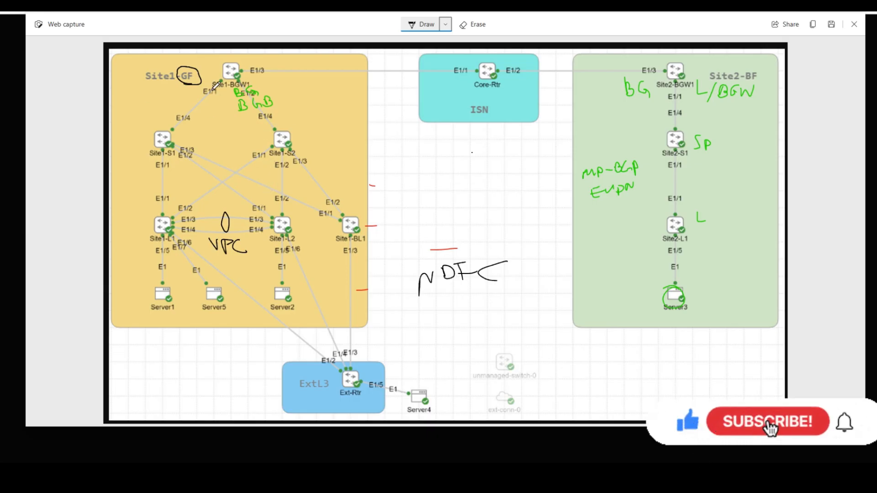
pyautogui.moveTo(213, 89); pyautogui.dragTo(252, 87)
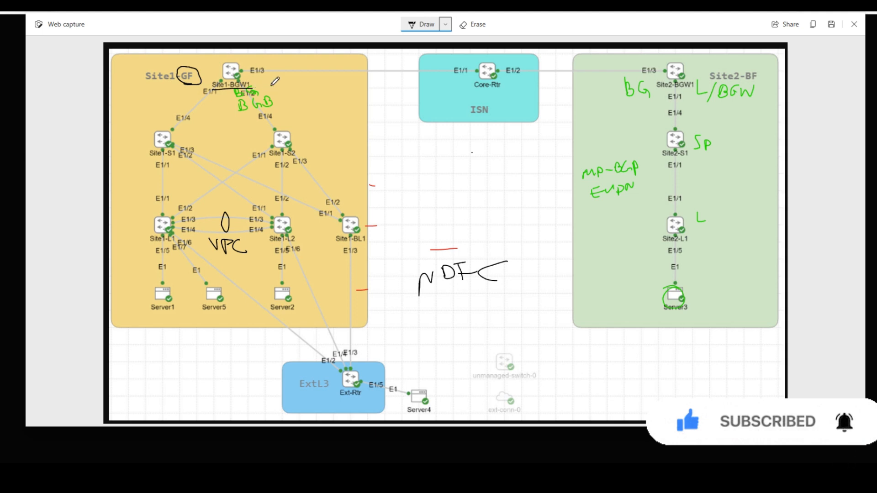
pyautogui.moveTo(274, 85)
pyautogui.mouseDown()
pyautogui.moveTo(303, 83)
pyautogui.moveTo(295, 89)
pyautogui.mouseUp()
# - Underline Core-Rtr and Site1-BL1, then write 'VRF lite' under Site1-BL1
pyautogui.moveTo(475, 90); pyautogui.dragTo(501, 86)
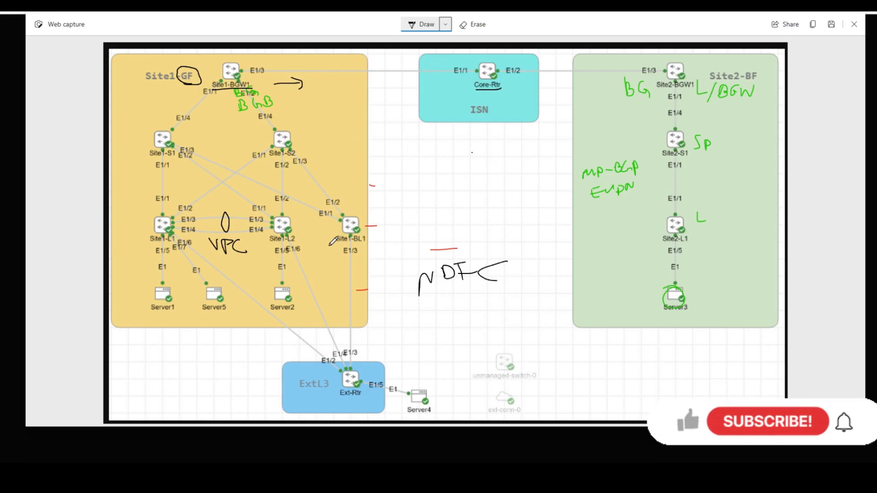
pyautogui.moveTo(329, 246); pyautogui.dragTo(367, 242)
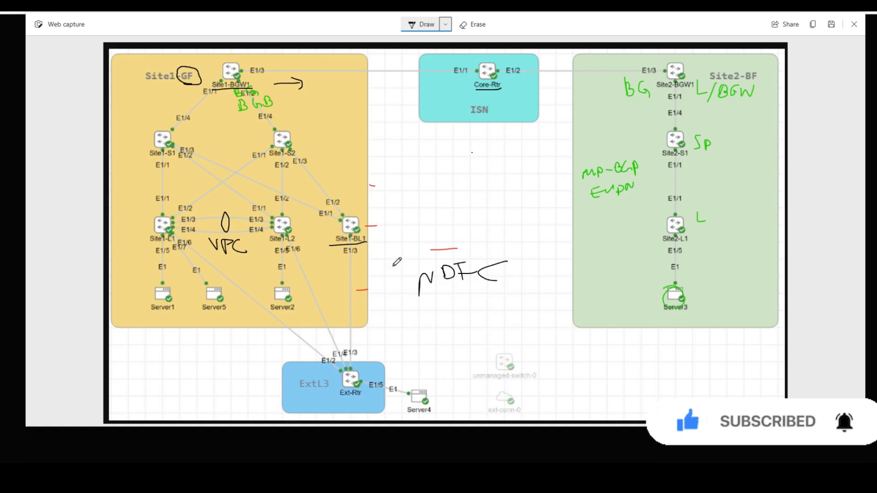
pyautogui.moveTo(359, 252)
pyautogui.mouseDown()
pyautogui.moveTo(387, 252)
pyautogui.moveTo(369, 271)
pyautogui.moveTo(396, 263)
pyautogui.mouseUp()
pyautogui.click(373, 264)
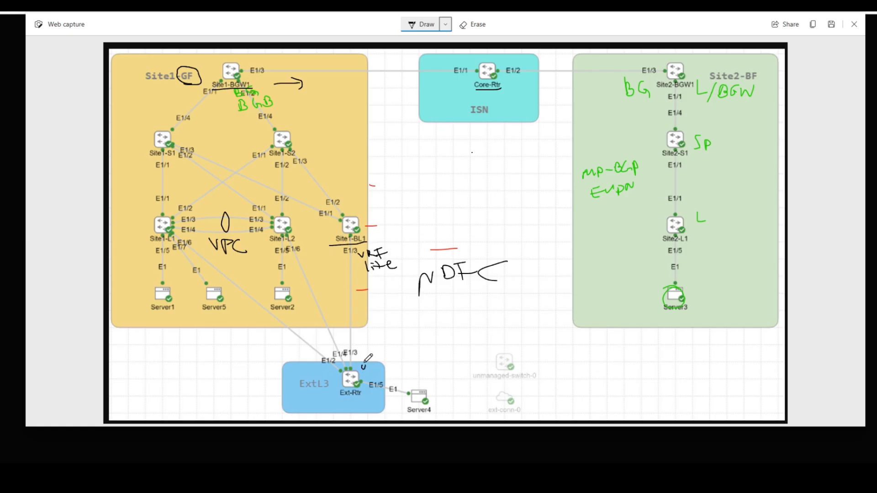
# - Add red marks: Ext-Rtr-to-VPC line, Site2-BF underline, NDFC box and tick, ISN arrow, Site1-GF underline
pyautogui.moveTo(363, 364)
pyautogui.mouseDown()
pyautogui.moveTo(238, 261)
pyautogui.moveTo(249, 257)
pyautogui.moveTo(236, 263)
pyautogui.moveTo(256, 265)
pyautogui.mouseUp()
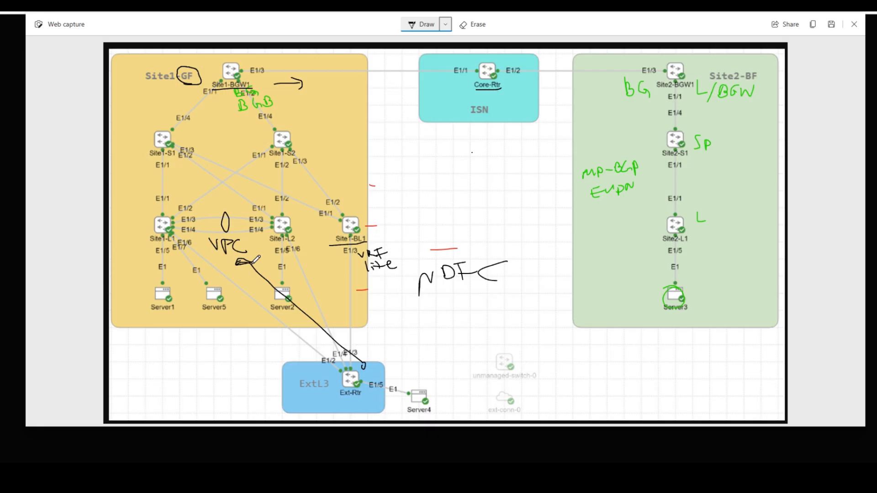
pyautogui.moveTo(731, 85); pyautogui.dragTo(776, 84)
pyautogui.moveTo(426, 296)
pyautogui.mouseDown()
pyautogui.moveTo(508, 248)
pyautogui.moveTo(421, 264)
pyautogui.moveTo(419, 308)
pyautogui.mouseUp()
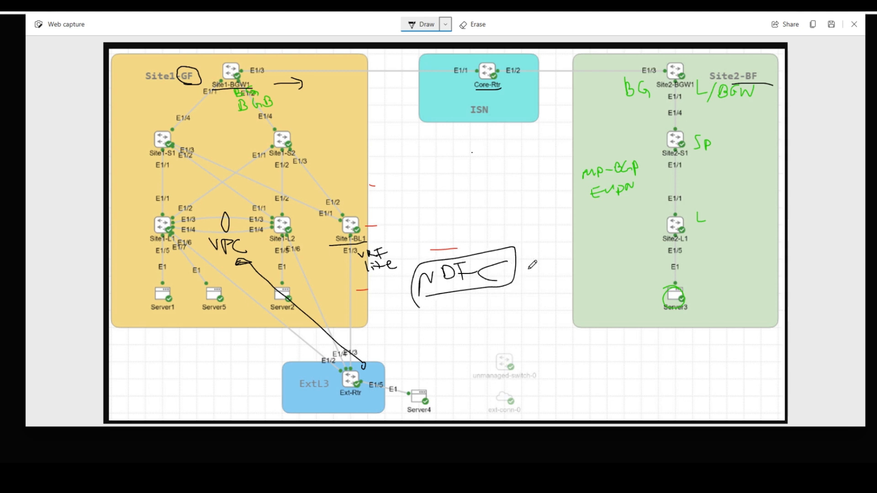
pyautogui.moveTo(534, 254); pyautogui.dragTo(542, 262)
pyautogui.moveTo(478, 131)
pyautogui.mouseDown()
pyautogui.moveTo(481, 118)
pyautogui.moveTo(489, 124)
pyautogui.moveTo(482, 134)
pyautogui.mouseUp()
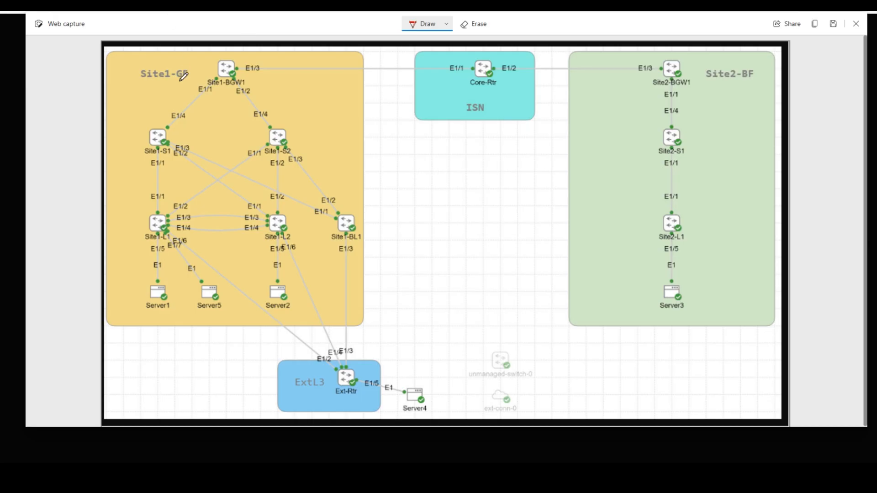
pyautogui.moveTo(175, 83); pyautogui.dragTo(187, 83)
# - Handwrite 'BG ASN', 'BUM' and further red notes under Site1-GF and on the diagram
pyautogui.moveTo(133, 99)
pyautogui.mouseDown()
pyautogui.moveTo(131, 86)
pyautogui.moveTo(165, 96)
pyautogui.moveTo(186, 78)
pyautogui.mouseUp()
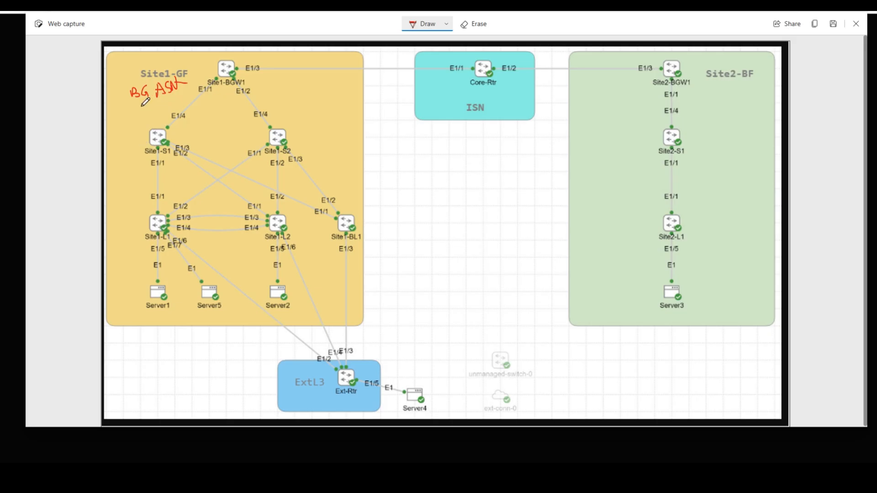
pyautogui.moveTo(139, 101)
pyautogui.mouseDown()
pyautogui.moveTo(140, 113)
pyautogui.moveTo(159, 102)
pyautogui.moveTo(174, 110)
pyautogui.mouseUp()
pyautogui.moveTo(135, 118)
pyautogui.mouseDown()
pyautogui.moveTo(137, 126)
pyautogui.moveTo(146, 118)
pyautogui.moveTo(168, 129)
pyautogui.moveTo(163, 121)
pyautogui.mouseUp()
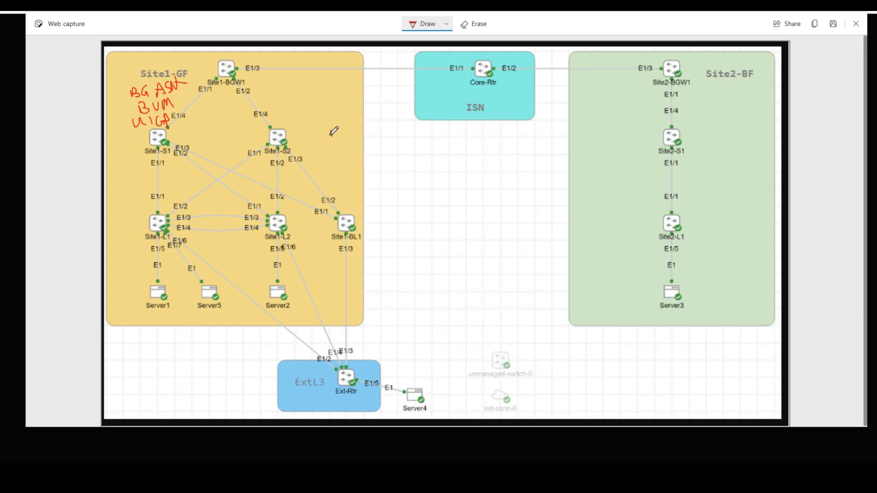
pyautogui.moveTo(334, 130)
pyautogui.mouseDown()
pyautogui.moveTo(333, 138)
pyautogui.moveTo(358, 128)
pyautogui.mouseUp()
pyautogui.moveTo(360, 126); pyautogui.dragTo(364, 132)
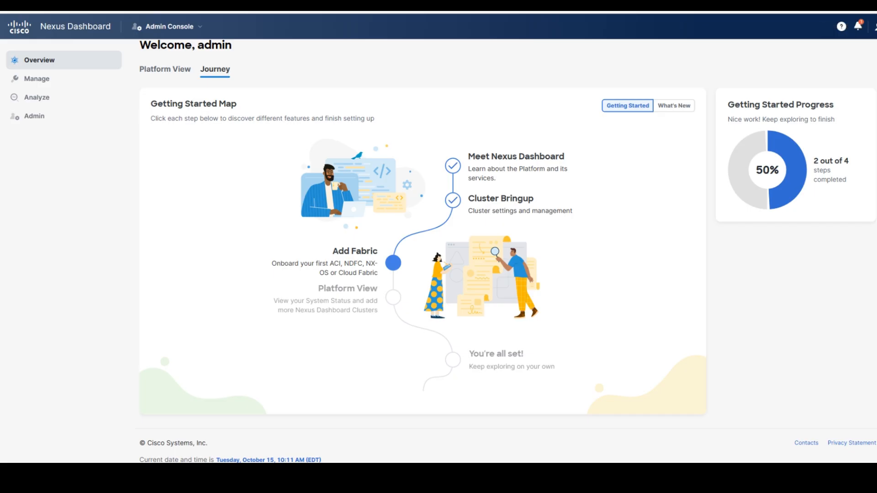
# - Switch the Nexus Dashboard console to Fabric Controller and dismiss the prerequisites notice
pyautogui.moveTo(95, 103)
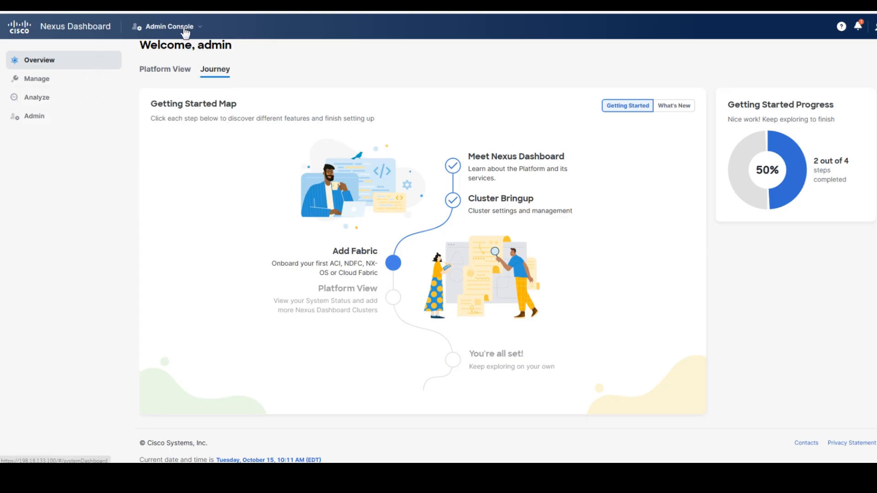
pyautogui.click(199, 31)
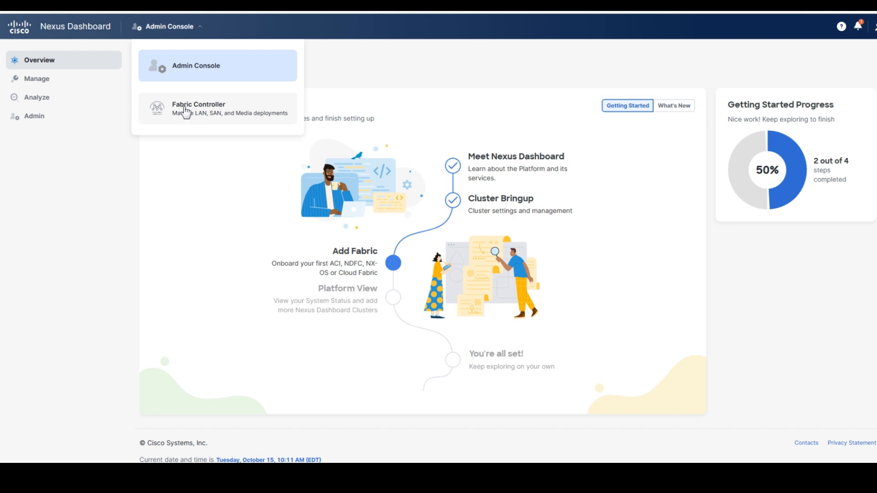
pyautogui.click(209, 114)
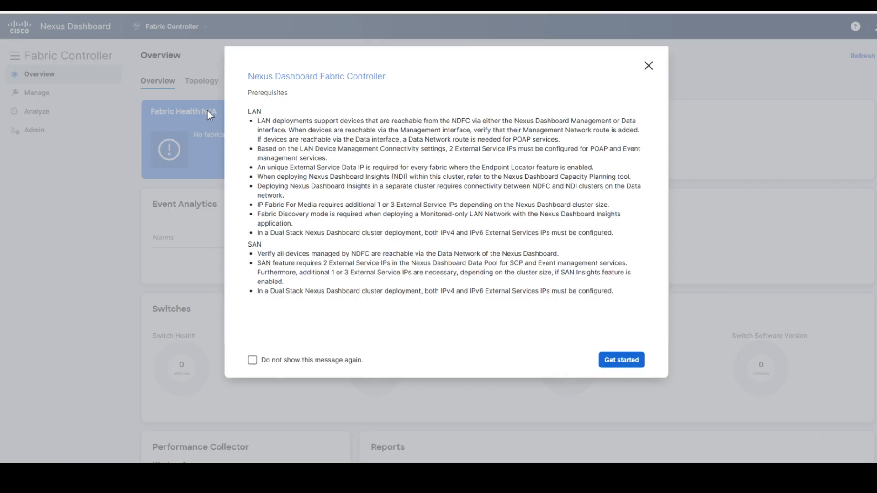
pyautogui.click(616, 363)
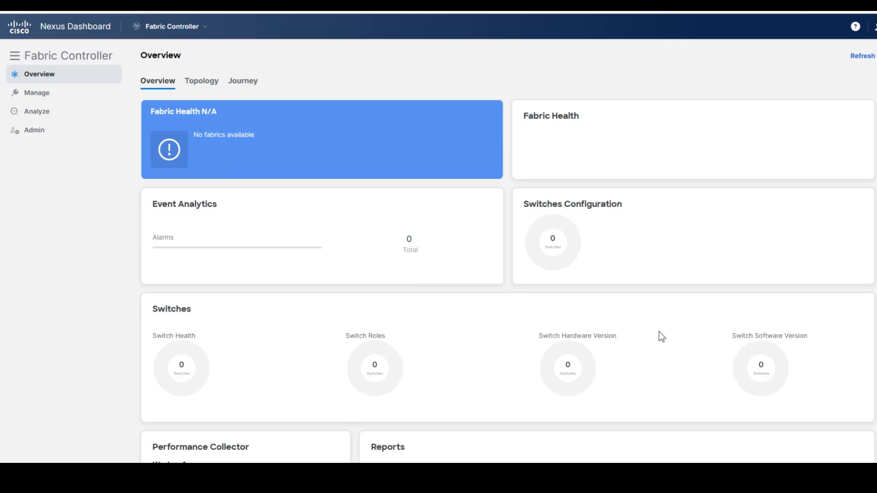
pyautogui.moveTo(26, 97)
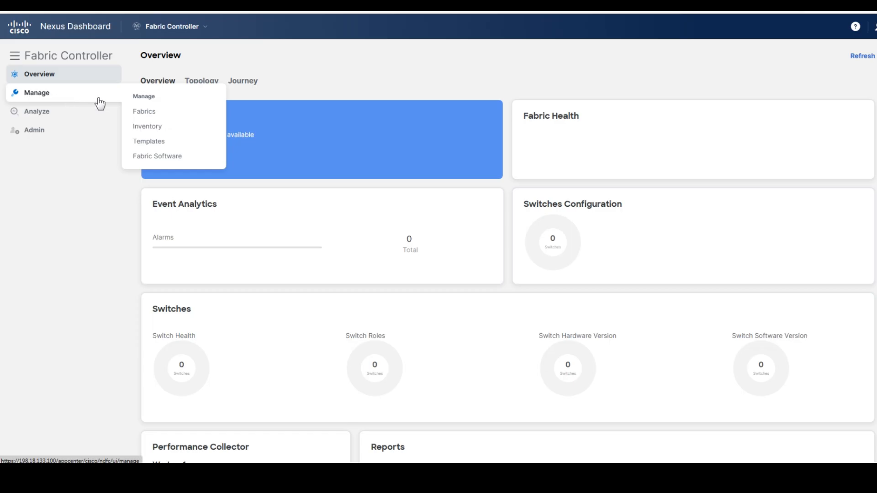
# - Create a new fabric from Manage > Fabrics named Site1-Greenfield
pyautogui.click(184, 113)
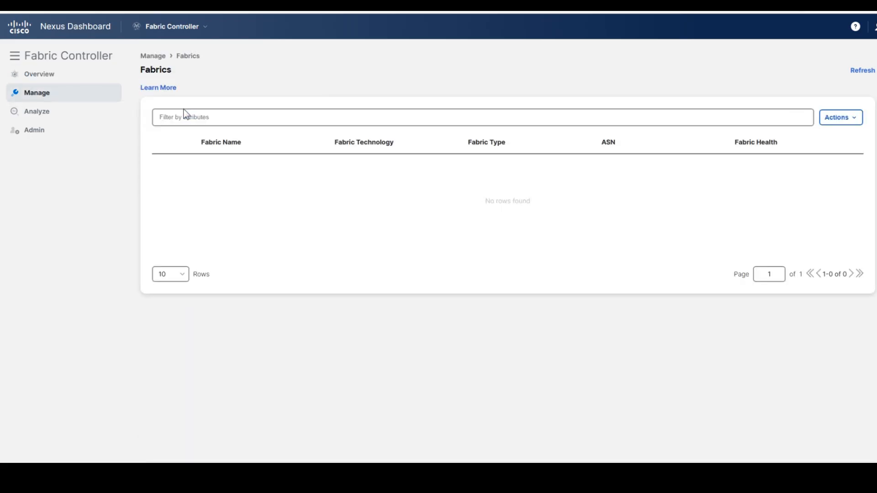
pyautogui.click(850, 121)
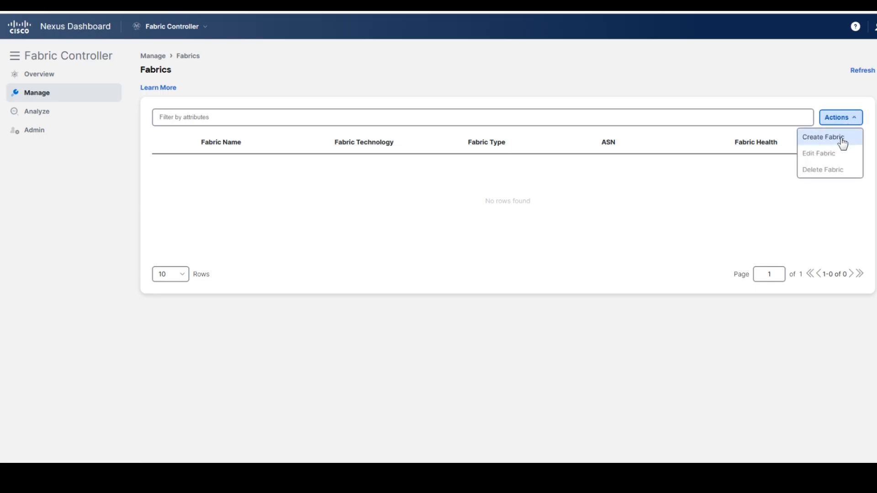
pyautogui.click(843, 139)
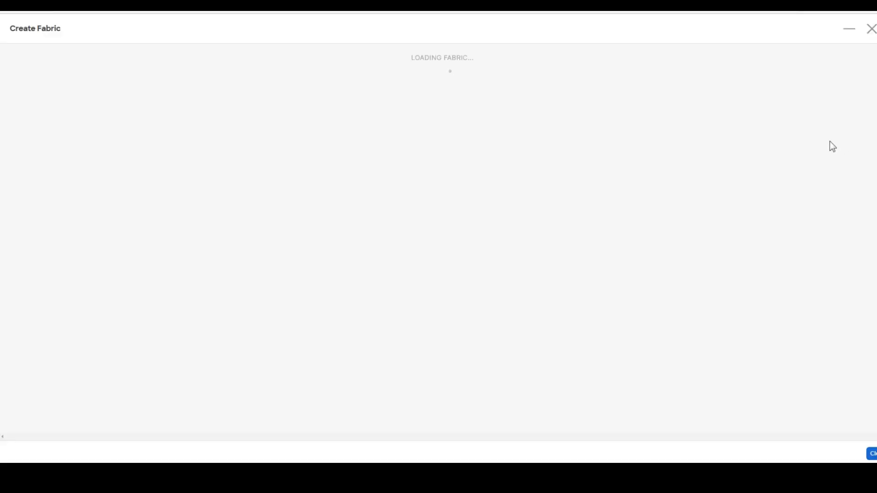
pyautogui.click(424, 184)
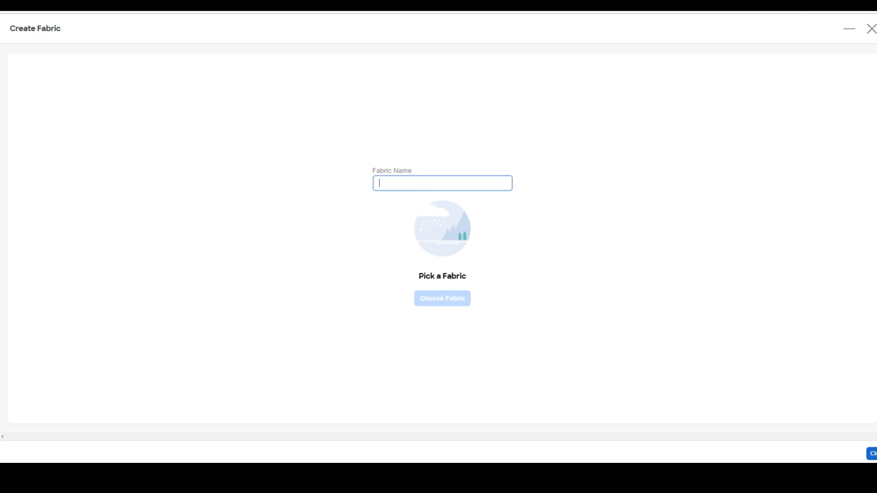
pyautogui.write('sl')
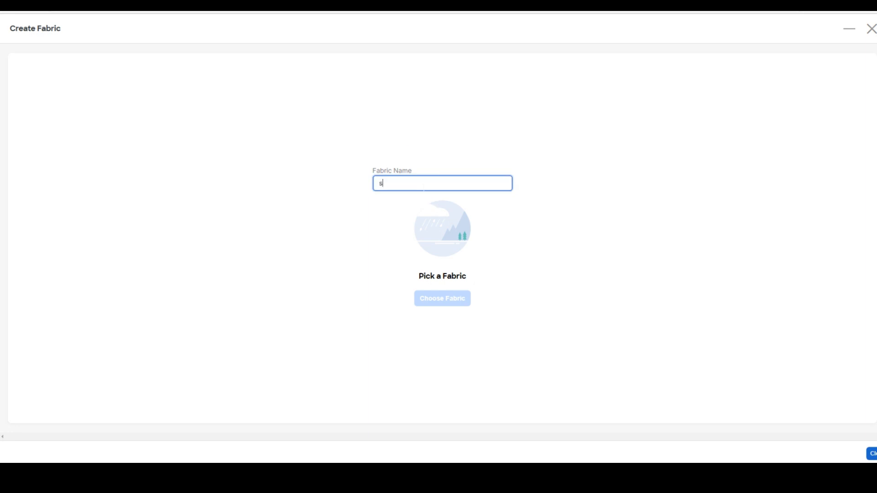
pyautogui.press('BackSpace')
pyautogui.press('BackSpace')
pyautogui.write('S')
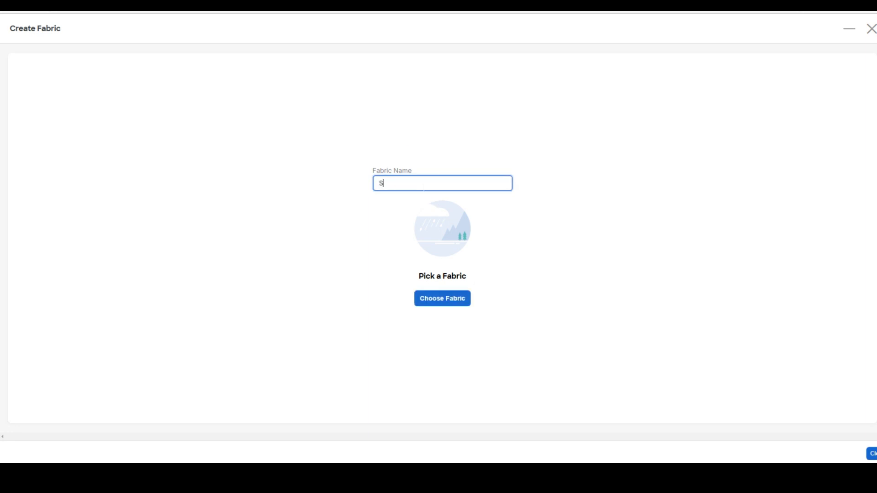
pyautogui.write('ite1-Greenfield')
# - Choose Data Center VXLAN EVPN as the fabric type
pyautogui.click(453, 304)
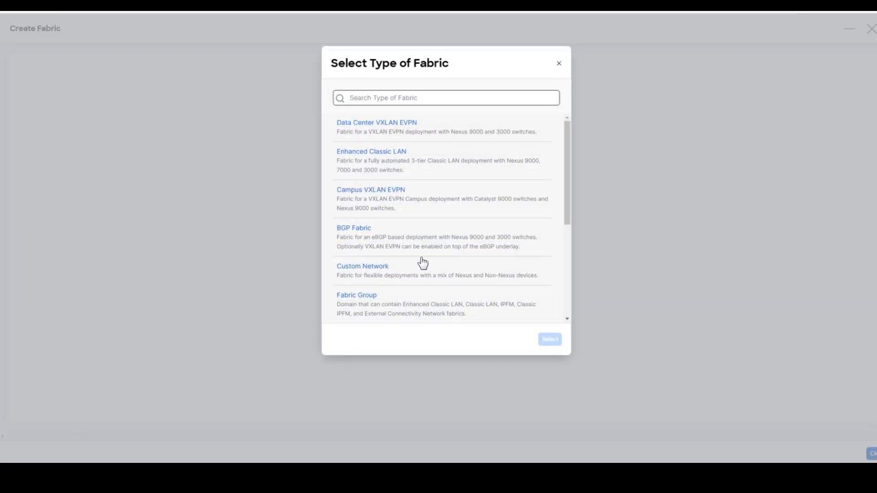
pyautogui.click(396, 133)
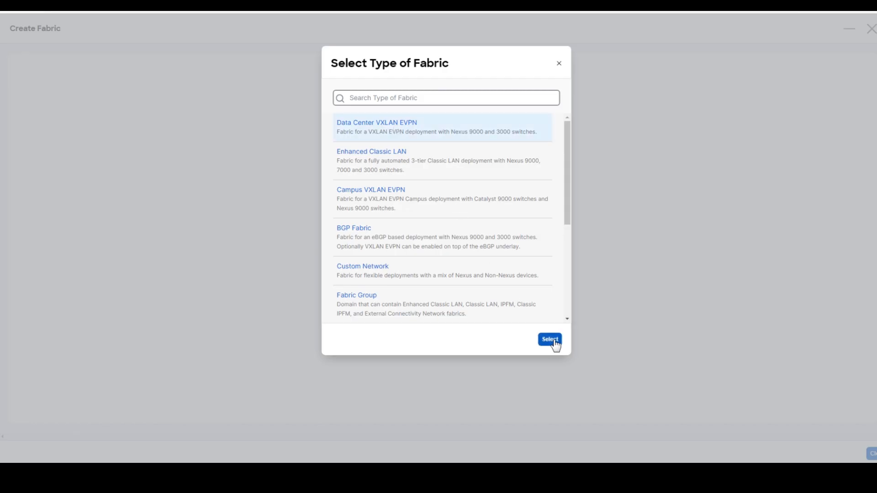
pyautogui.click(550, 340)
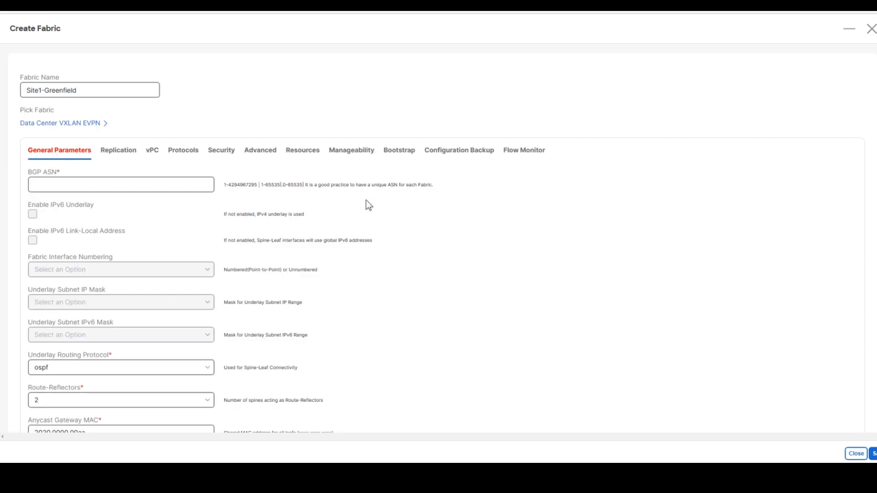
pyautogui.click(139, 191)
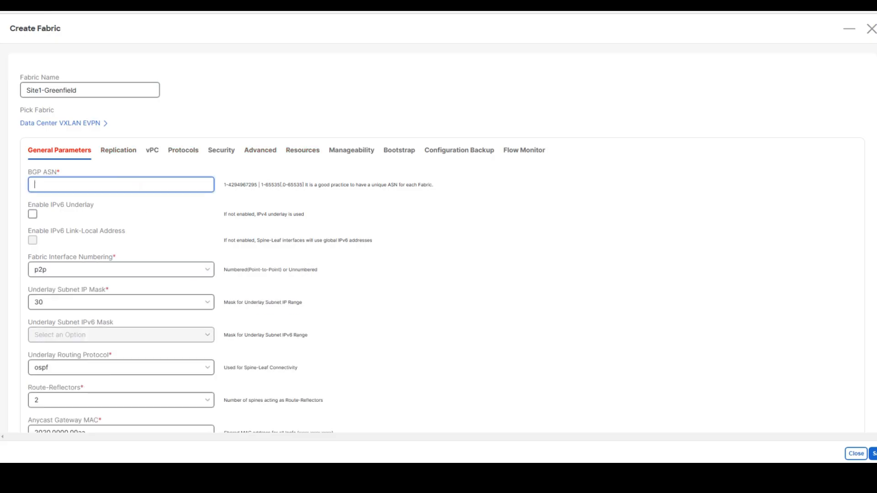
# - Enter BGP ASN 65111 and jot the ASN by hand above Site1-GF
pyautogui.write('65111')
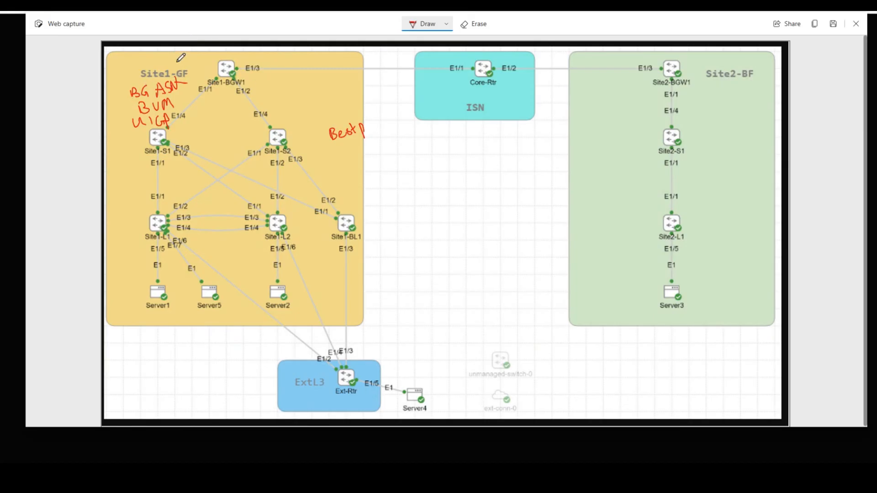
pyautogui.moveTo(160, 53)
pyautogui.mouseDown()
pyautogui.moveTo(163, 65)
pyautogui.moveTo(173, 52)
pyautogui.moveTo(181, 65)
pyautogui.mouseUp()
pyautogui.moveTo(186, 54)
pyautogui.mouseDown()
pyautogui.moveTo(185, 63)
pyautogui.moveTo(191, 59)
pyautogui.mouseUp()
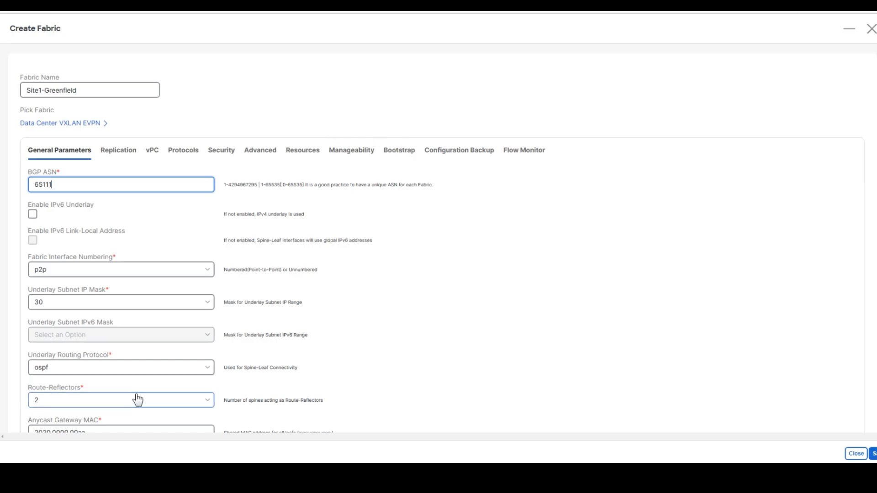
# - Set the Underlay Subnet IP Mask to 31
pyautogui.scroll(-1, 140, 398)
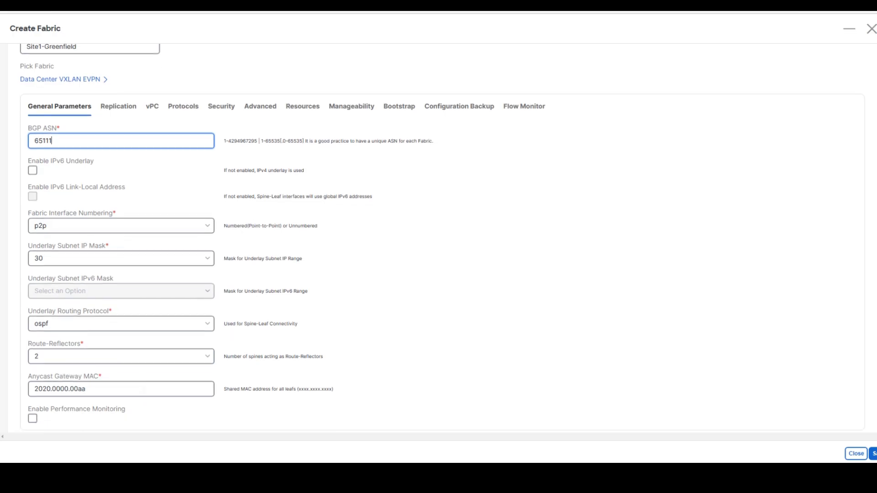
pyautogui.click(153, 259)
pyautogui.click(72, 292)
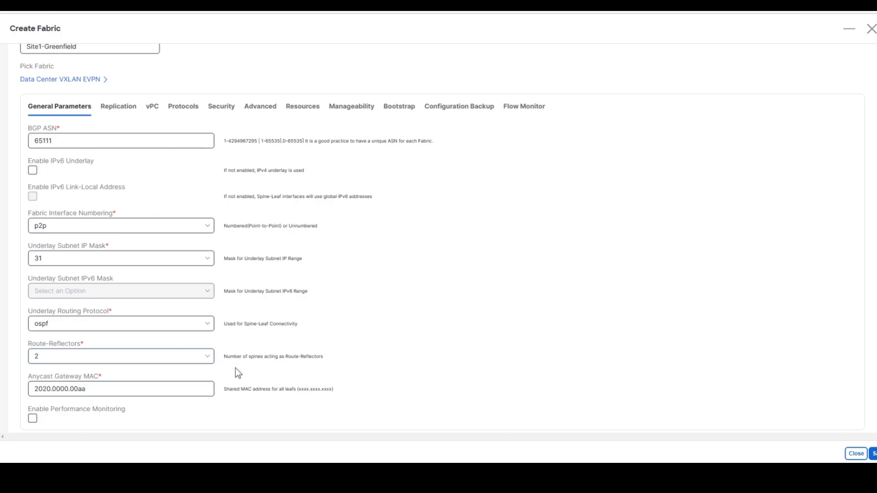
pyautogui.scroll(2, 236, 368)
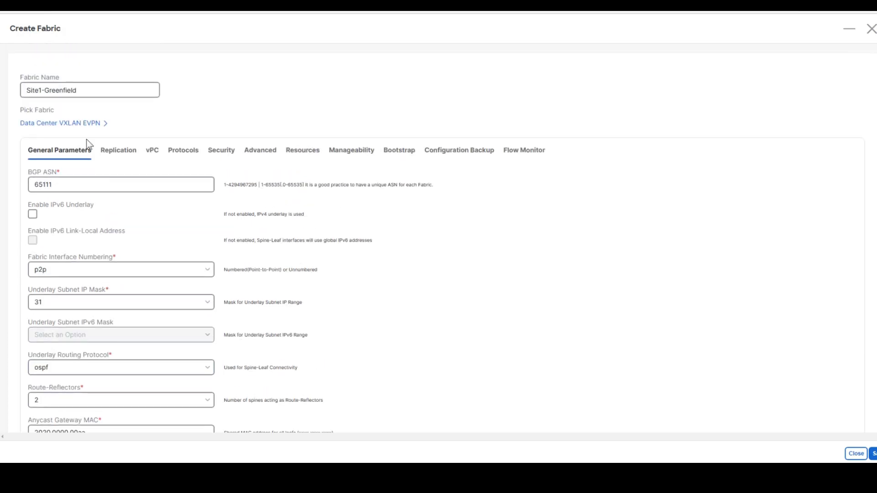
# - On the Replication tab, change Underlay RP Loopback Id from 254 to 251
pyautogui.click(127, 150)
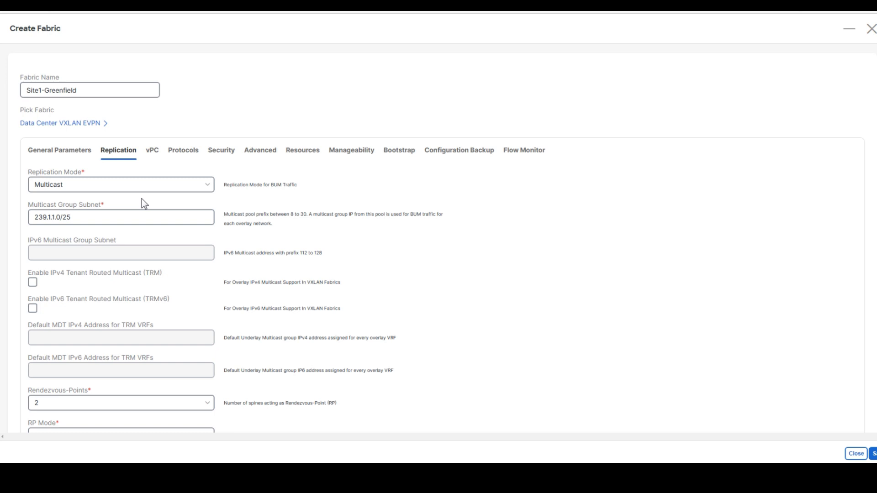
pyautogui.scroll(-3, 121, 219)
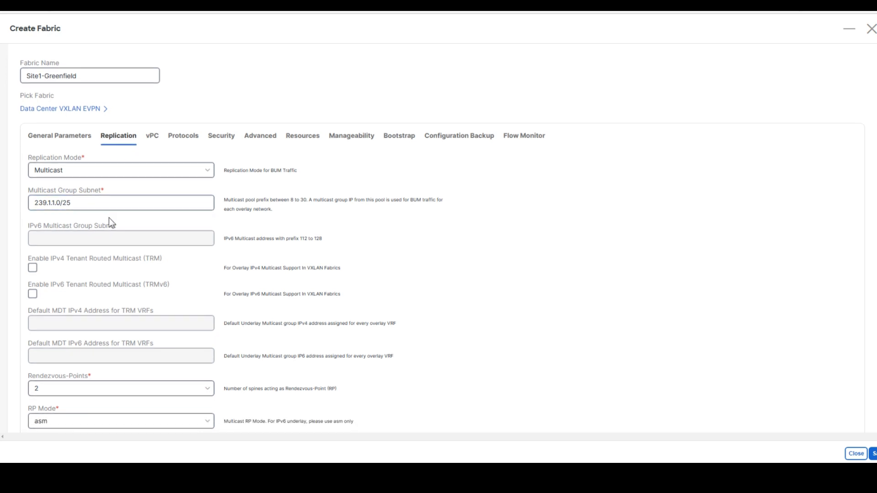
pyautogui.scroll(-4, 155, 278)
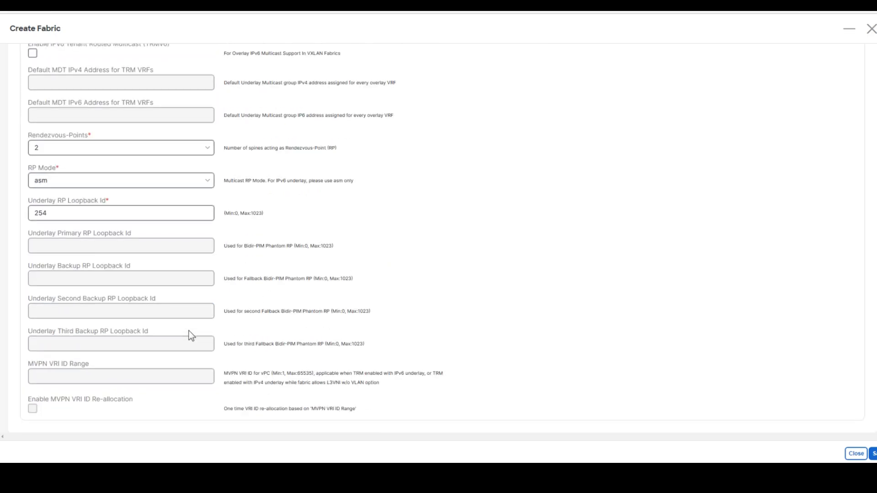
pyautogui.scroll(3, 188, 331)
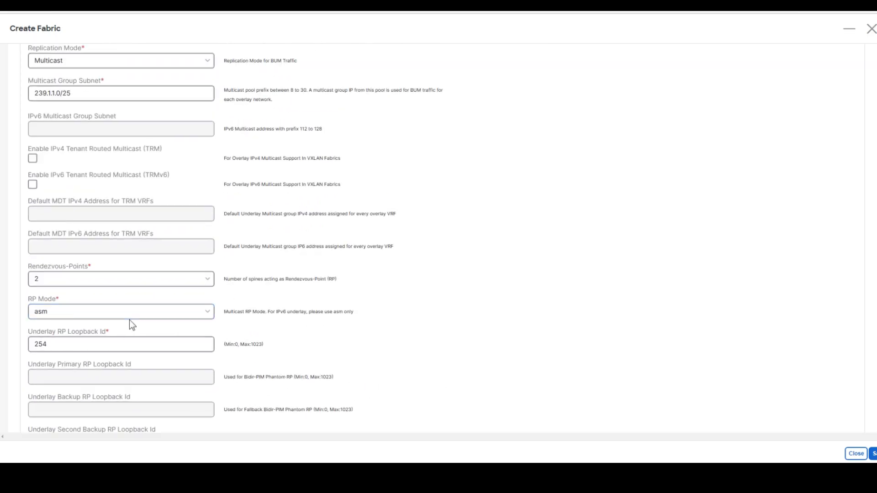
pyautogui.press('BackSpace')
pyautogui.write('1')
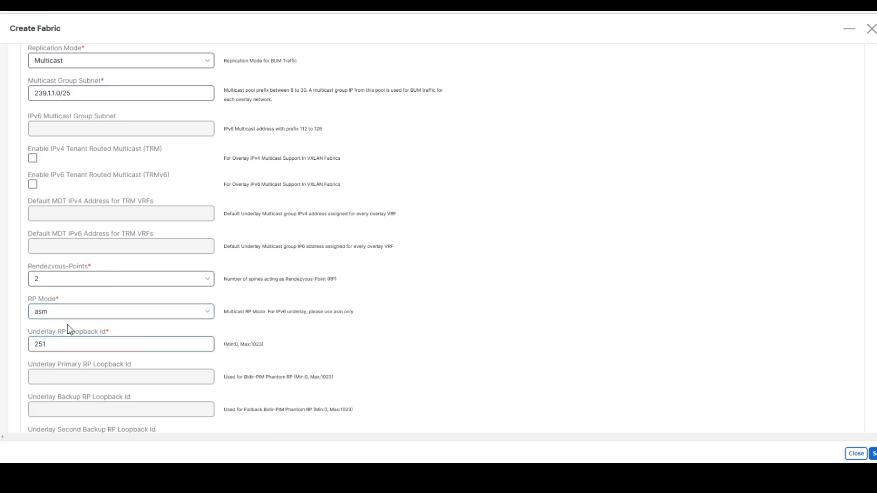
pyautogui.moveTo(56, 332); pyautogui.dragTo(101, 332)
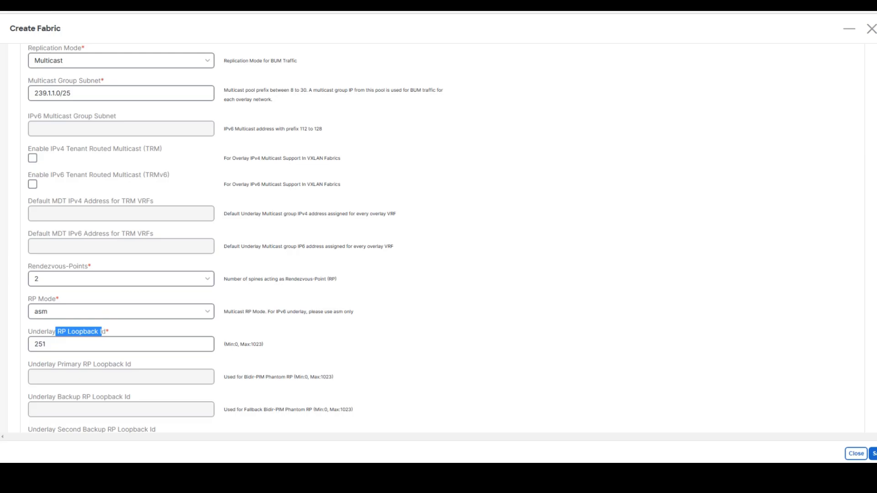
pyautogui.click(122, 333)
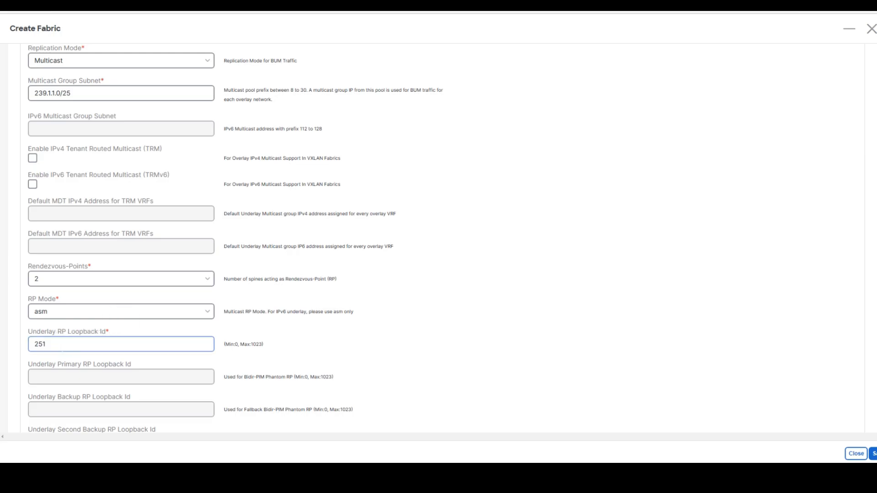
pyautogui.doubleClick(104, 344)
pyautogui.click(104, 344)
pyautogui.scroll(3, 132, 342)
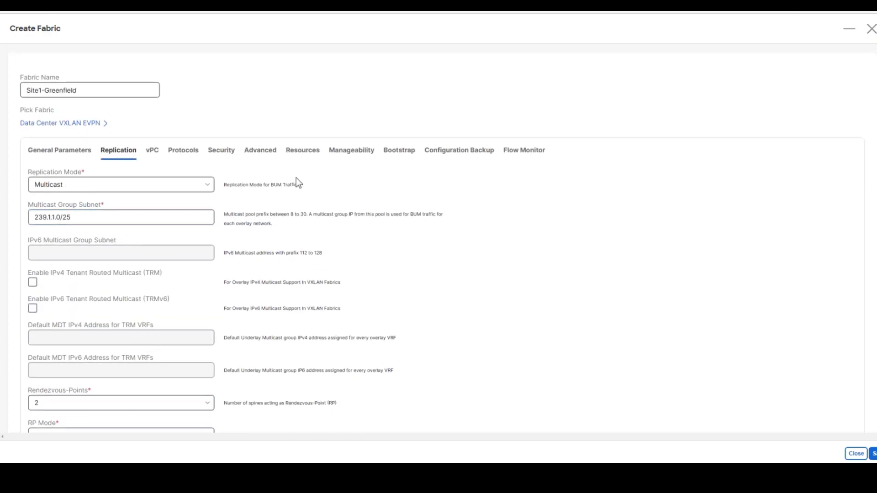
# - In the advanced settings, set Greenfield Cleanup Option to Enable
pyautogui.click(248, 156)
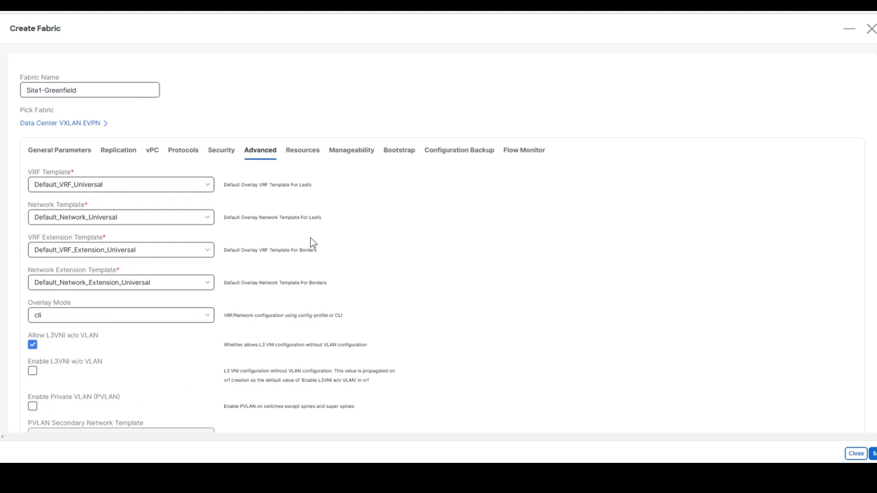
pyautogui.scroll(-1, 340, 265)
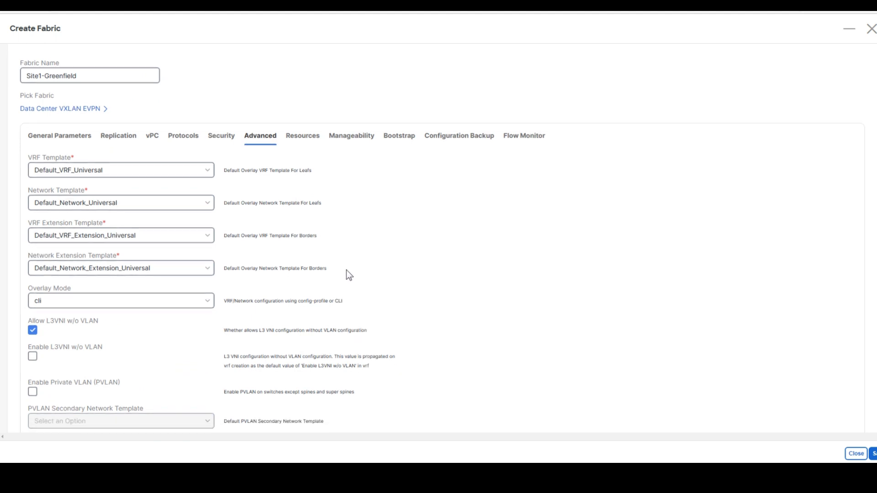
pyautogui.scroll(-5, 361, 292)
pyautogui.scroll(-10, 361, 292)
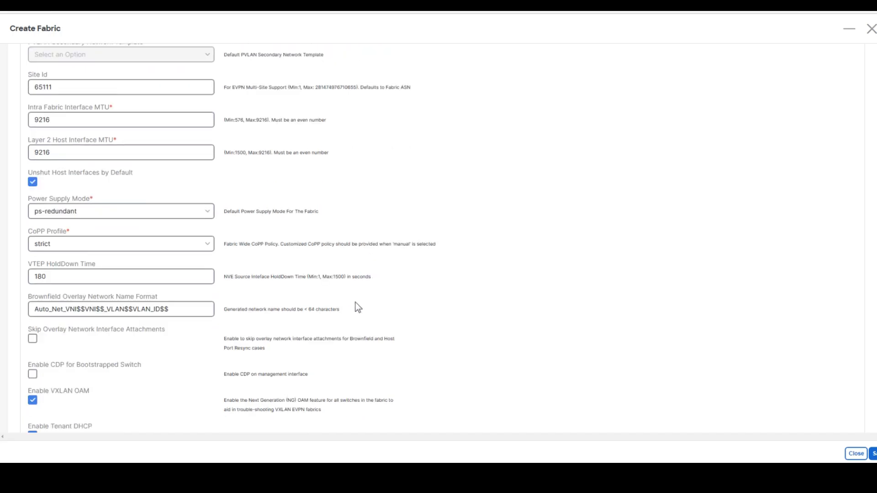
pyautogui.scroll(-2, 355, 304)
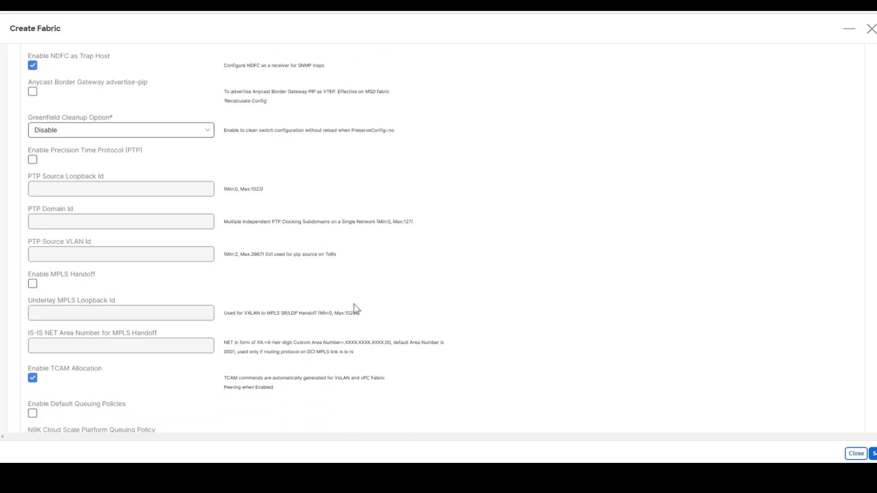
pyautogui.hotkey('ctrl', 'f')
pyautogui.write('greenfiel')
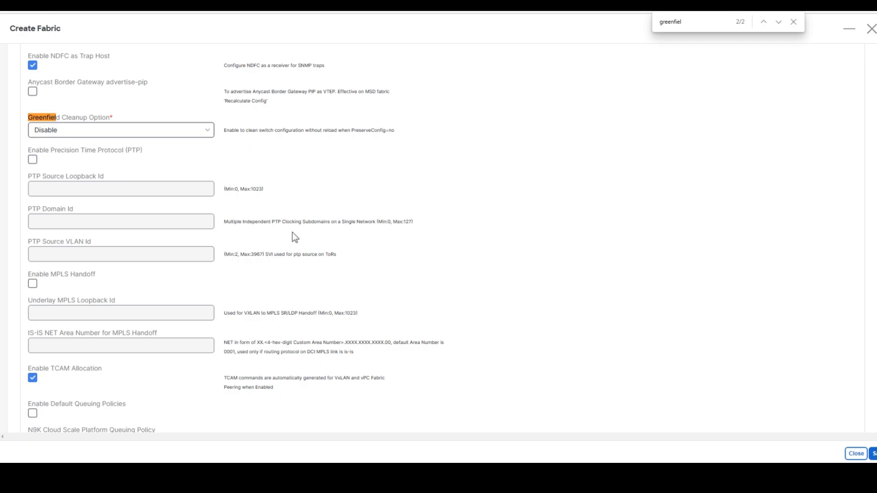
pyautogui.press('Escape')
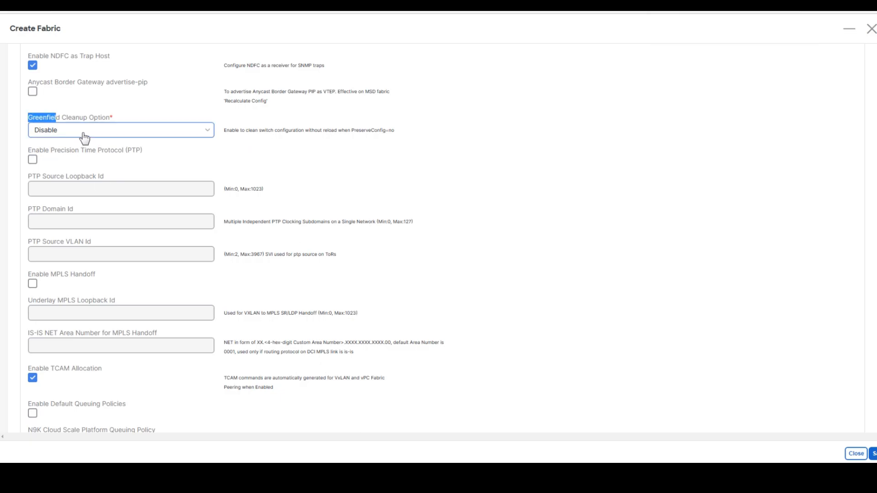
pyautogui.click(83, 133)
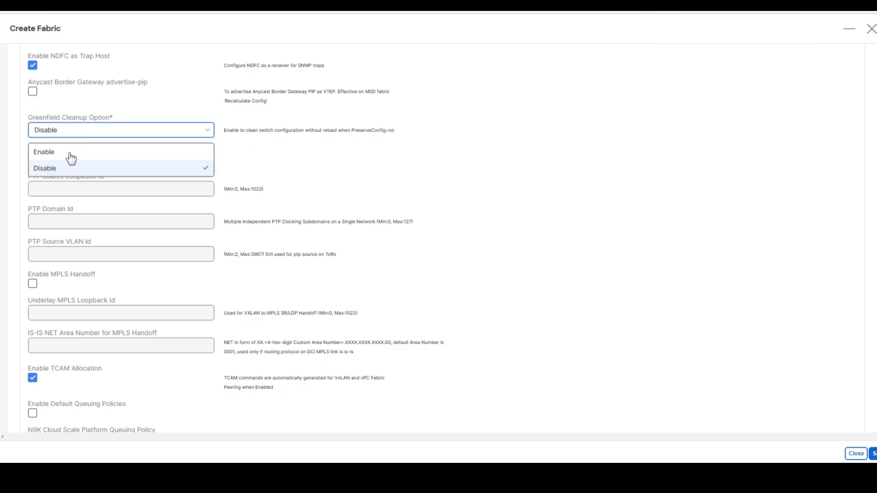
pyautogui.click(97, 154)
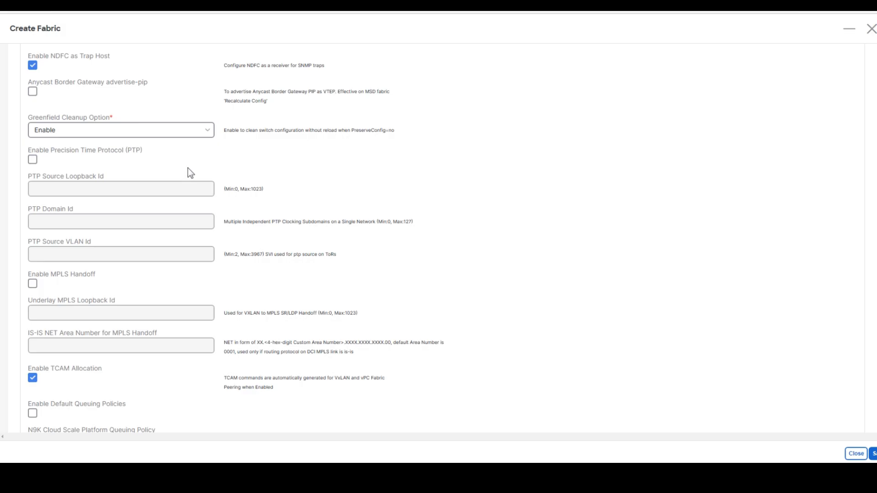
# - Show the fabric's Resources settings
pyautogui.scroll(-10, 207, 185)
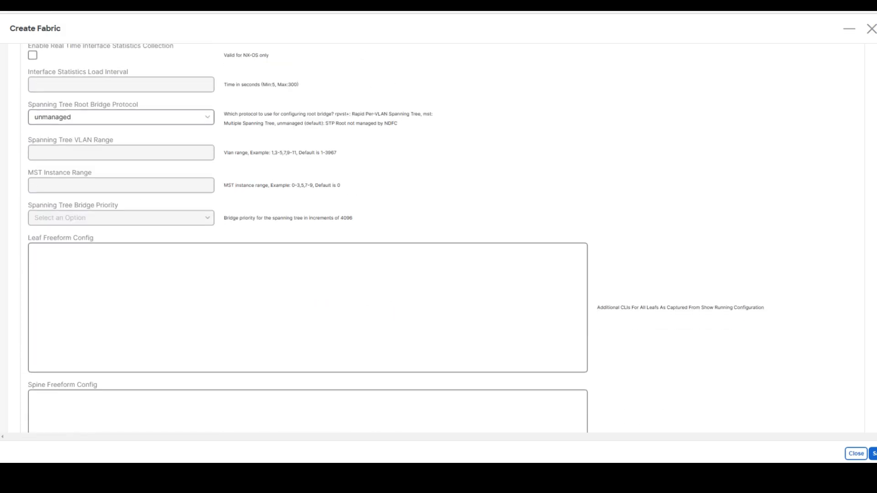
pyautogui.scroll(15, 311, 281)
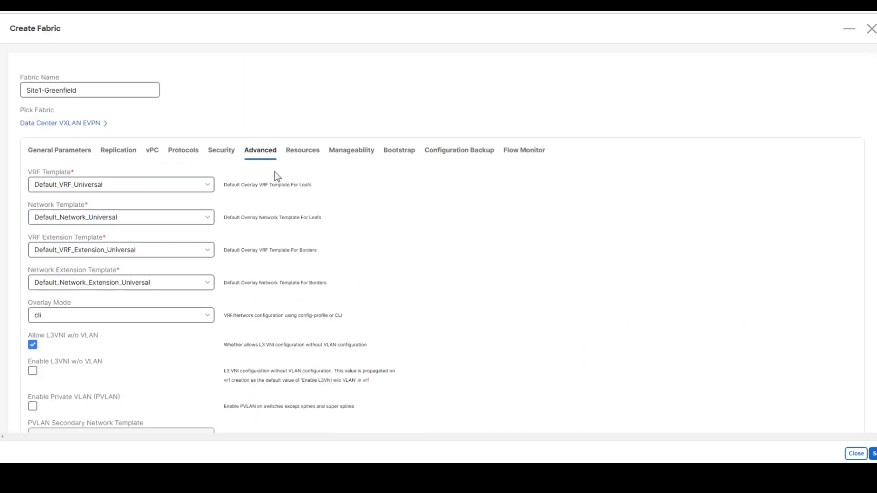
pyautogui.click(300, 151)
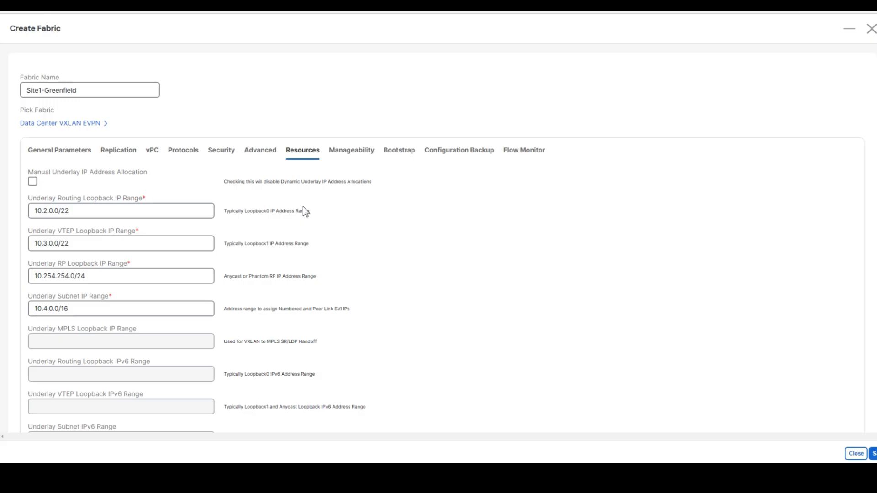
# - Change VRF Lite Deployment from Manual to Back2Back&ToExternal on the Resources tab
pyautogui.scroll(-2, 306, 224)
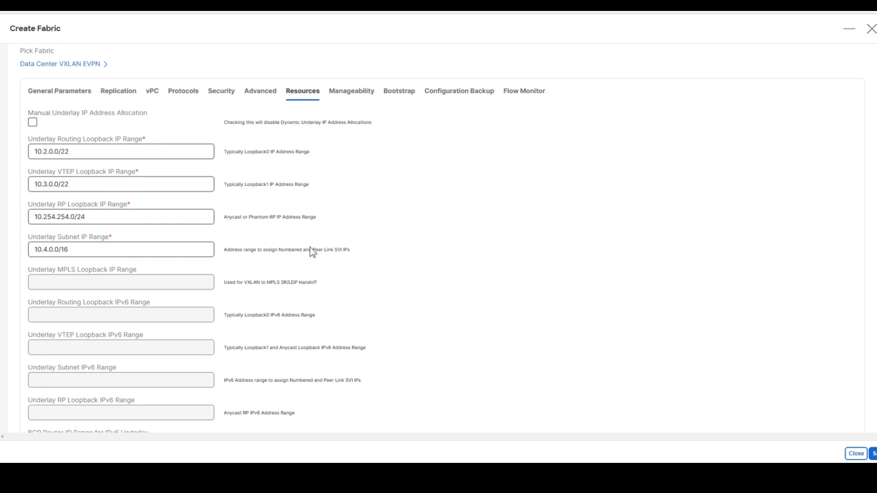
pyautogui.hotkey('ctrl', 'f')
pyautogui.write('vrf ')
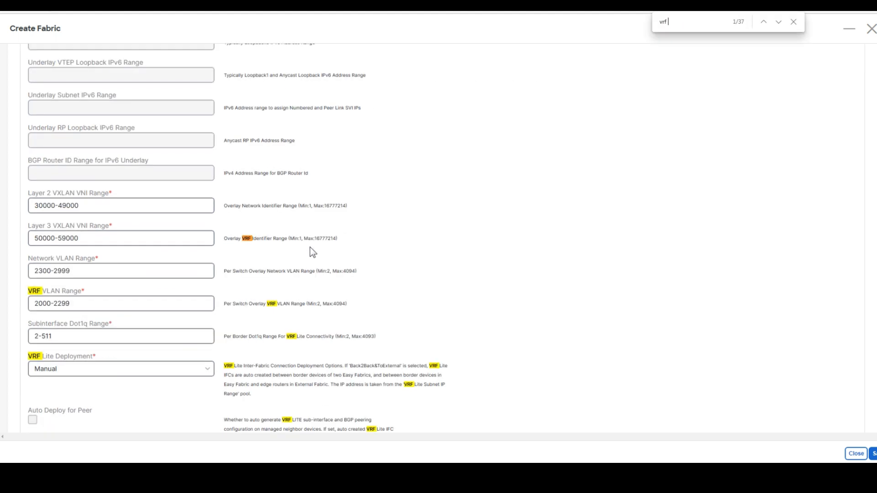
pyautogui.write('lite')
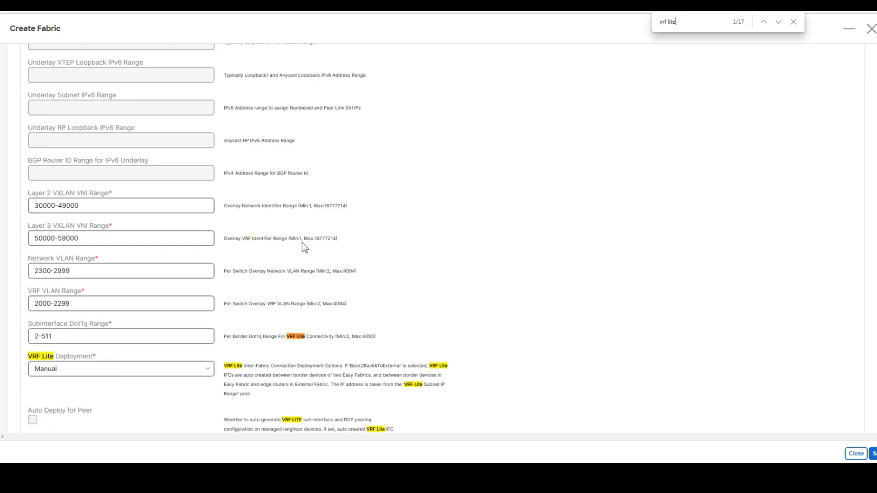
pyautogui.press('Return')
pyautogui.press('Return')
pyautogui.press('Escape')
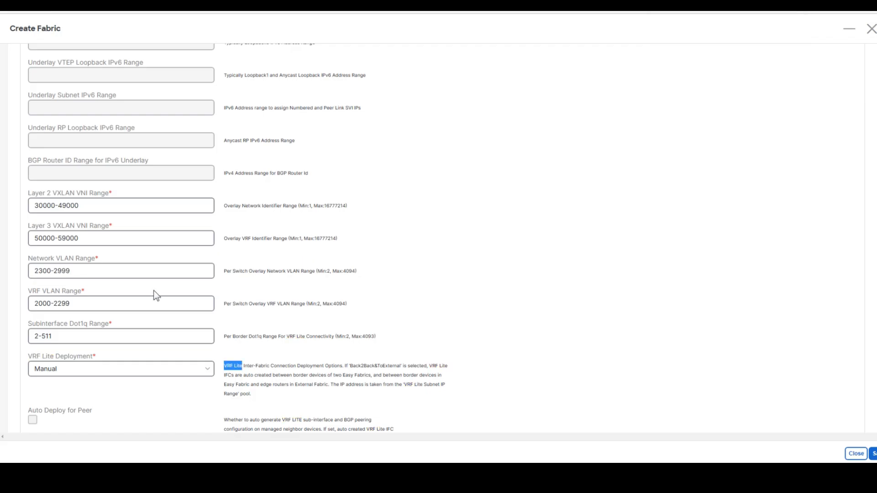
pyautogui.click(92, 372)
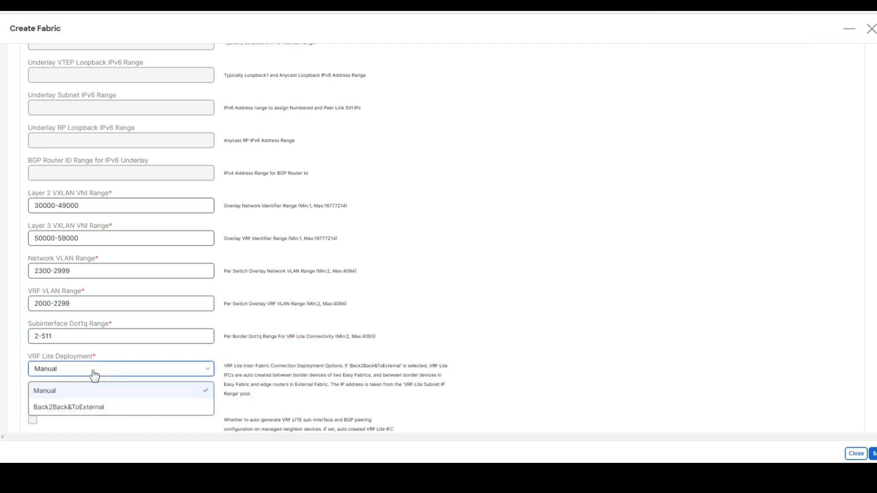
pyautogui.click(74, 408)
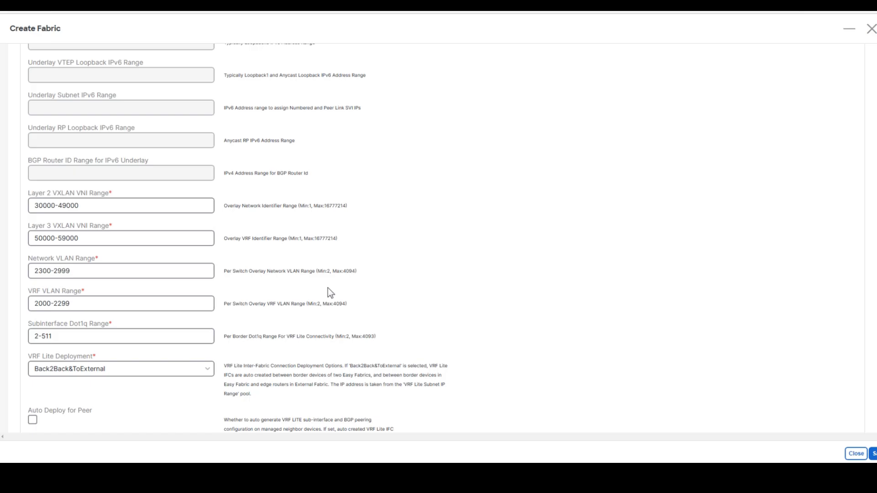
# - Enable Auto Deploy for Peer, then underline Core-Rtr in red on the Web capture topology
pyautogui.scroll(-8, 328, 289)
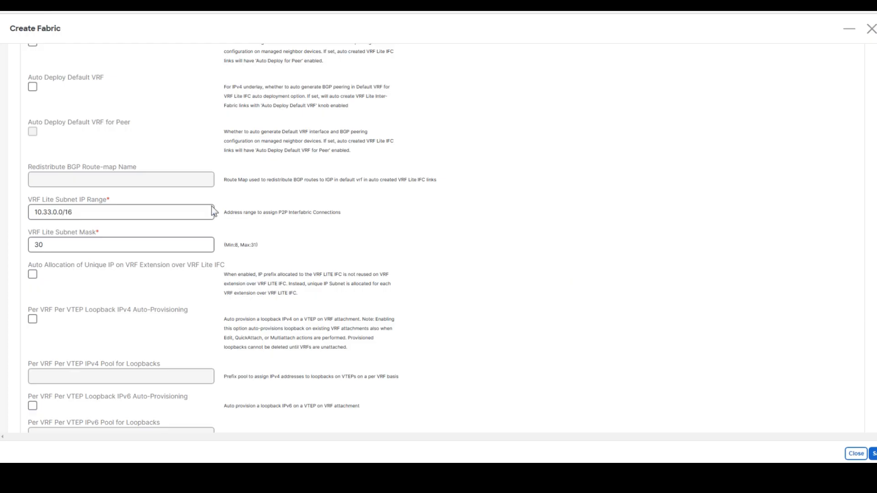
pyautogui.moveTo(27, 200); pyautogui.dragTo(135, 200)
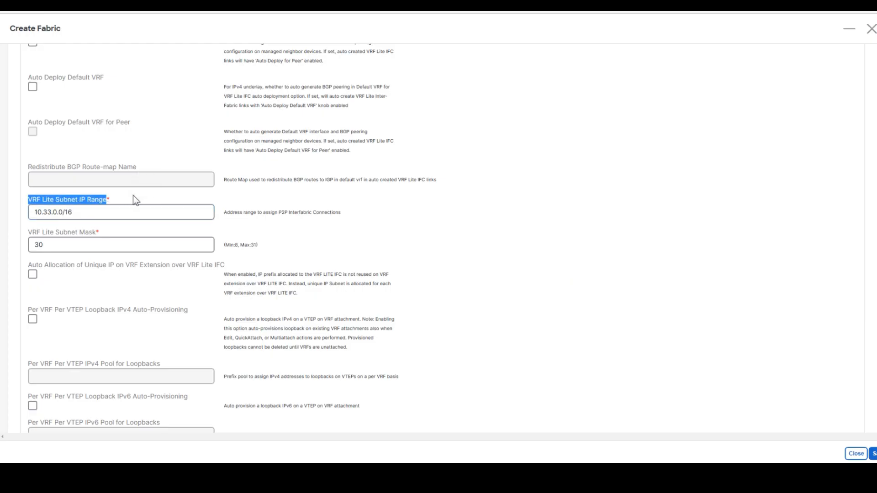
pyautogui.click(131, 196)
pyautogui.scroll(5, 457, 242)
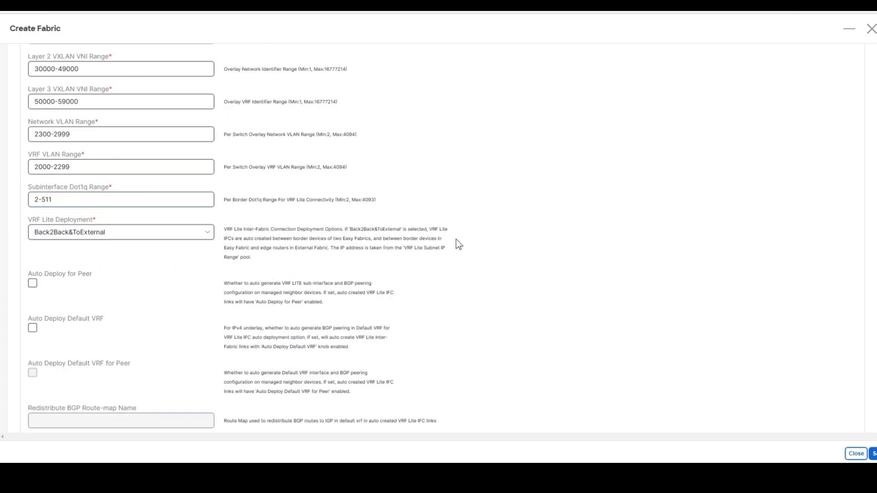
pyautogui.hotkey('ctrl', 'f')
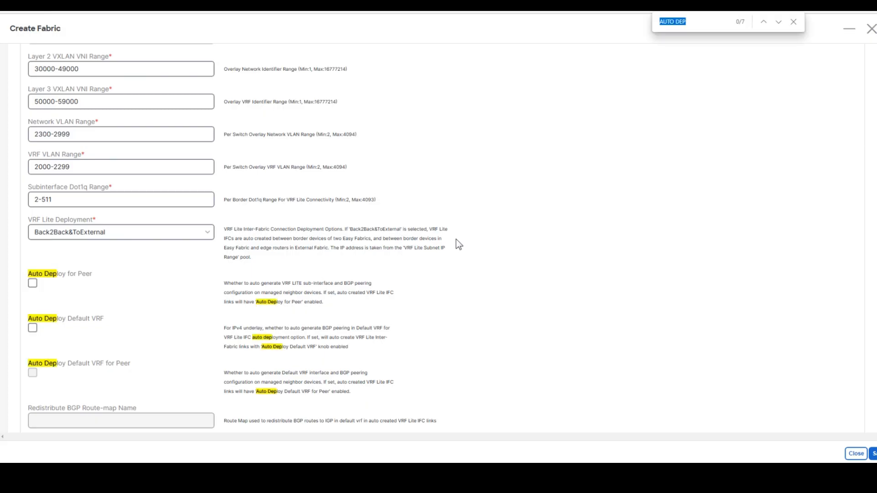
pyautogui.write('AUTO DEPLOY')
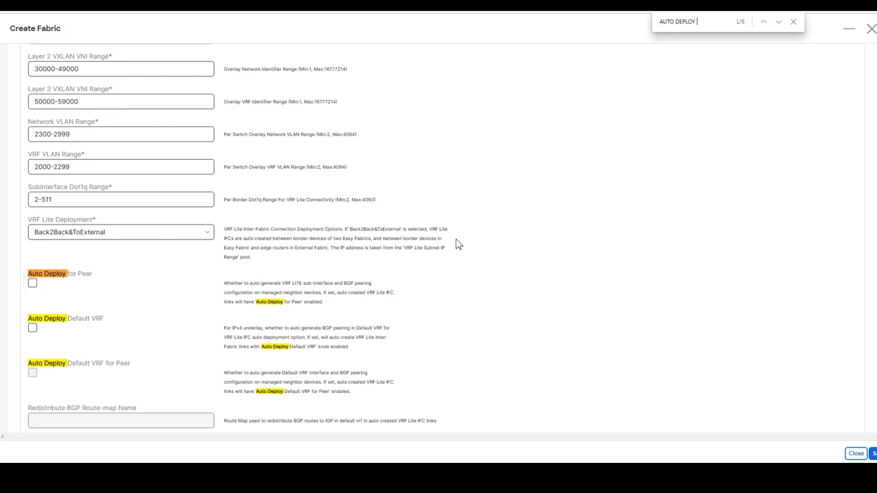
pyautogui.press('Escape')
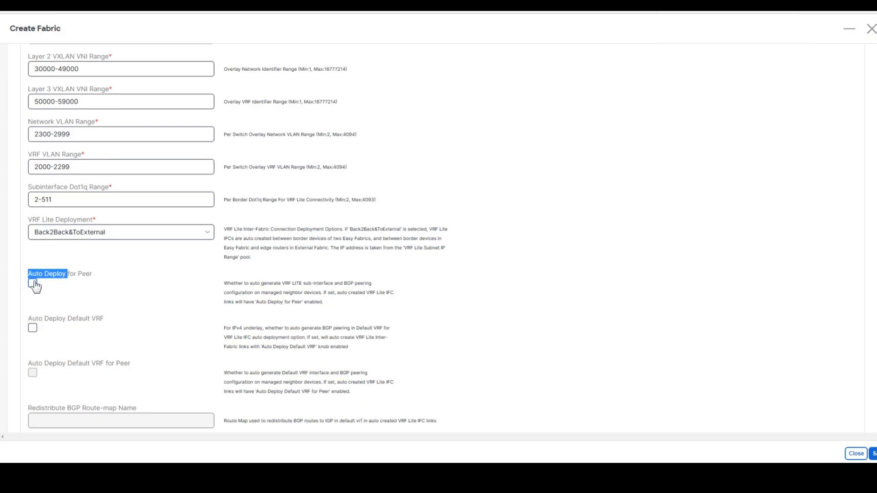
pyautogui.click(32, 284)
pyautogui.click(235, 4)
pyautogui.moveTo(467, 91); pyautogui.dragTo(506, 88)
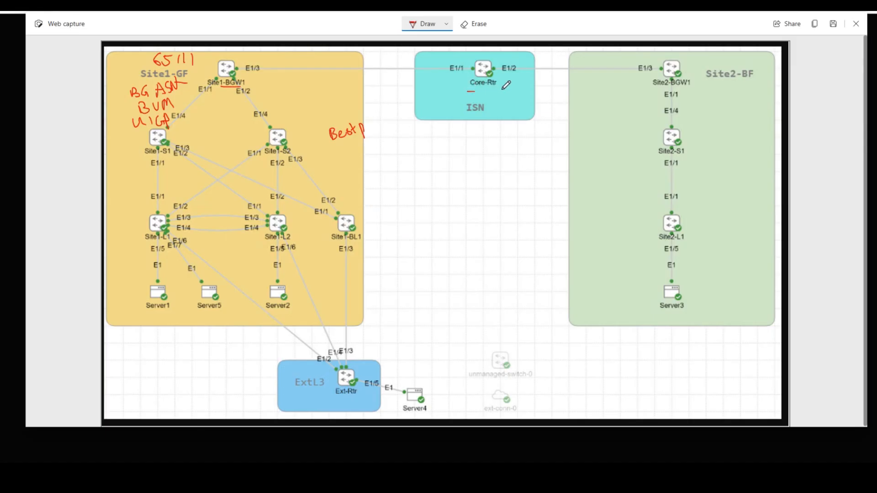
# - Underline ISN in red on the topology, then save the Site1-Greenfield fabric settings
pyautogui.moveTo(462, 118); pyautogui.dragTo(497, 117)
pyautogui.click(137, 4)
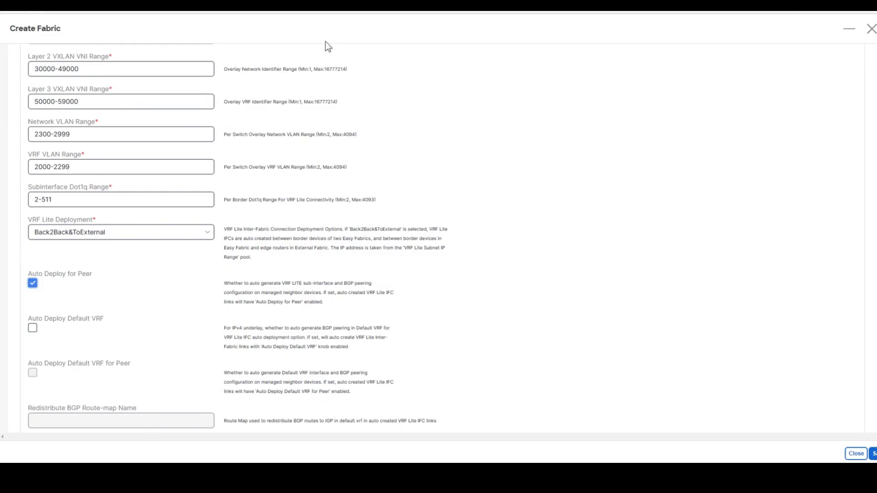
pyautogui.scroll(-9, 406, 219)
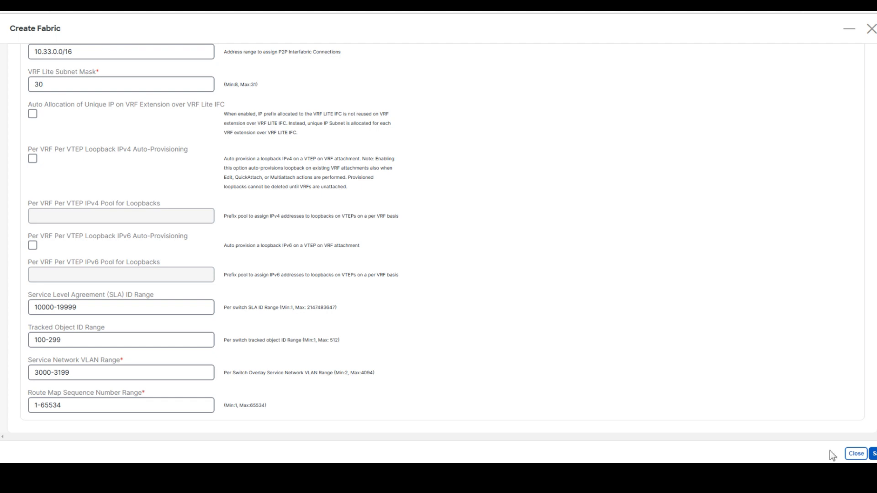
pyautogui.click(873, 453)
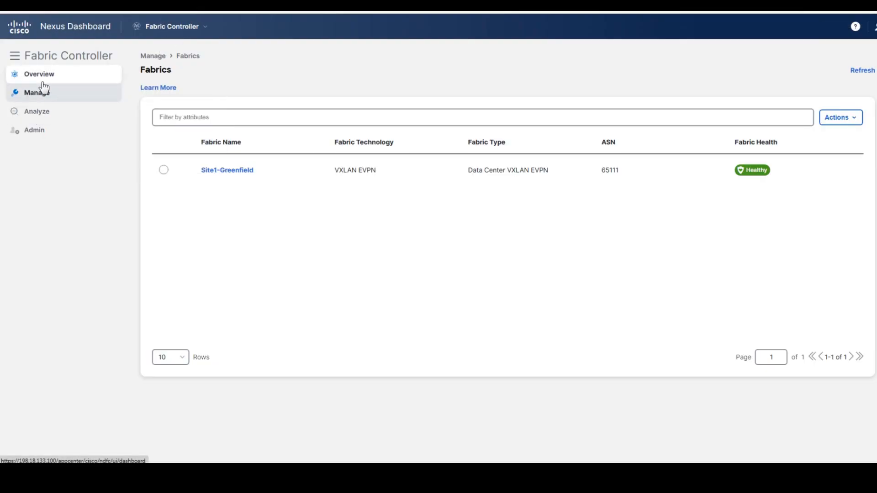
# - Open the Site1-Greenfield fabric and start adding switches to it
pyautogui.click(219, 171)
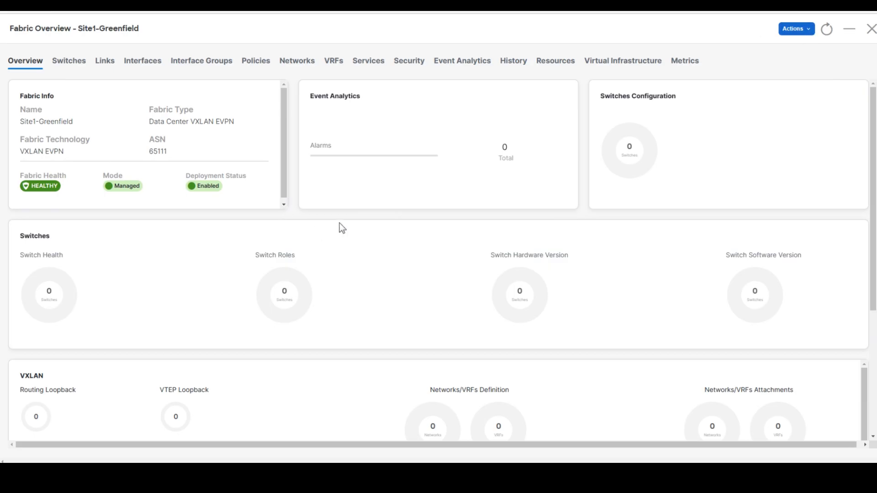
pyautogui.click(802, 30)
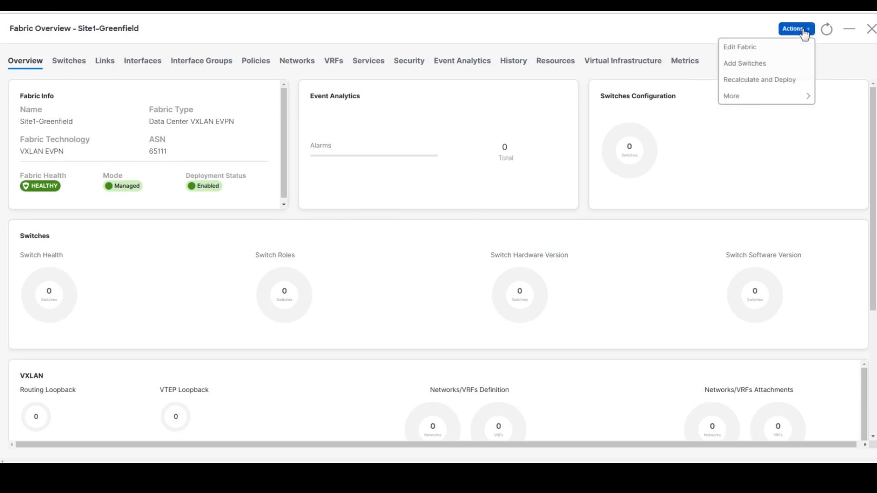
pyautogui.click(772, 64)
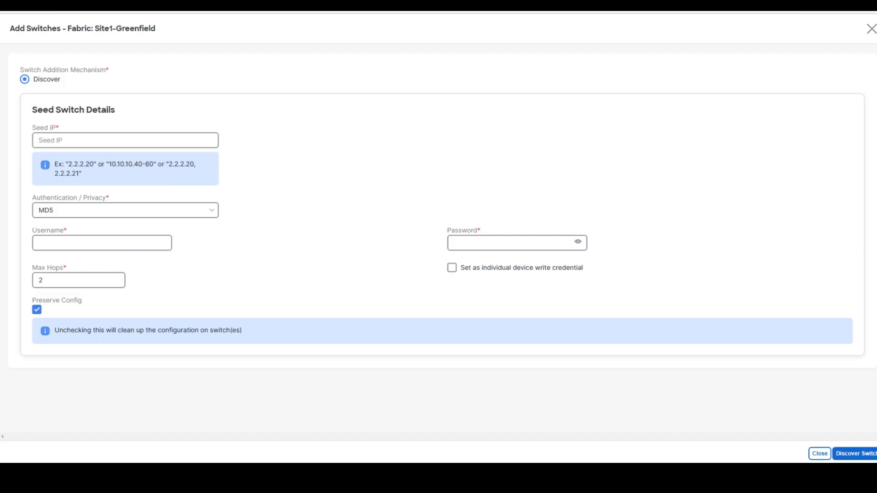
# - Discover switches from seed 198.18.4.101 with the switch username and password, Preserve Config off
pyautogui.click(163, 141)
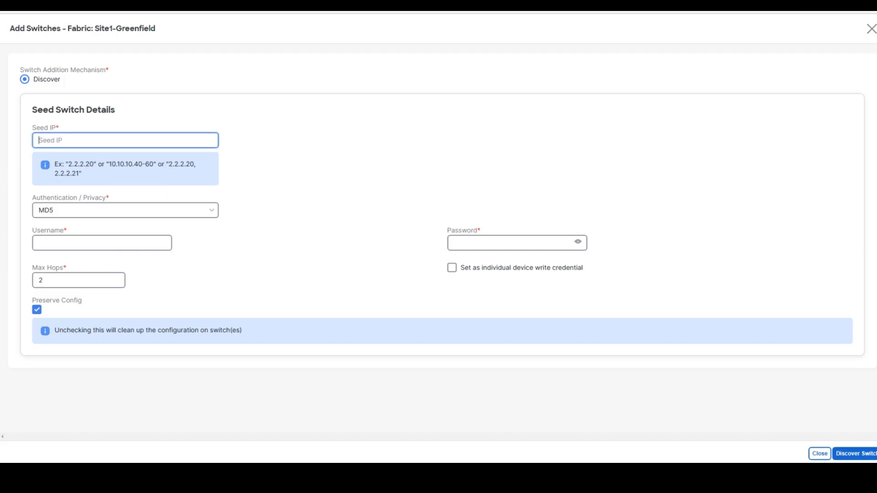
pyautogui.write('198.18.4.101')
pyautogui.press('Tab')
pyautogui.write('admin')
pyautogui.press('Tab')
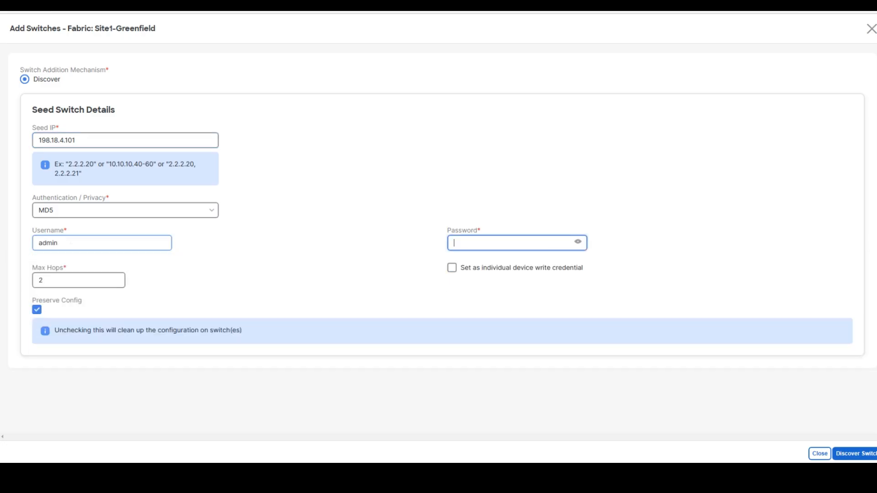
pyautogui.write('C1sco12345')
pyautogui.click(37, 311)
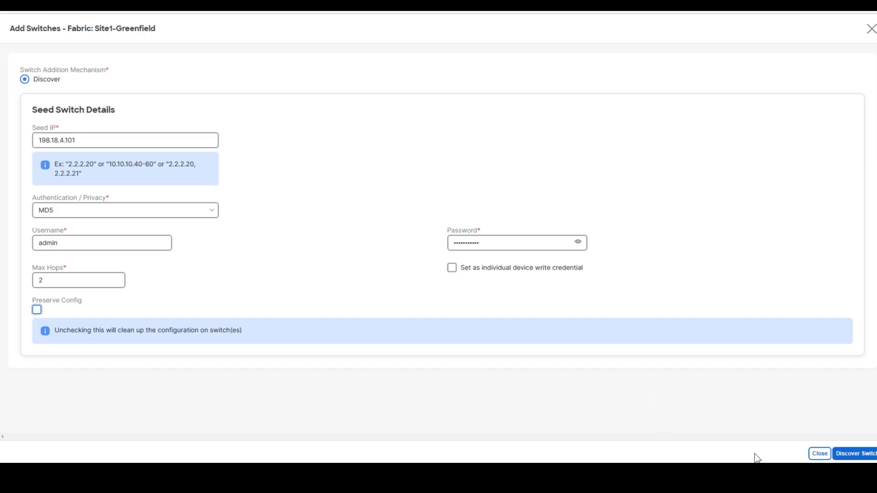
pyautogui.click(839, 456)
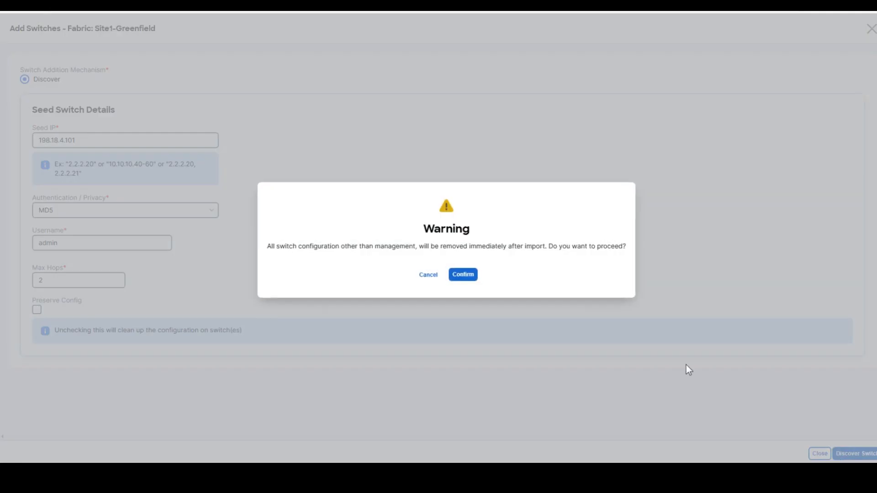
pyautogui.click(462, 276)
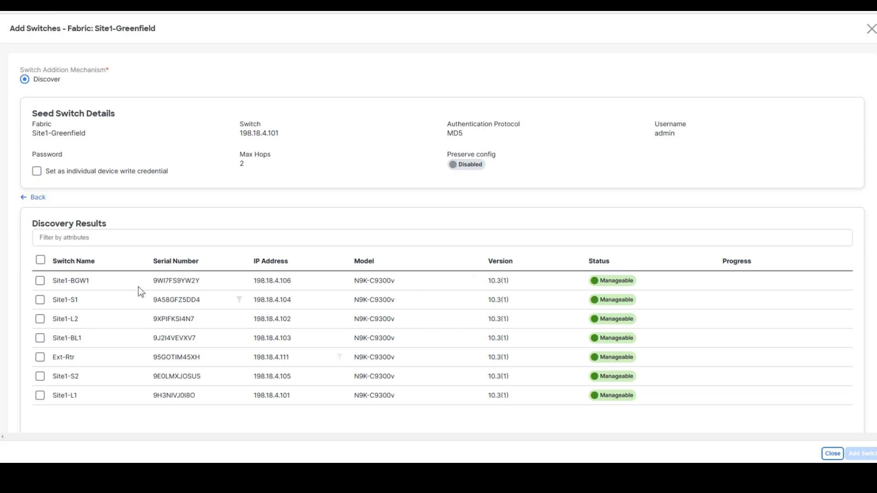
# - Add all discovered switches except Ext-Rtr to the fabric and close the dialog
pyautogui.click(41, 261)
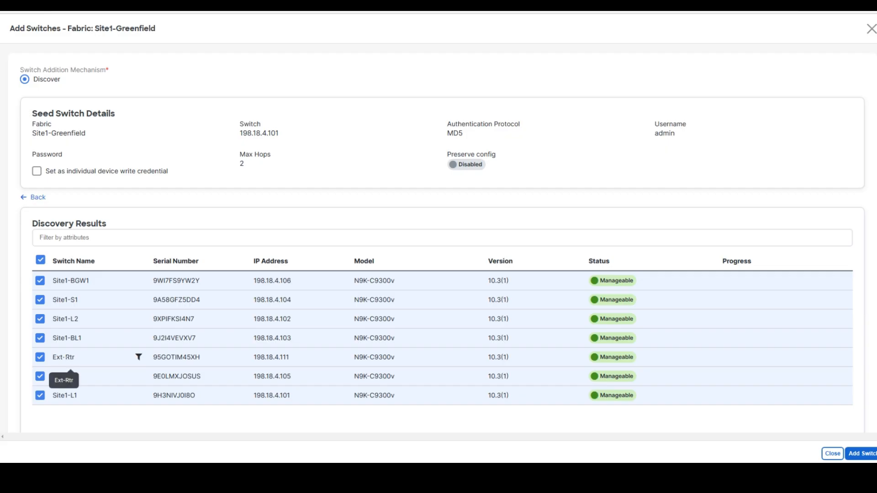
pyautogui.click(41, 361)
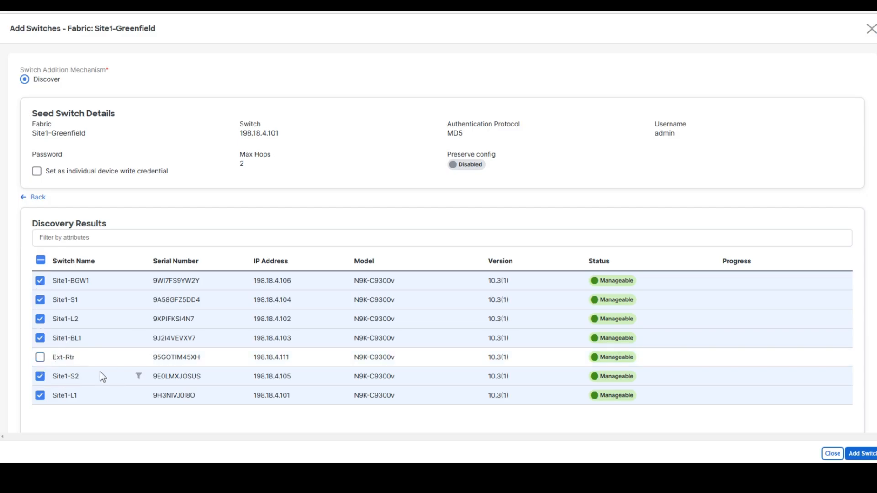
pyautogui.click(860, 453)
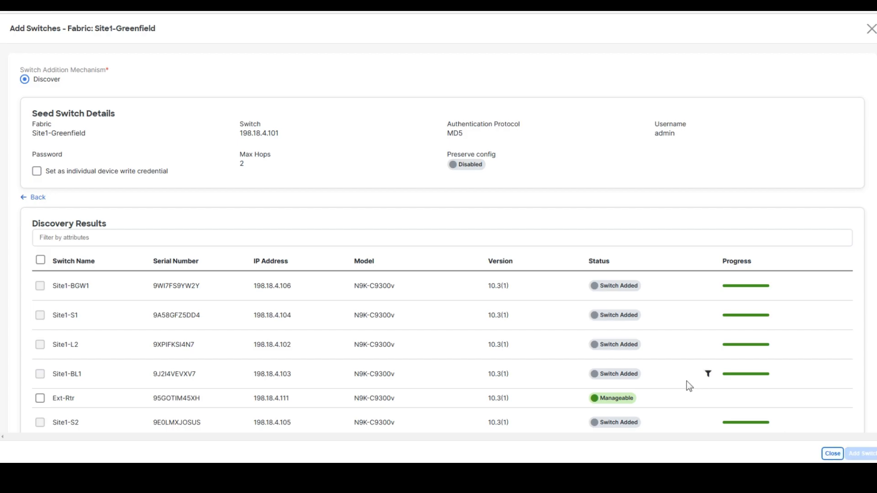
pyautogui.click(832, 454)
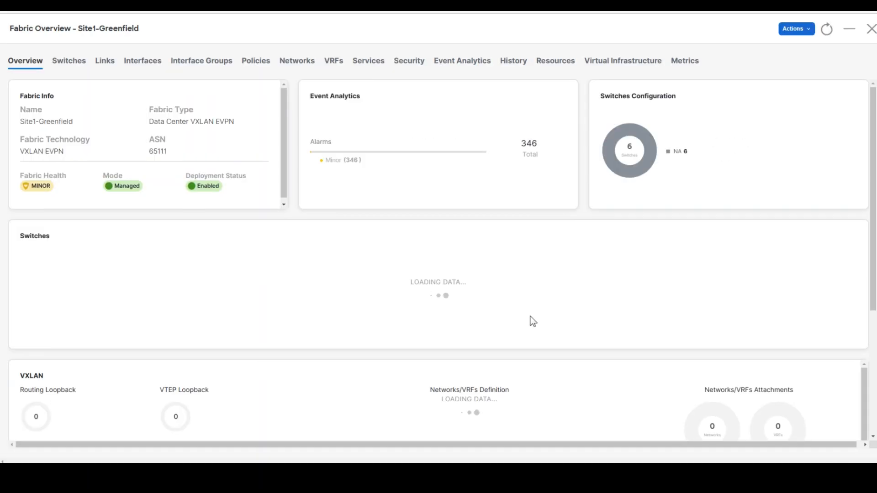
# - Assign Site1-BGW1 the Border Gateway role from the fabric's Switches list
pyautogui.click(62, 60)
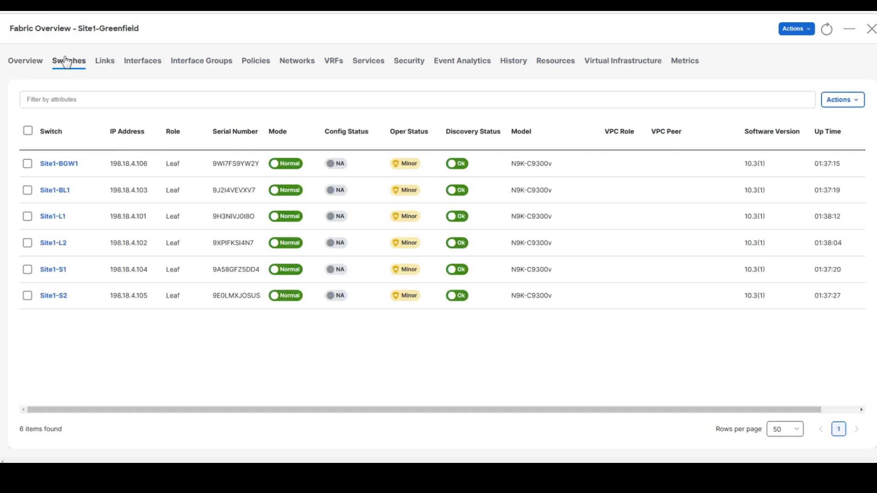
pyautogui.click(28, 165)
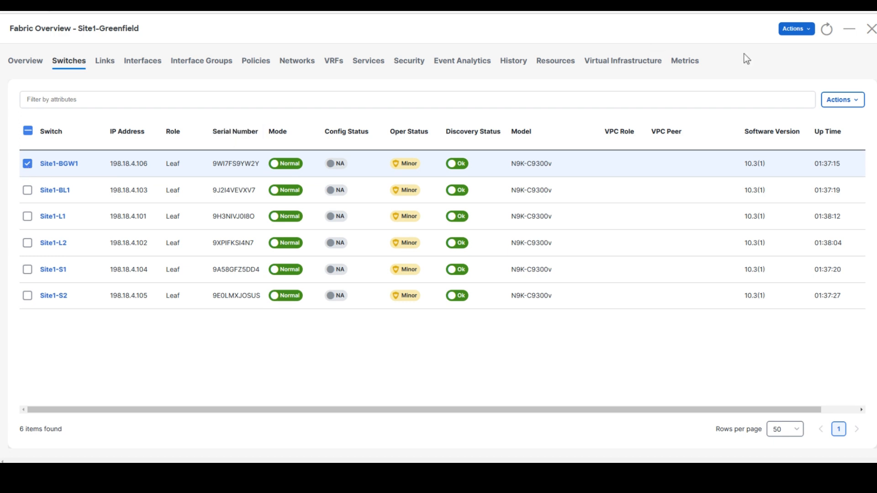
pyautogui.click(854, 102)
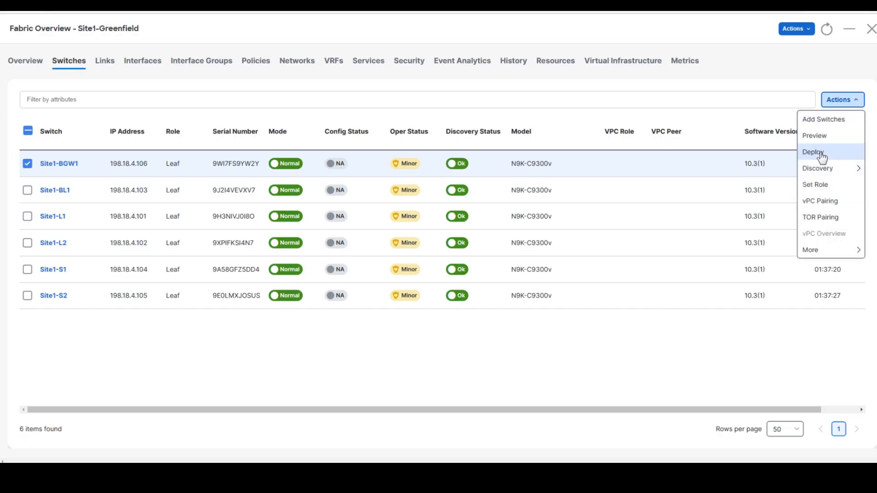
pyautogui.click(825, 187)
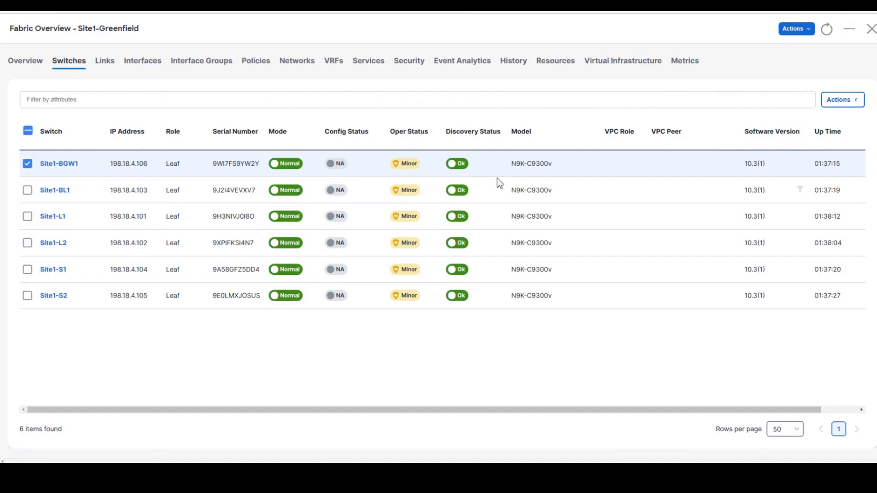
pyautogui.click(846, 107)
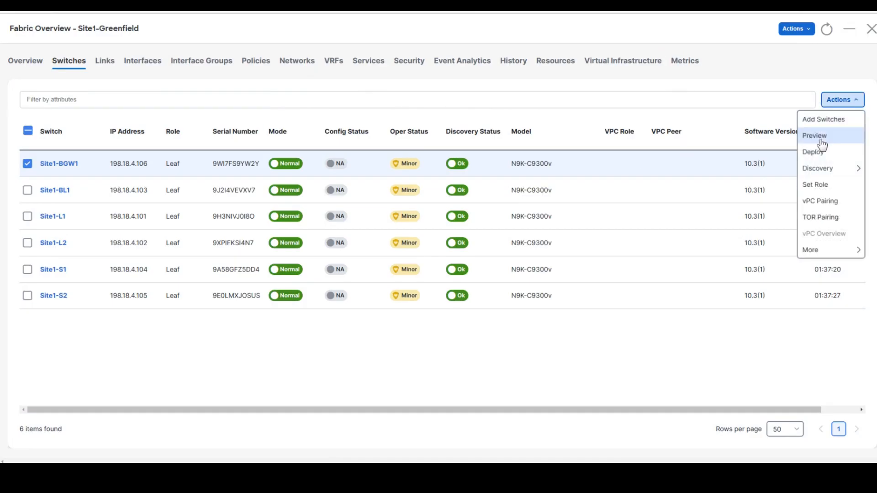
pyautogui.click(822, 188)
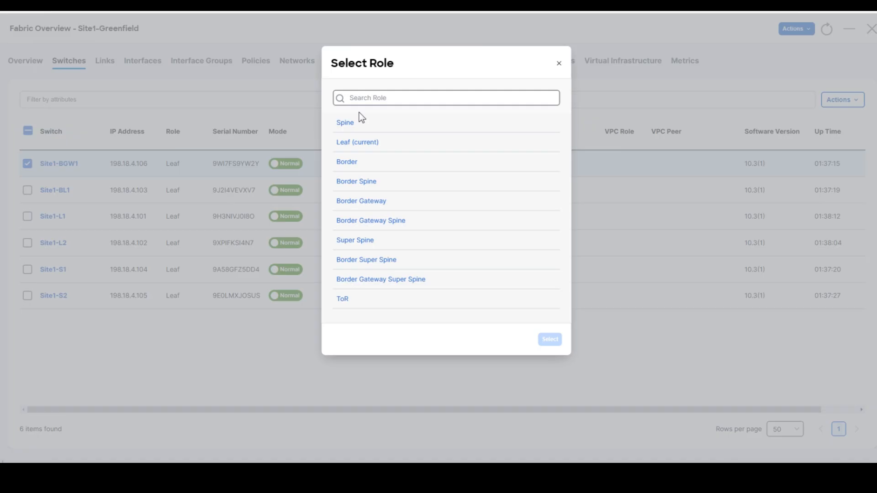
pyautogui.click(373, 201)
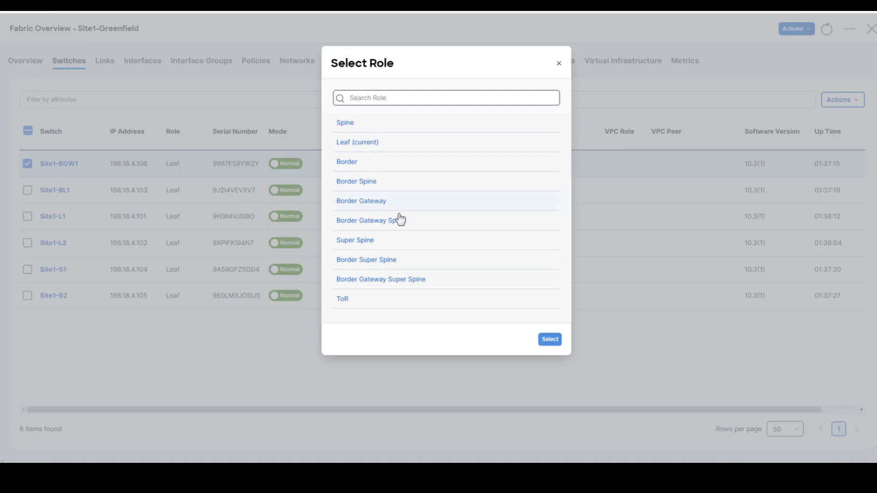
pyautogui.click(545, 338)
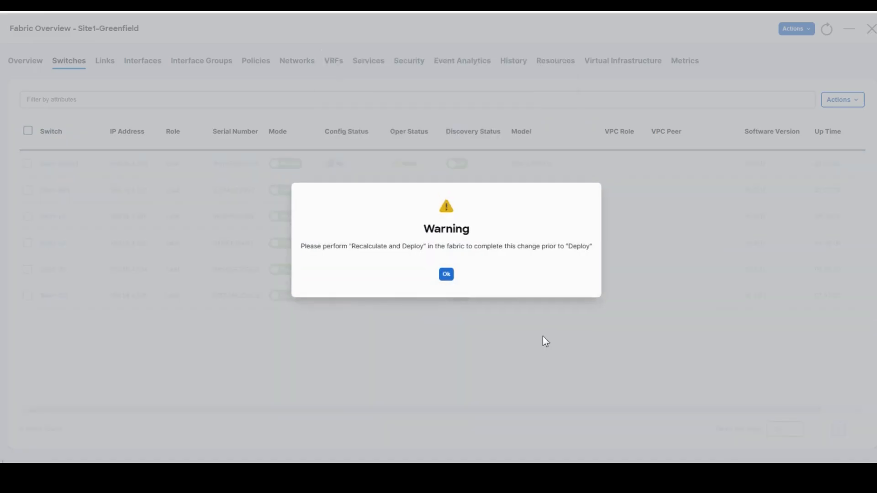
pyautogui.click(449, 277)
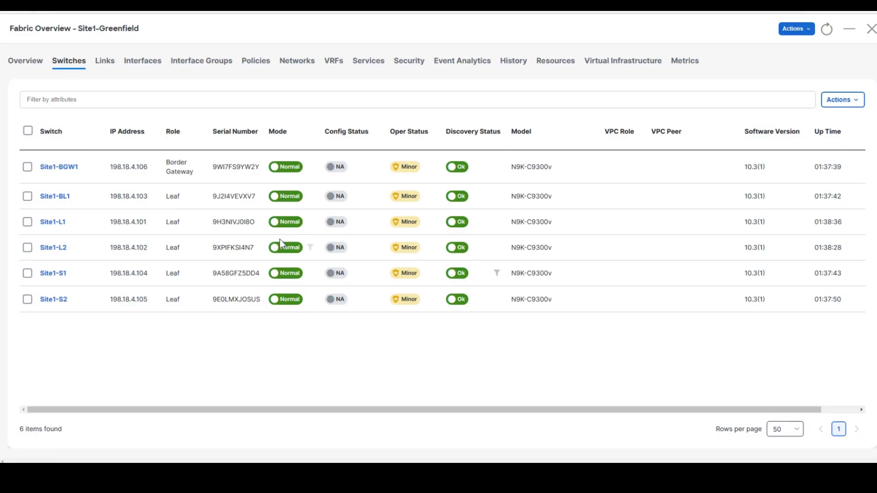
pyautogui.click(27, 274)
# - Assign the Spine role to Site1-S1 and Site1-S2 and dismiss the recalculate warning
pyautogui.click(27, 299)
pyautogui.click(851, 104)
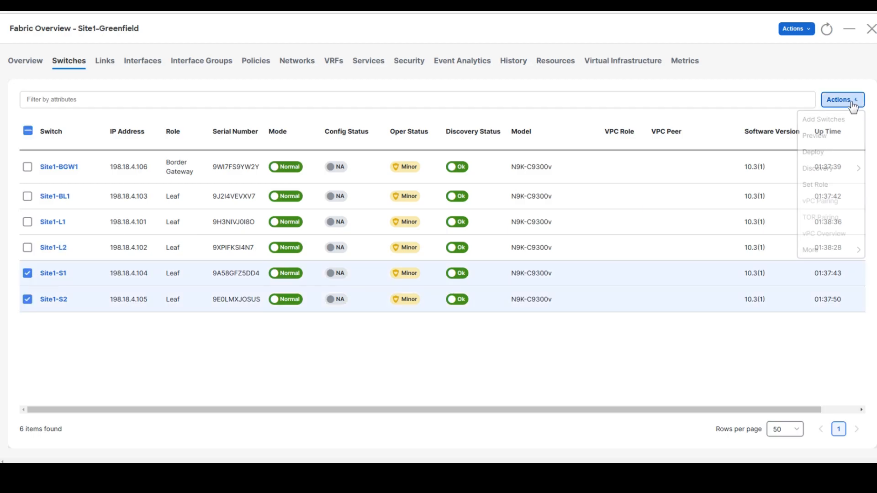
pyautogui.click(828, 188)
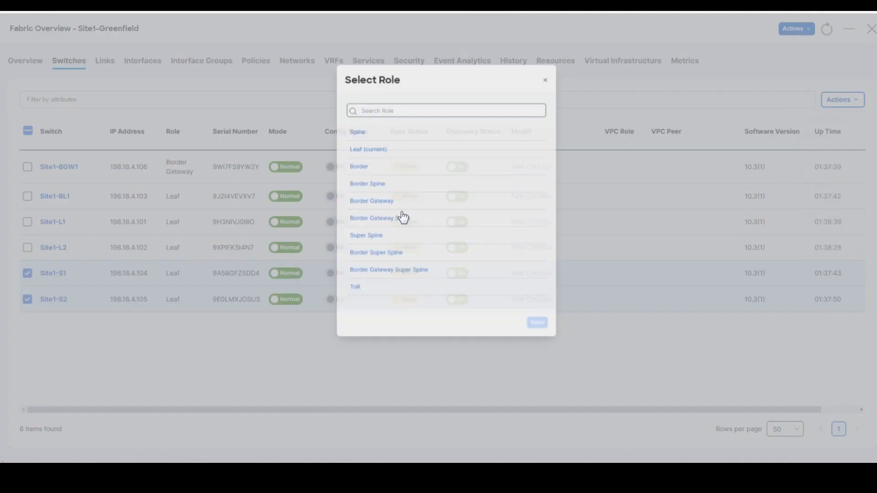
pyautogui.click(347, 128)
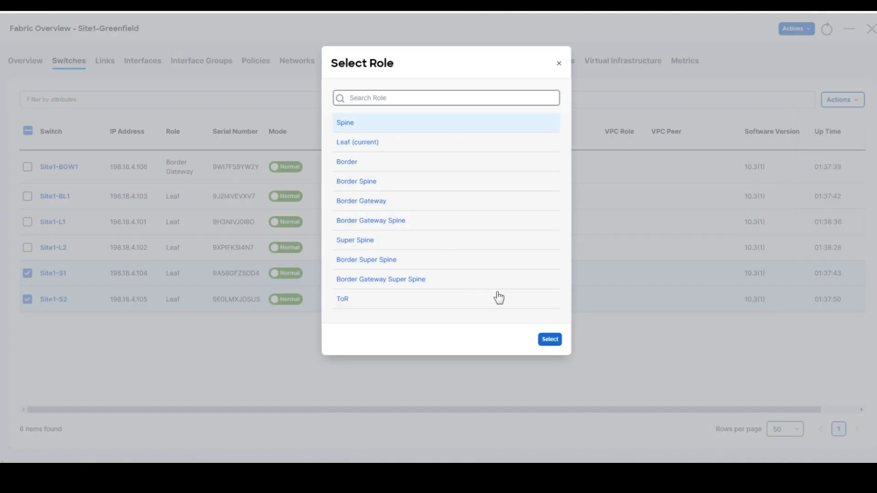
pyautogui.click(551, 341)
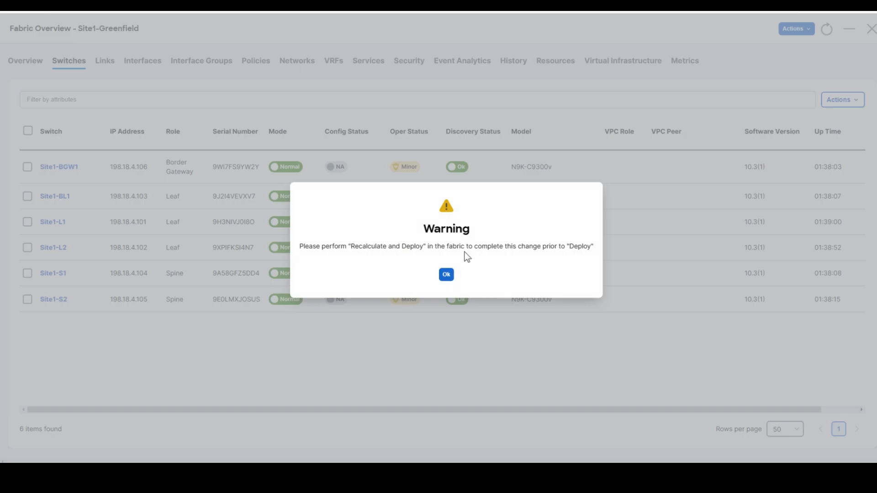
pyautogui.click(447, 276)
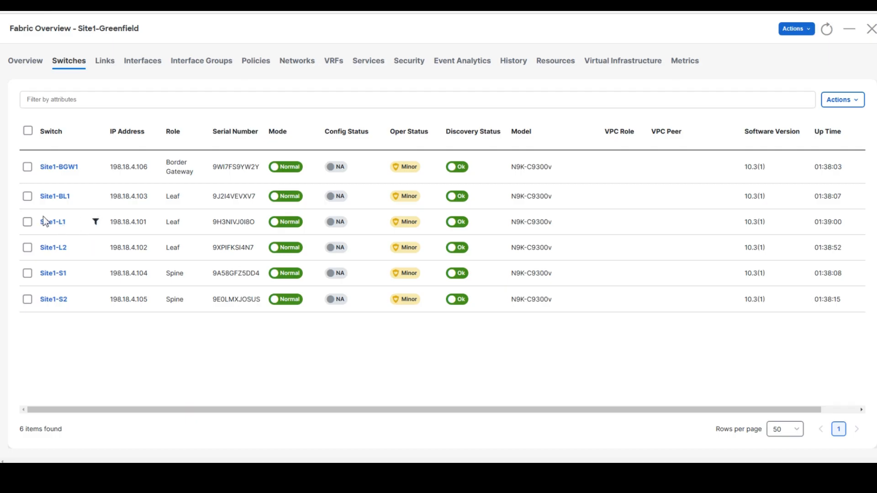
# - Give Site1-BL1 the Border role, then show the fabric's Interfaces list
pyautogui.click(27, 196)
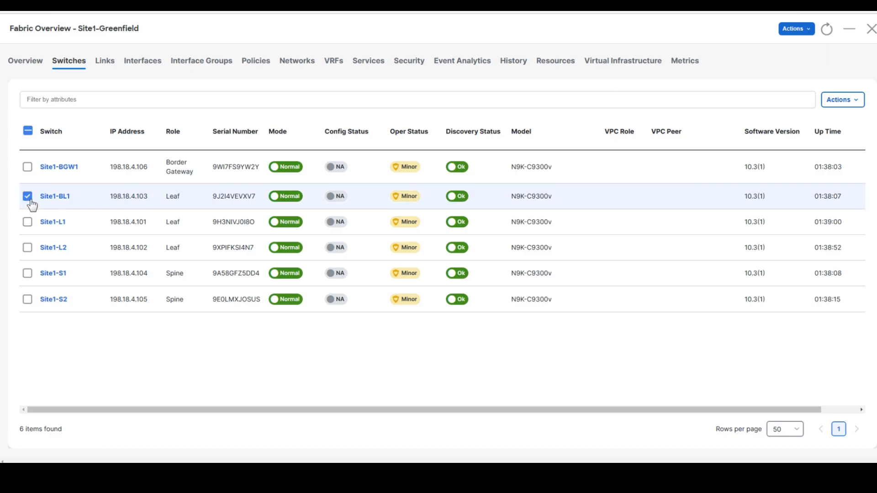
pyautogui.click(842, 103)
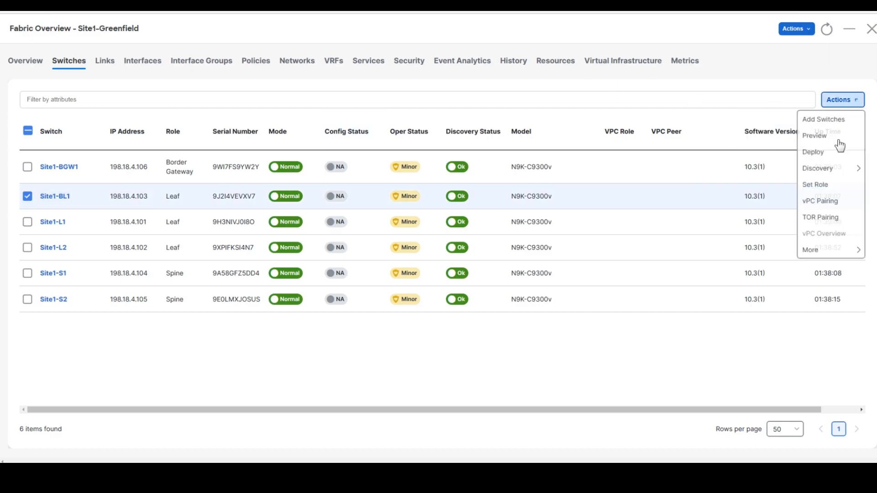
pyautogui.click(815, 185)
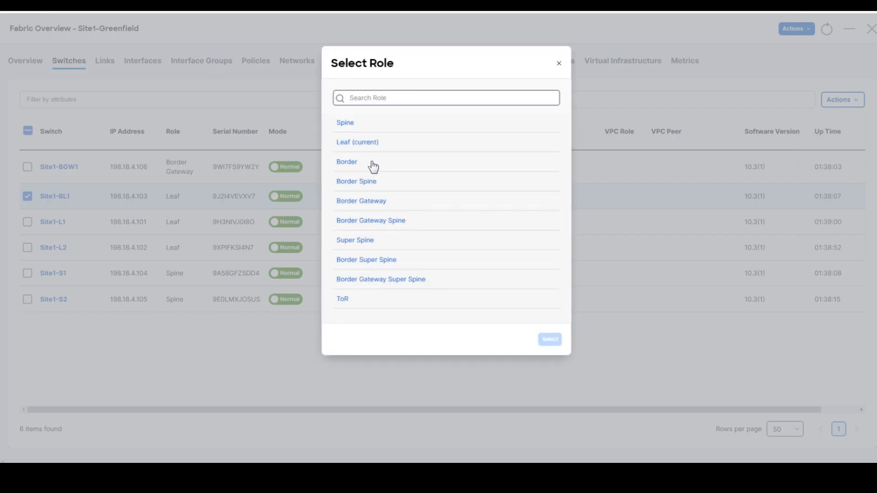
pyautogui.click(349, 169)
pyautogui.click(546, 340)
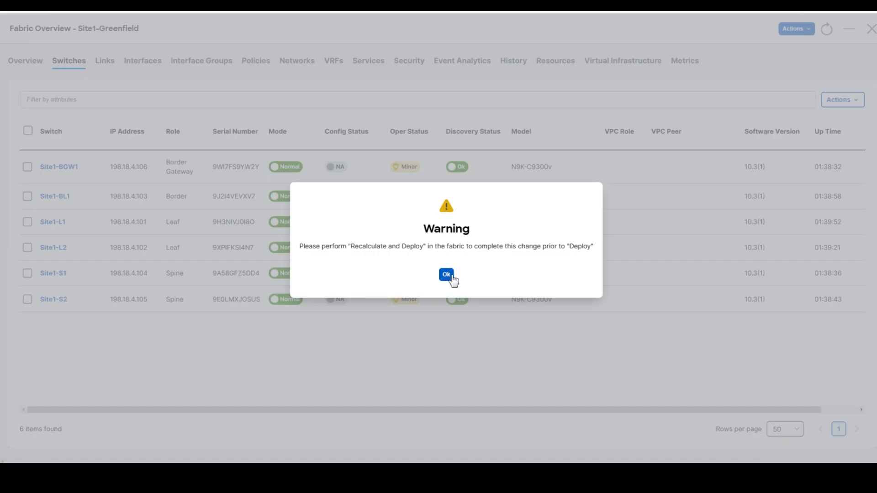
pyautogui.click(449, 277)
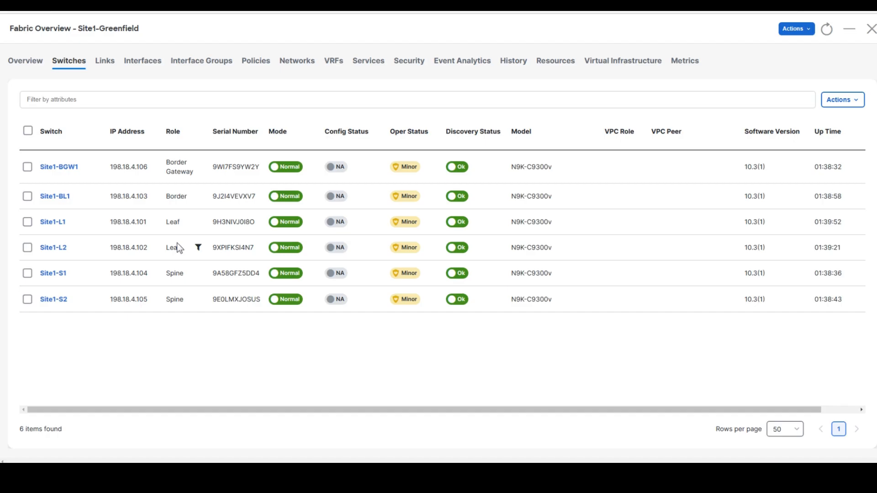
pyautogui.click(136, 63)
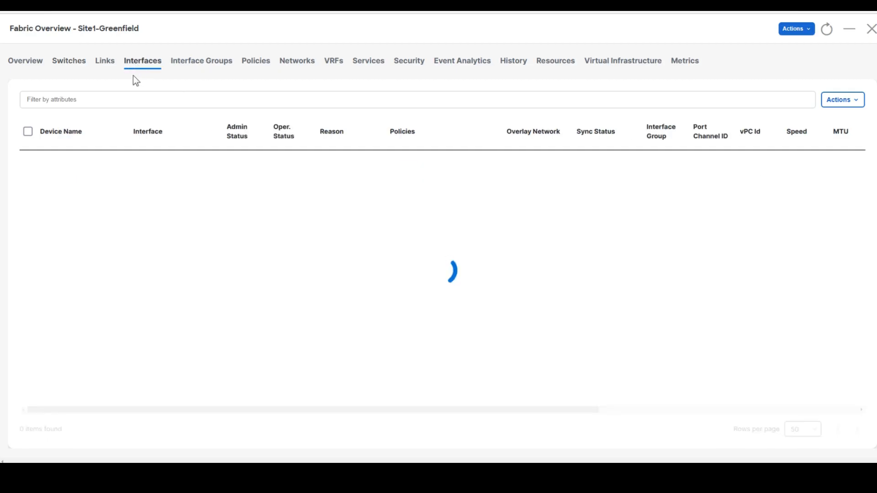
# - Filter the interfaces to Interface == Ethernet1/5 and underline E1/5 under Site1-L1 and Site1-L2
pyautogui.click(97, 100)
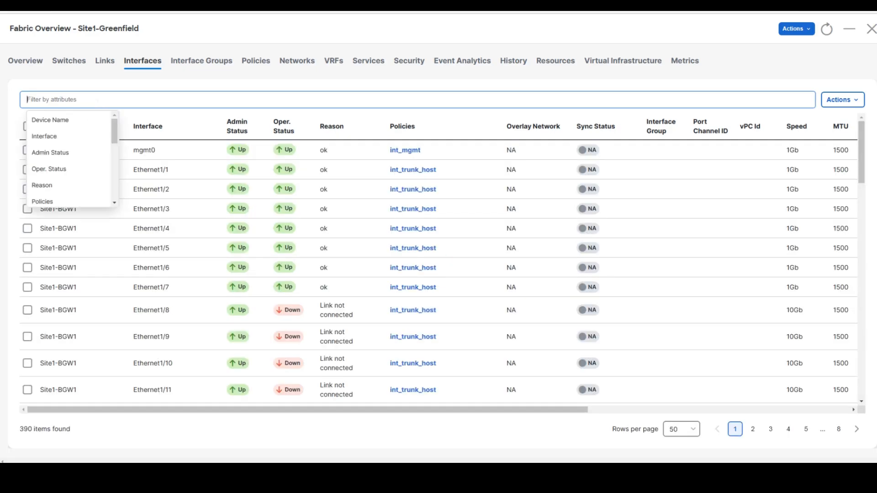
pyautogui.write('Inter')
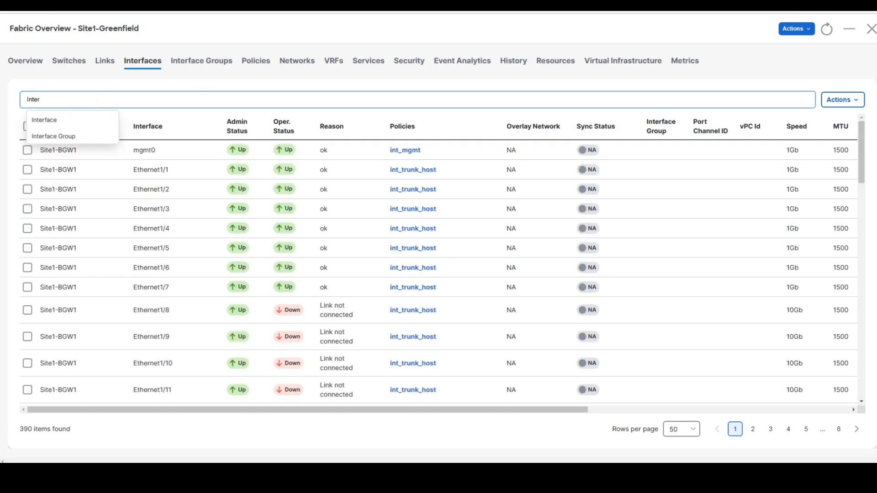
pyautogui.click(81, 119)
pyautogui.click(81, 120)
pyautogui.write('Ethernet')
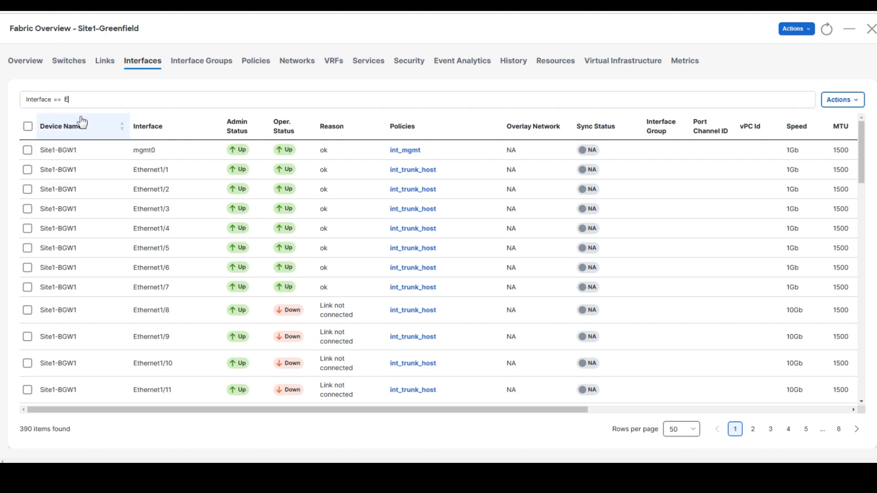
pyautogui.write('1/5')
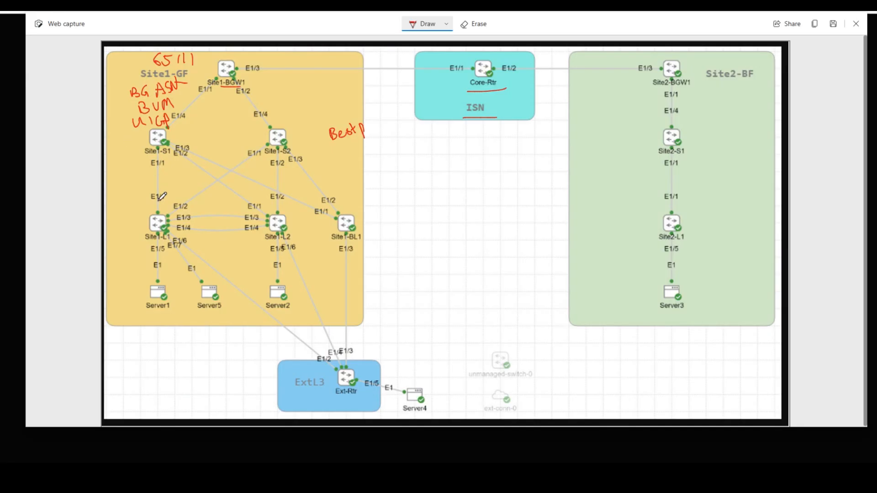
pyautogui.moveTo(152, 252); pyautogui.dragTo(166, 252)
pyautogui.moveTo(270, 256); pyautogui.dragTo(284, 256)
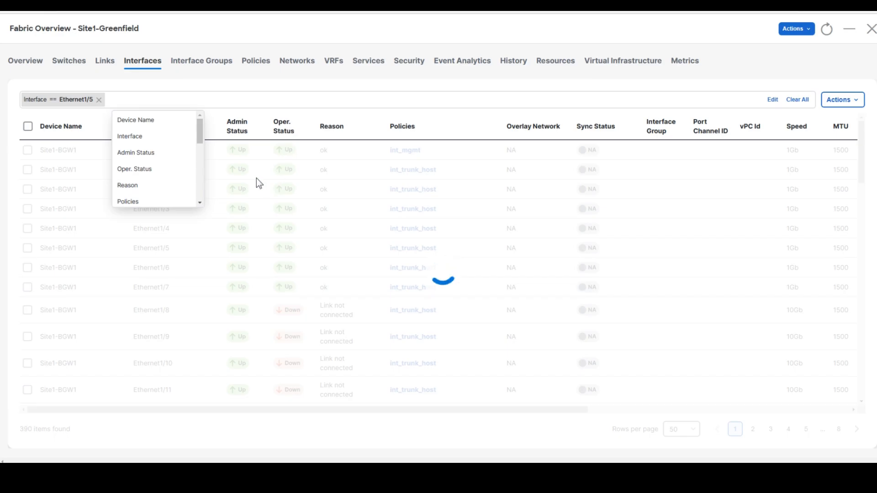
# - Select Ethernet1/5 on both Site1-L1 and Site1-L2 and edit them together
pyautogui.click(163, 366)
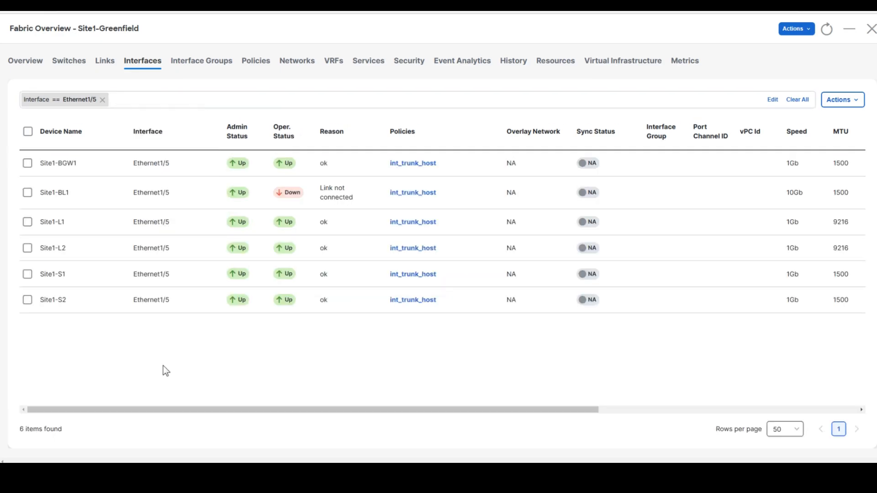
pyautogui.click(27, 223)
pyautogui.click(28, 249)
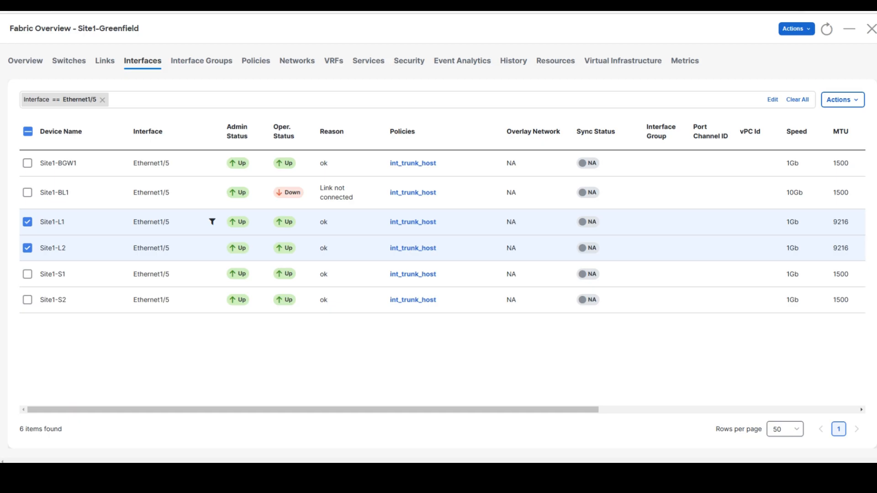
pyautogui.click(843, 100)
pyautogui.click(815, 152)
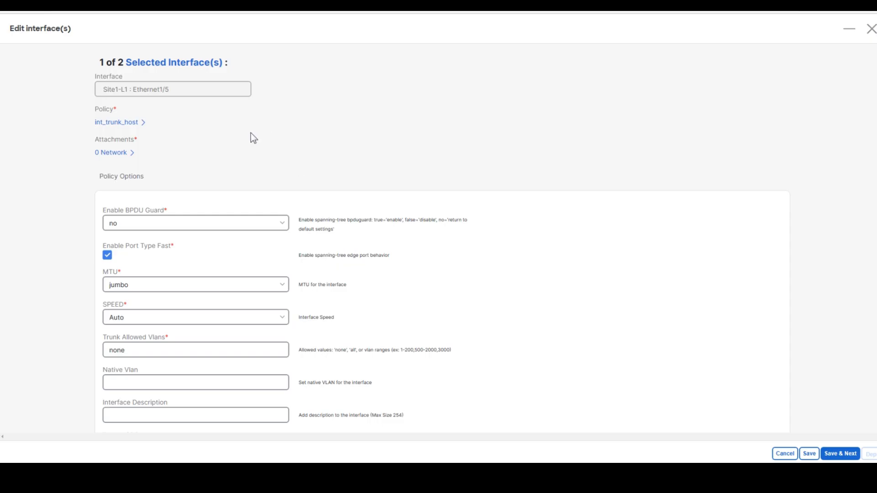
# - Apply the int_access_host policy to Site1-L1 Ethernet1/5 and save it
pyautogui.click(133, 128)
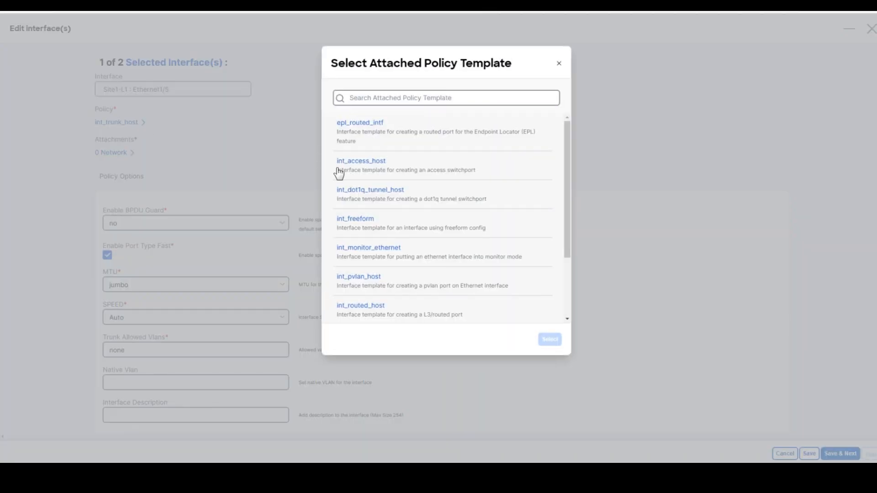
pyautogui.click(376, 169)
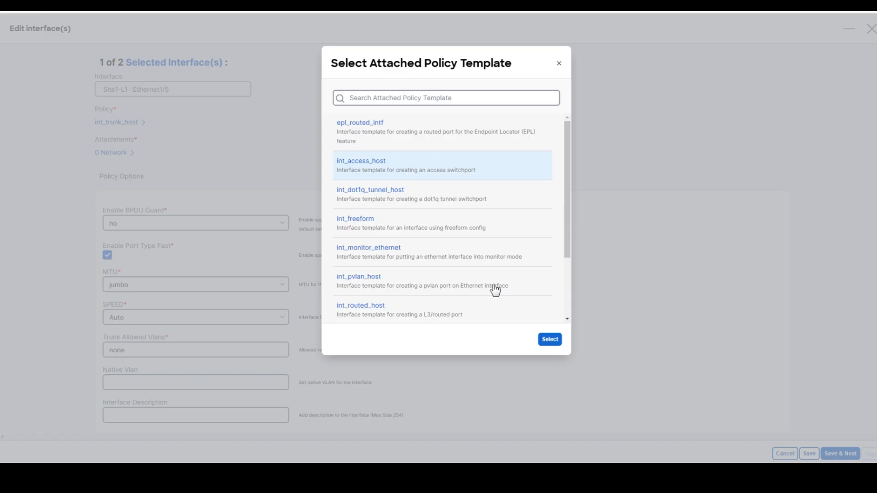
pyautogui.click(550, 340)
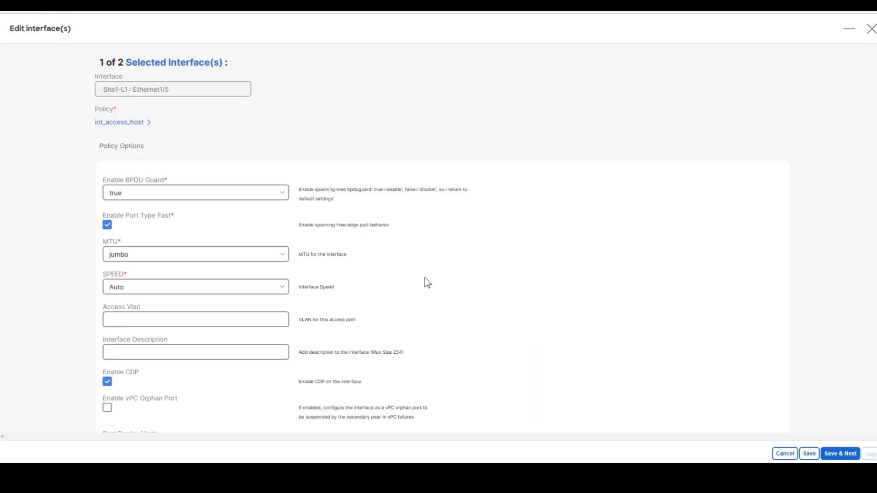
pyautogui.click(840, 454)
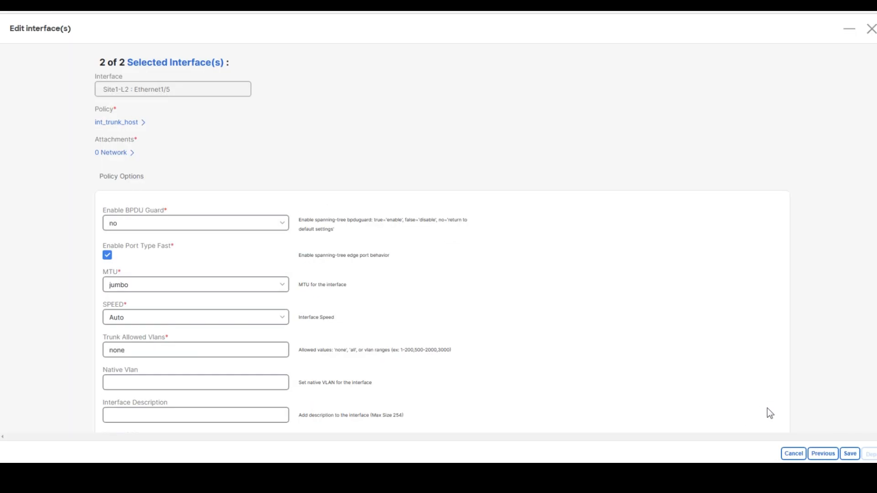
# - Apply int_access_host to Site1-L2 Ethernet1/5, save, and start the deployment
pyautogui.click(119, 121)
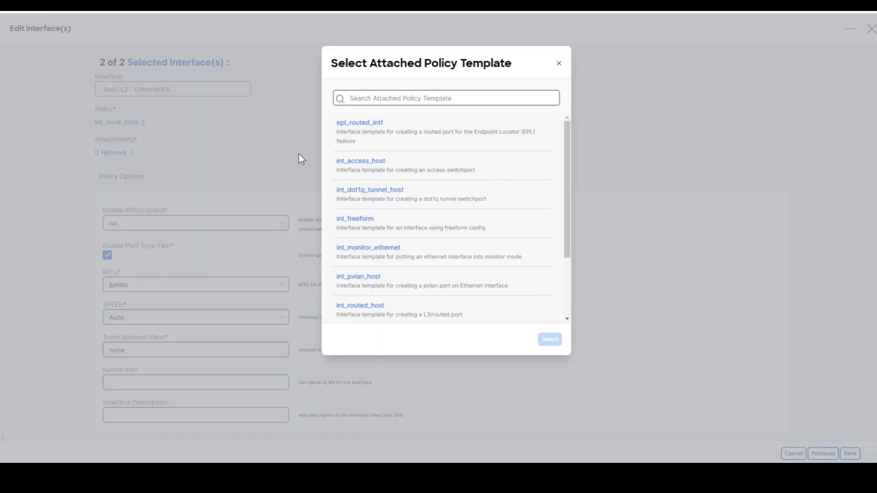
pyautogui.click(367, 170)
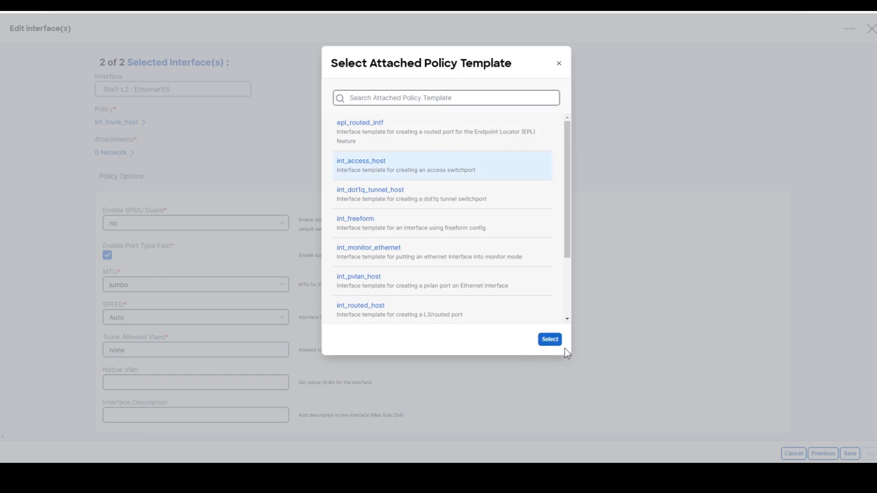
pyautogui.click(550, 340)
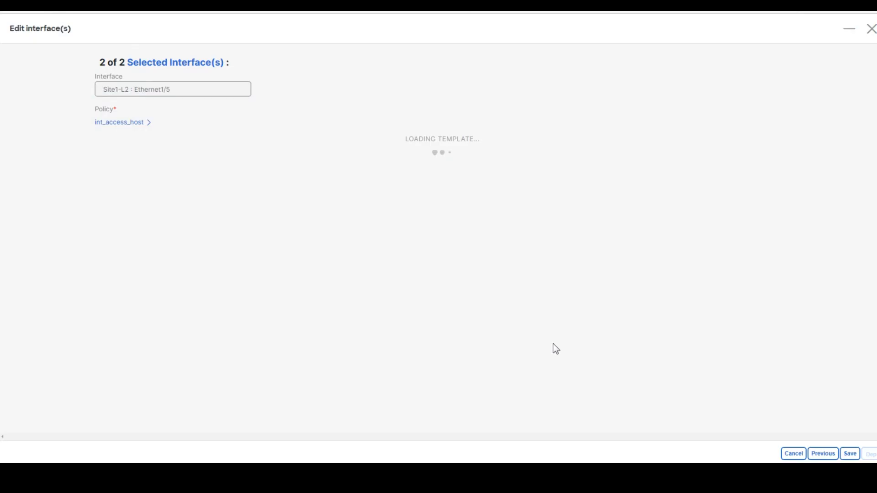
pyautogui.click(849, 454)
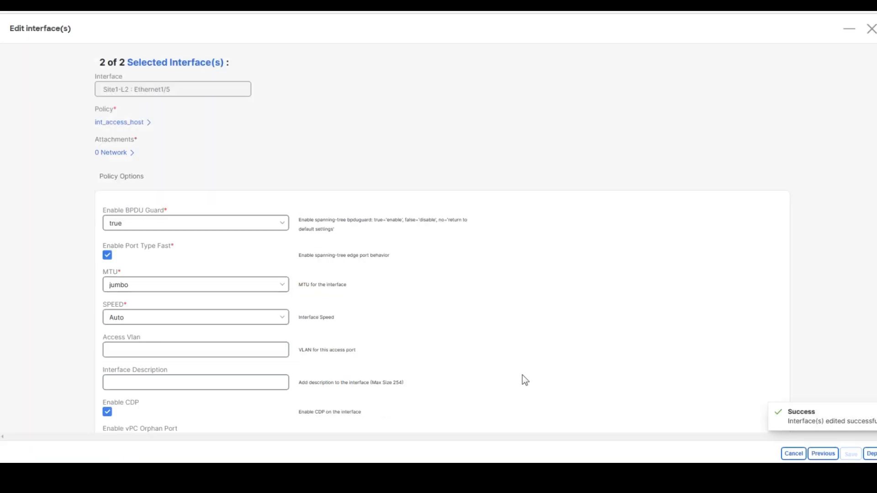
pyautogui.click(872, 454)
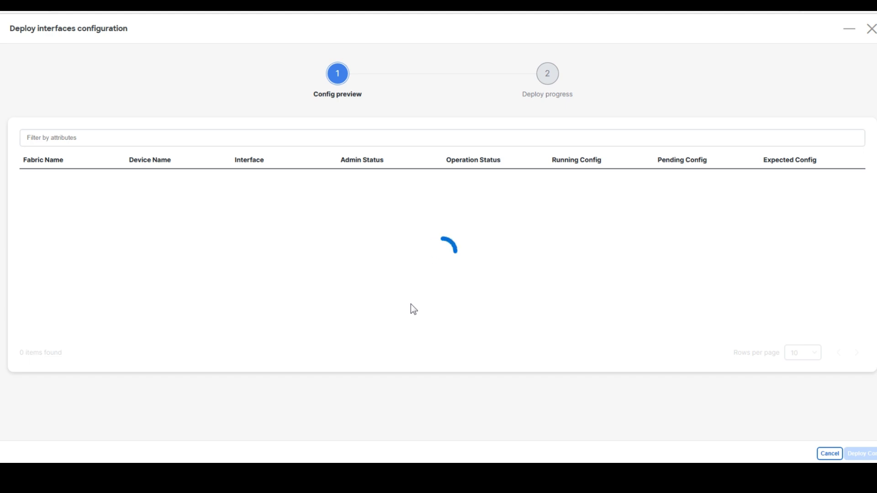
# - Review the 7-line expected config for Ethernet1/5, then deploy it to both leaves
pyautogui.click(779, 181)
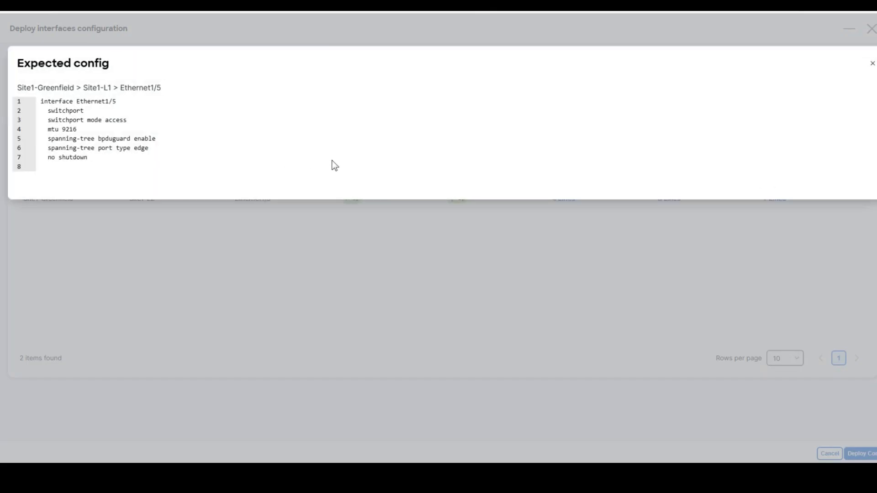
pyautogui.moveTo(54, 101)
pyautogui.mouseDown()
pyautogui.moveTo(119, 134)
pyautogui.moveTo(146, 163)
pyautogui.moveTo(52, 101)
pyautogui.mouseUp()
pyautogui.click(130, 162)
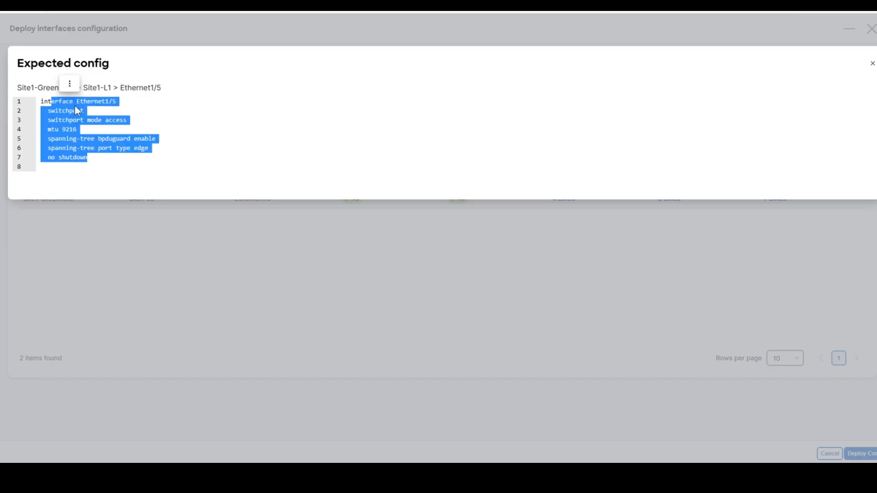
pyautogui.click(171, 121)
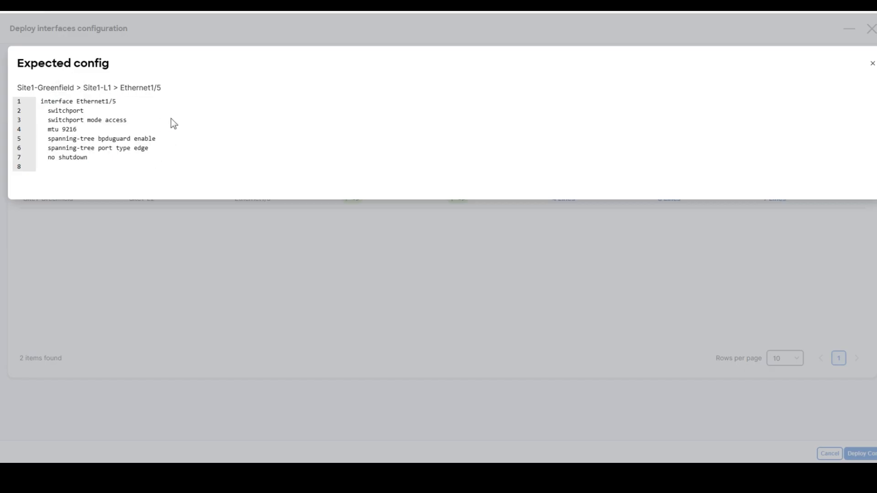
pyautogui.click(872, 64)
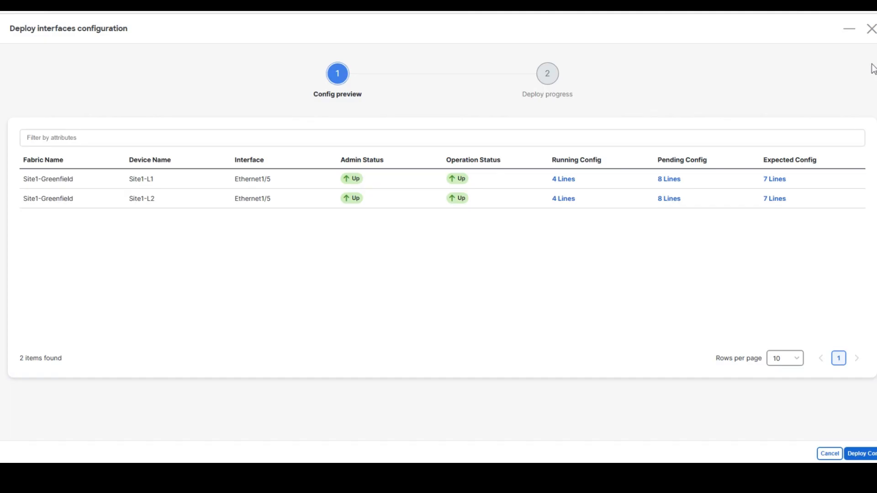
pyautogui.click(866, 454)
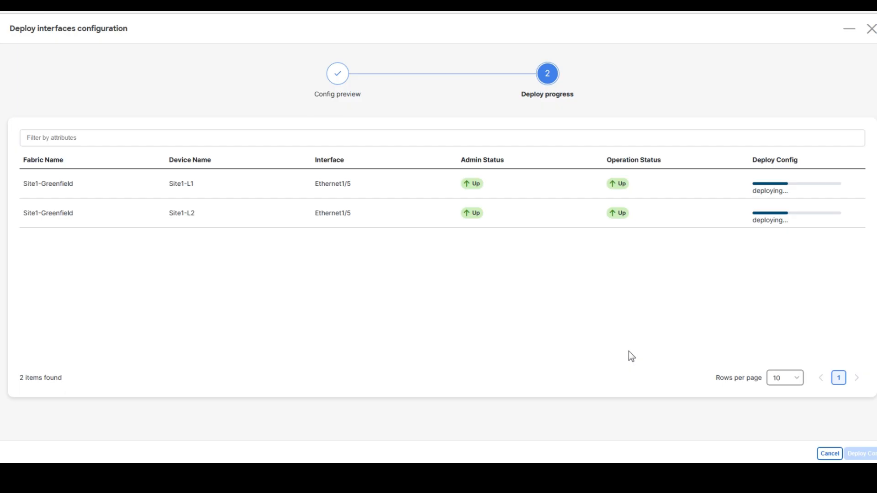
pyautogui.click(871, 28)
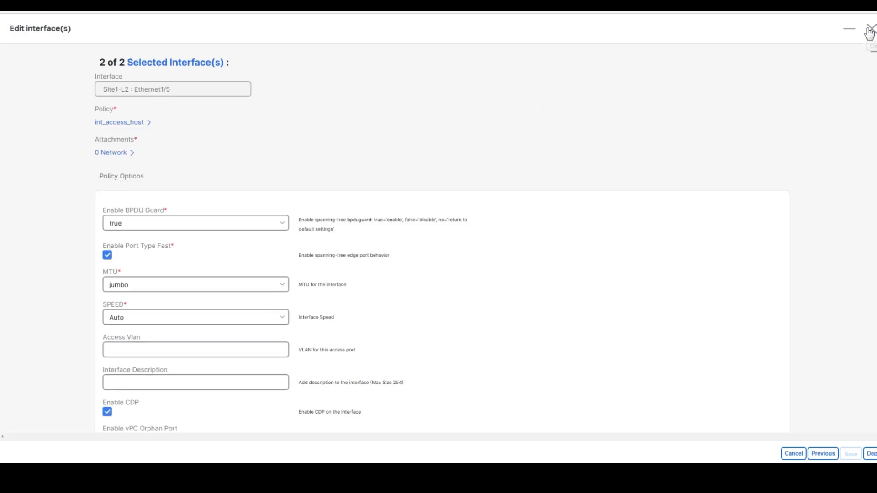
# - Close the Edit interface(s) form and the Site1-Greenfield fabric overview
pyautogui.click(870, 31)
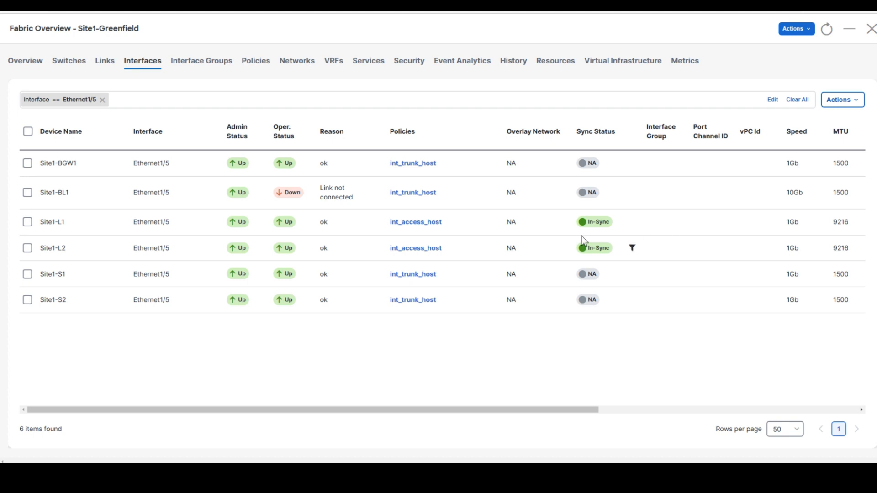
pyautogui.click(871, 29)
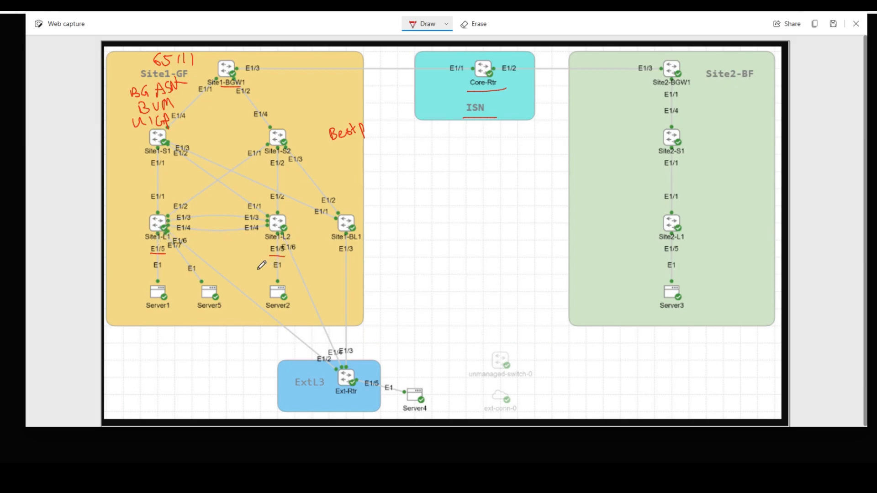
# - Draw red ink marking the link between Site1-L1 and Site1-L2 on the captured topology
pyautogui.moveTo(218, 202)
pyautogui.mouseDown()
pyautogui.moveTo(230, 252)
pyautogui.moveTo(252, 246)
pyautogui.mouseUp()
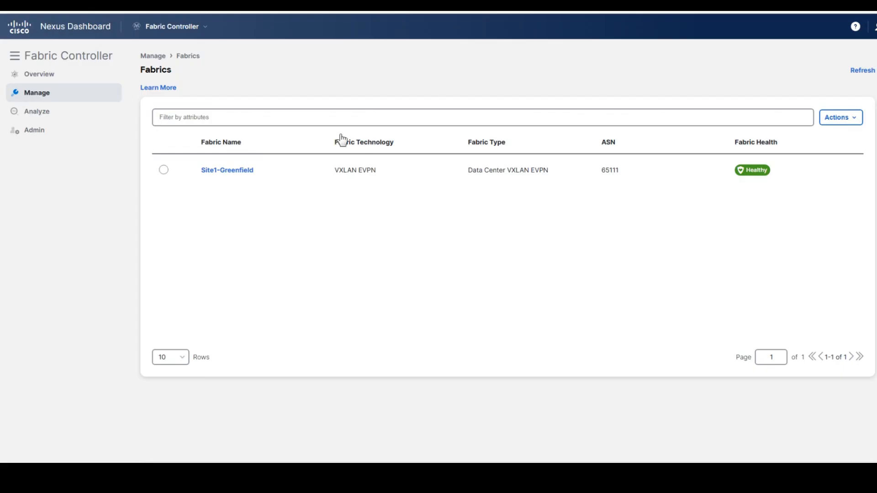
pyautogui.moveTo(201, 170); pyautogui.dragTo(253, 170)
# - Reopen the Site1-Greenfield fabric and show its six switches
pyautogui.doubleClick(245, 171)
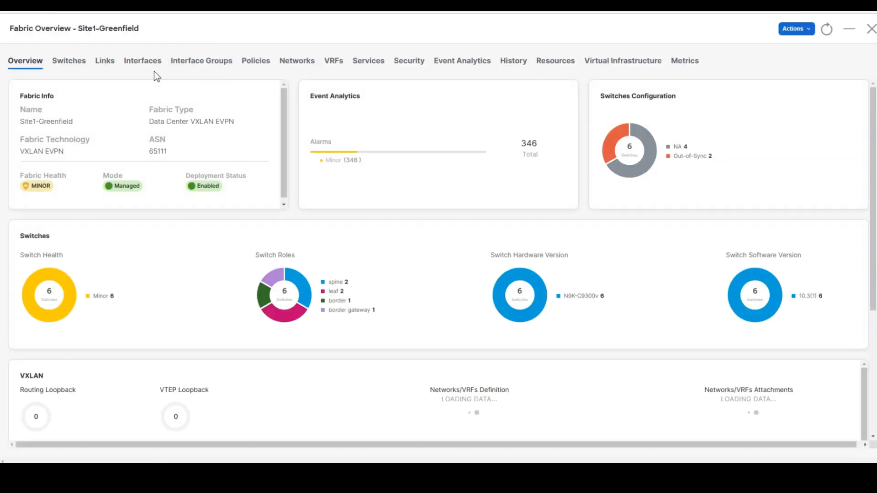
pyautogui.click(74, 64)
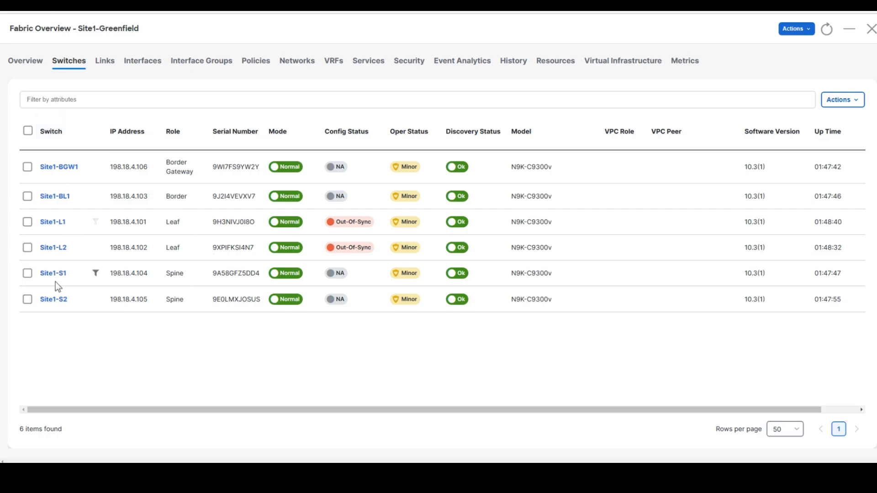
# - Pair Site1-L1 with Site1-L2 as vPC peers and acknowledge the success message
pyautogui.click(28, 224)
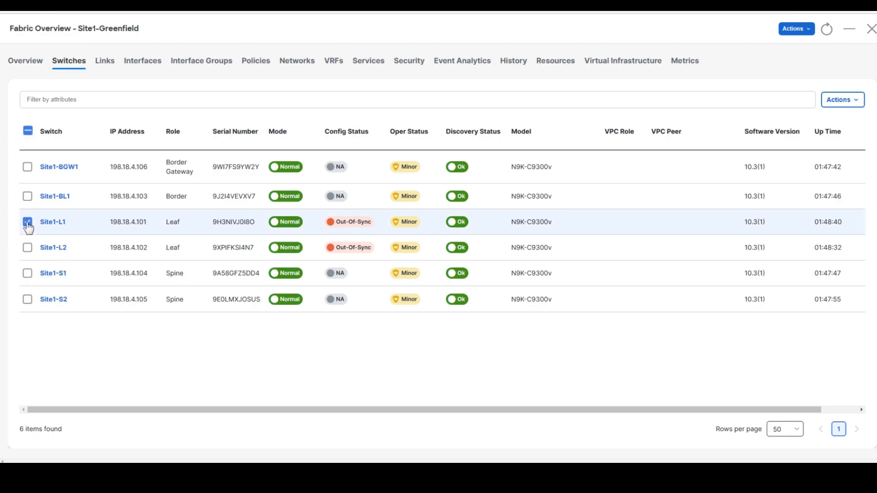
pyautogui.click(843, 100)
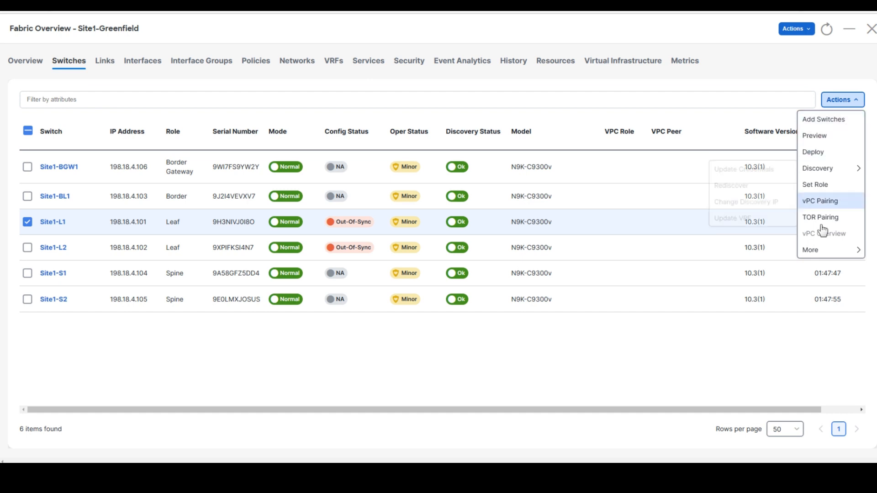
pyautogui.click(831, 201)
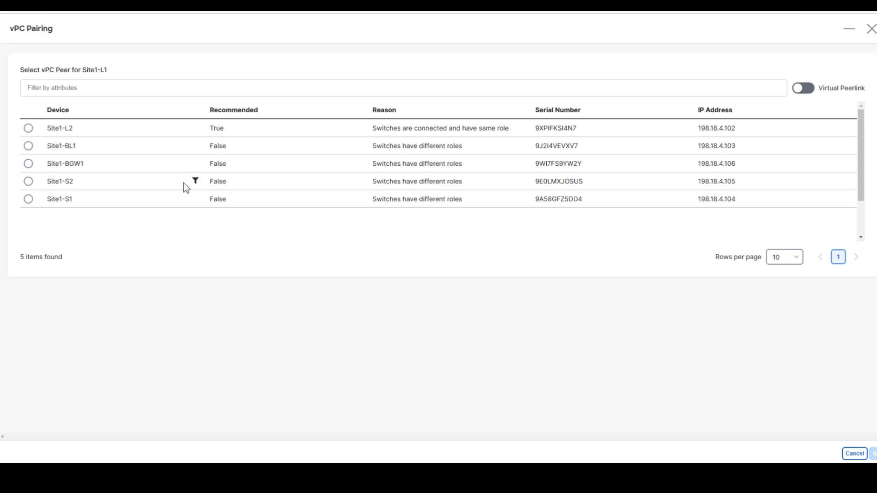
pyautogui.click(28, 128)
pyautogui.click(874, 454)
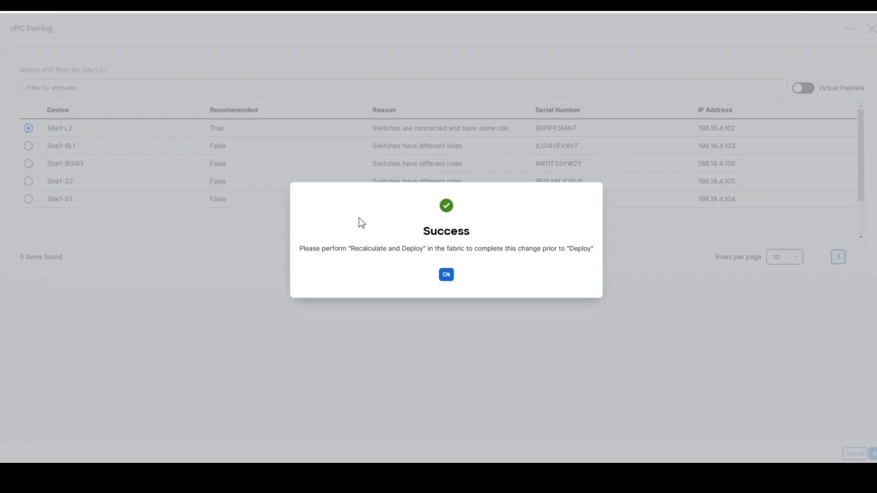
pyautogui.click(448, 275)
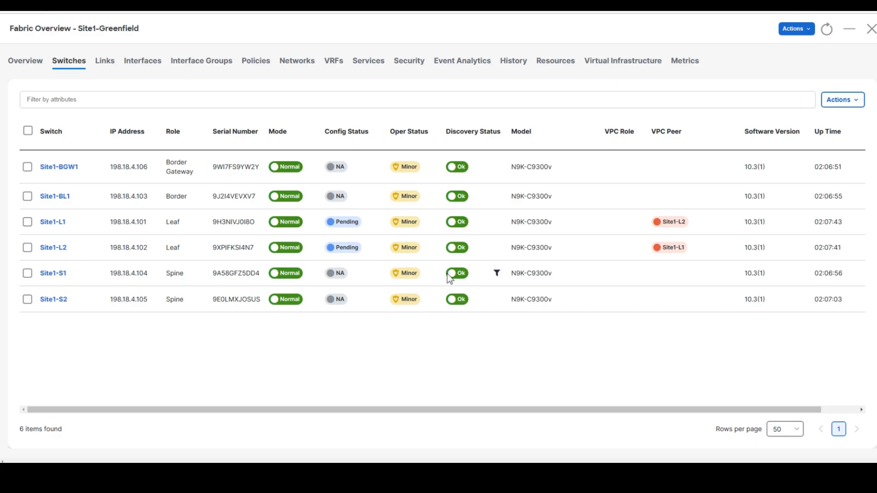
pyautogui.click(200, 12)
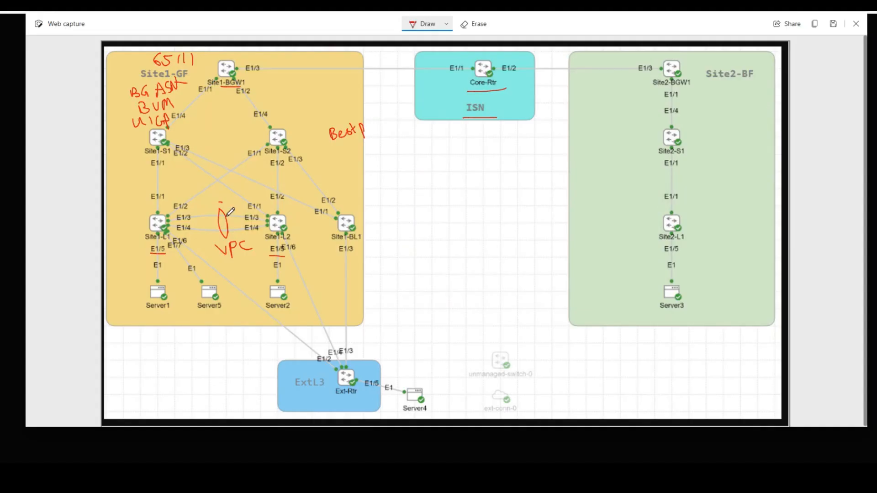
# - Return to the Site1-Greenfield switch list tab with Ctrl+Tab
pyautogui.hotkey('ctrl', 'Tab')
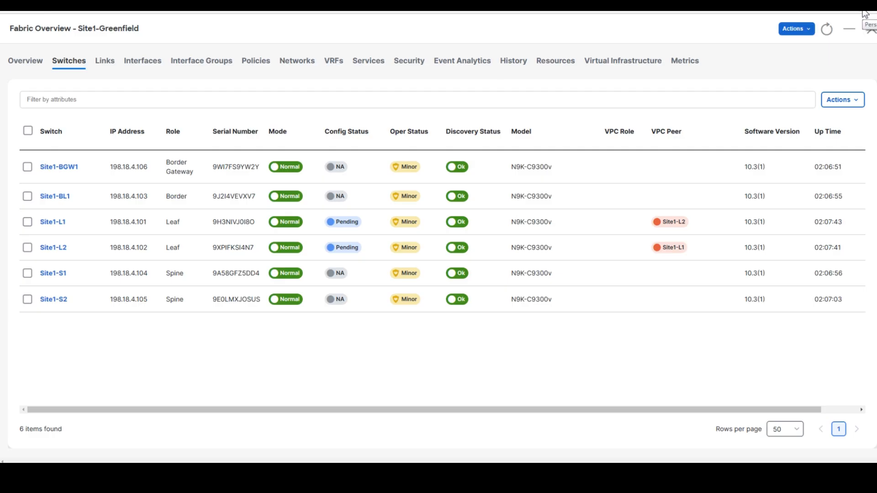
# - Recalculate and deploy the Site1-Greenfield configuration to all six switches, then close the results
pyautogui.click(797, 29)
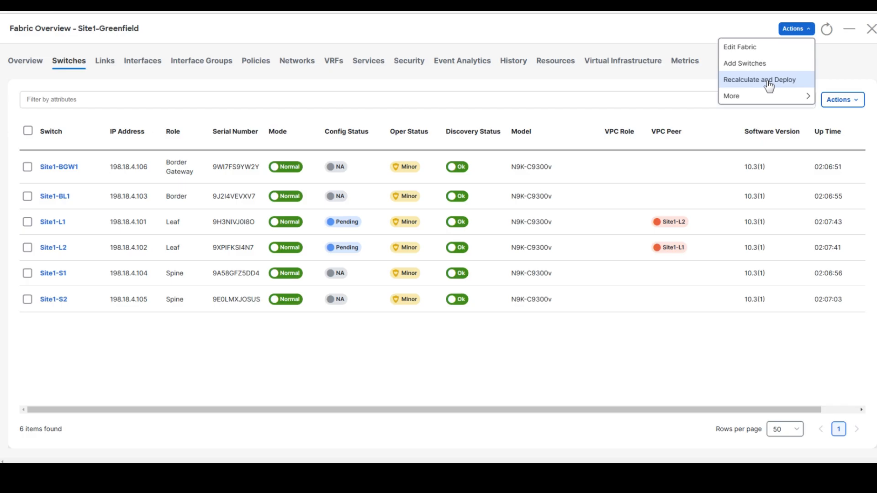
pyautogui.click(768, 81)
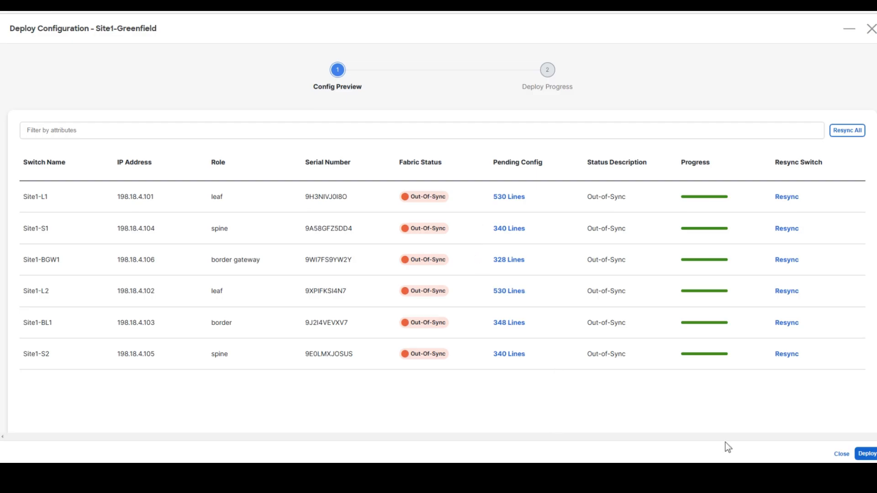
pyautogui.click(865, 454)
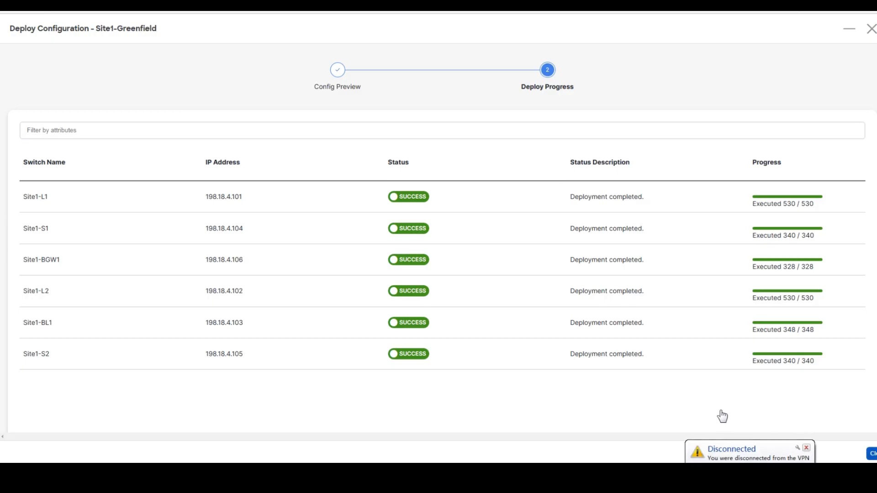
pyautogui.click(871, 453)
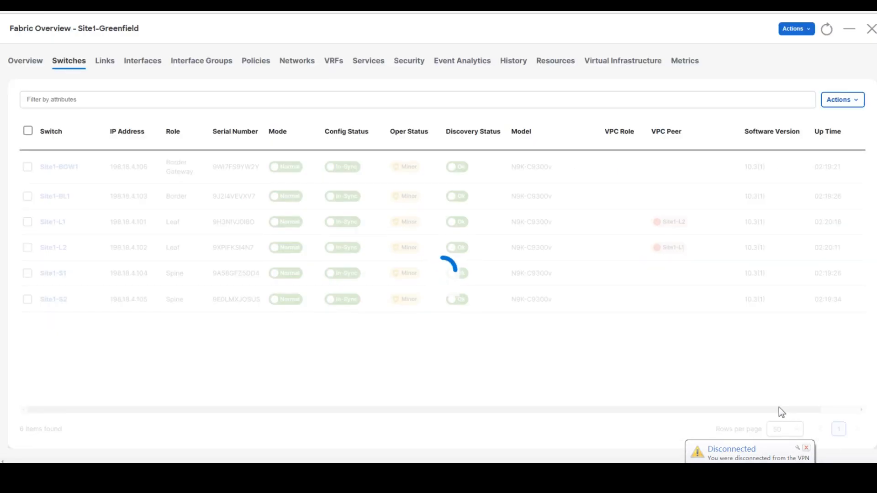
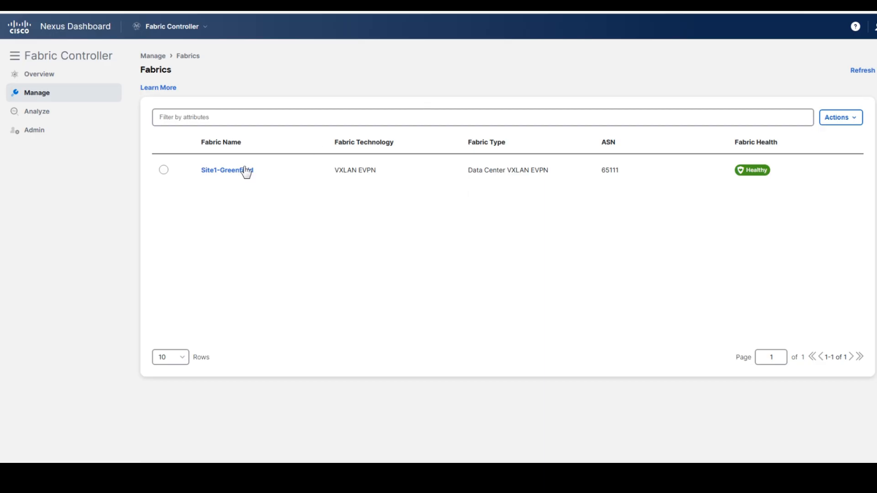
# - Open the Site1-Greenfield fabric overview and show its empty VRFs list
pyautogui.click(225, 171)
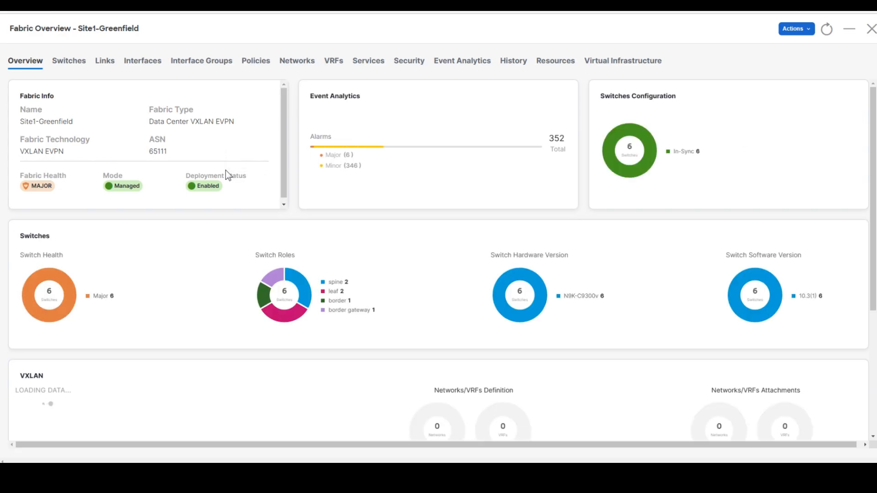
pyautogui.click(333, 67)
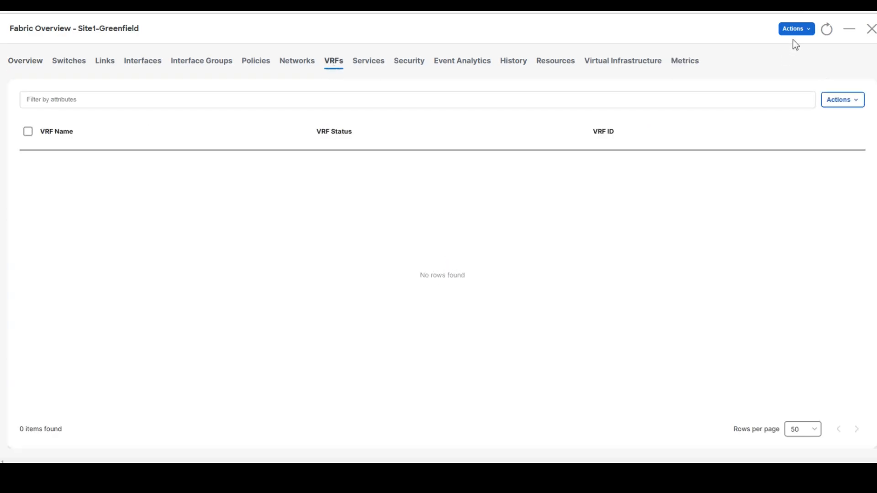
# - Start a new VRF named bluevrf with default VRF ID 50000 and a proposed VLAN
pyautogui.click(843, 100)
pyautogui.click(841, 122)
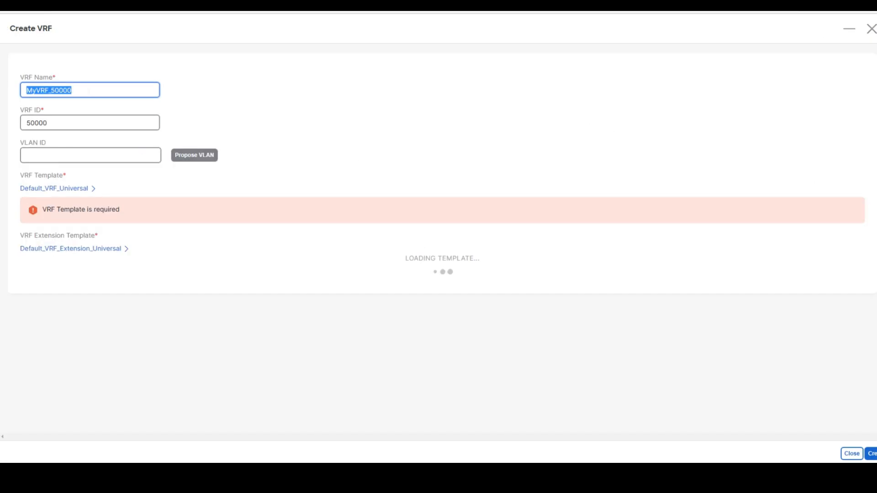
pyautogui.write('bluevrf')
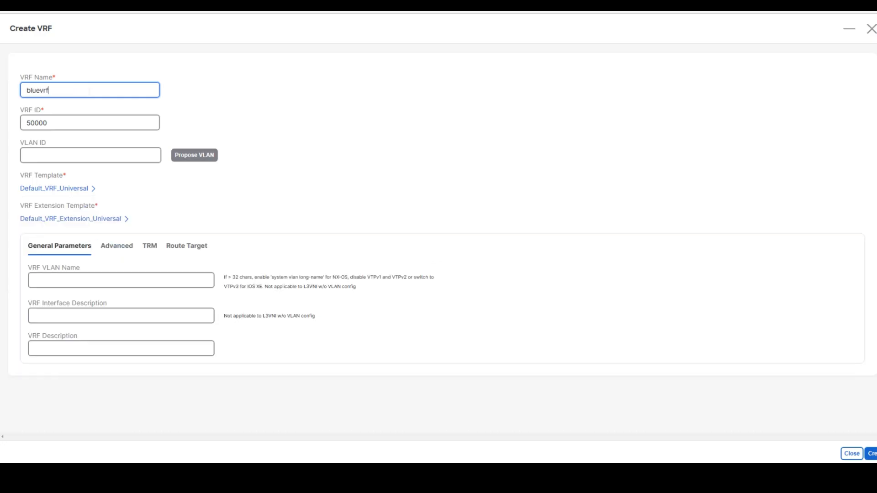
pyautogui.press('Tab')
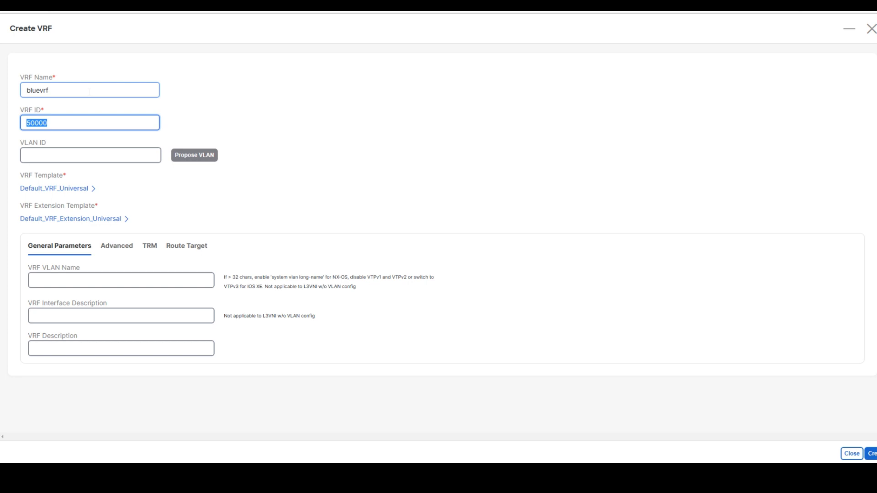
pyautogui.click(66, 164)
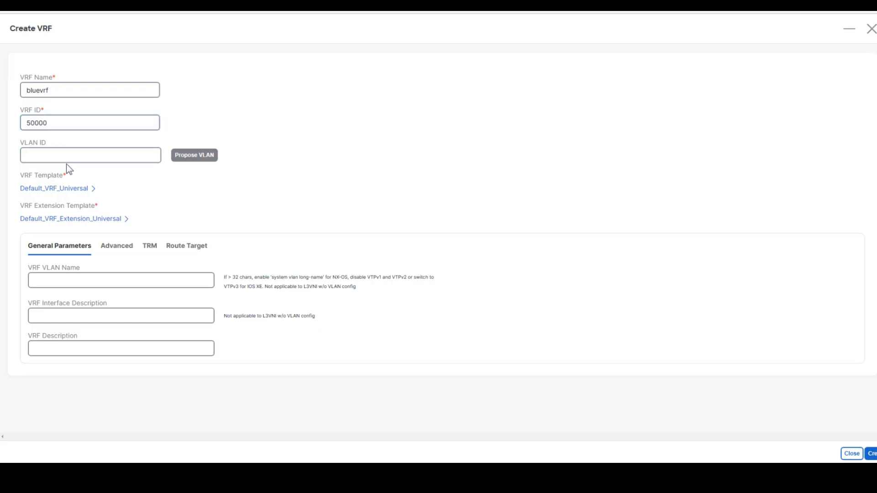
pyautogui.click(204, 159)
# - Set the VLAN name, interface description and VRF description to bluevrf, then create the VRF
pyautogui.click(85, 279)
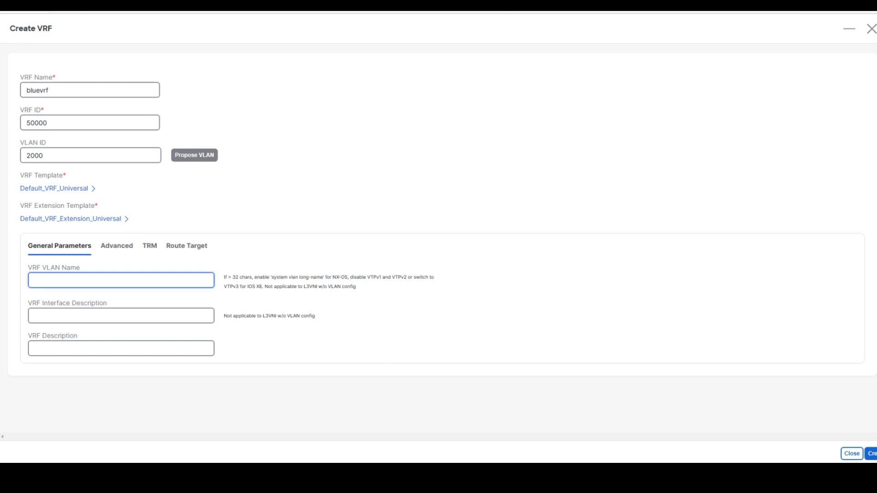
pyautogui.write('bluevrf')
pyautogui.press('Tab')
pyautogui.hotkey('shift', 'Tab')
pyautogui.hotkey('ctrl', 'c')
pyautogui.press('Tab')
pyautogui.hotkey('ctrl', 'v')
pyautogui.press('Tab')
pyautogui.hotkey('ctrl', 'v')
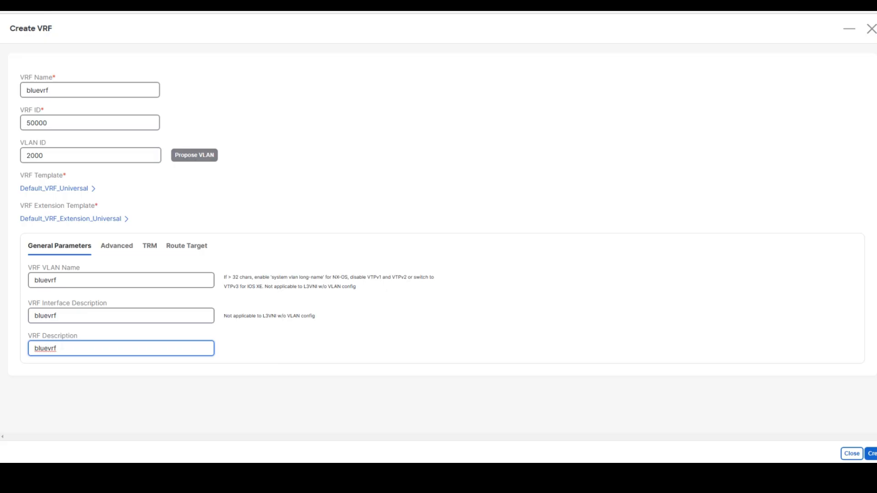
pyautogui.click(872, 454)
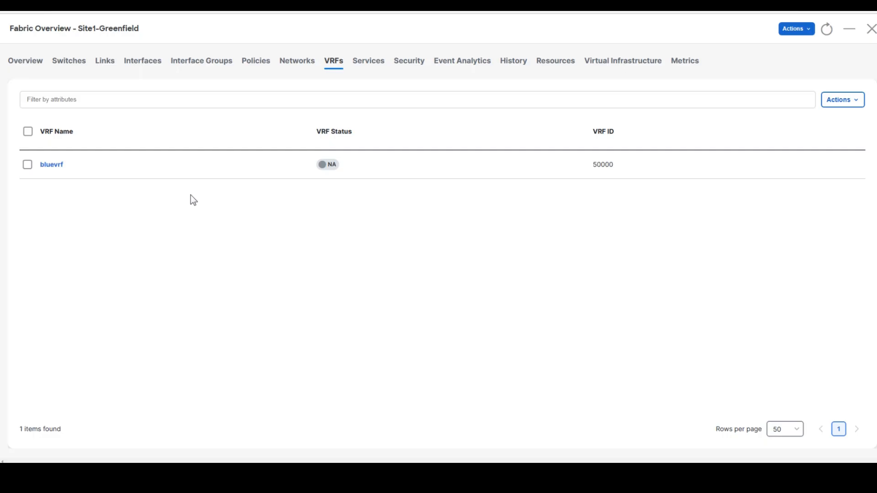
# - Show the Site1-Greenfield fabric's Networks list, which has no networks yet
pyautogui.click(295, 67)
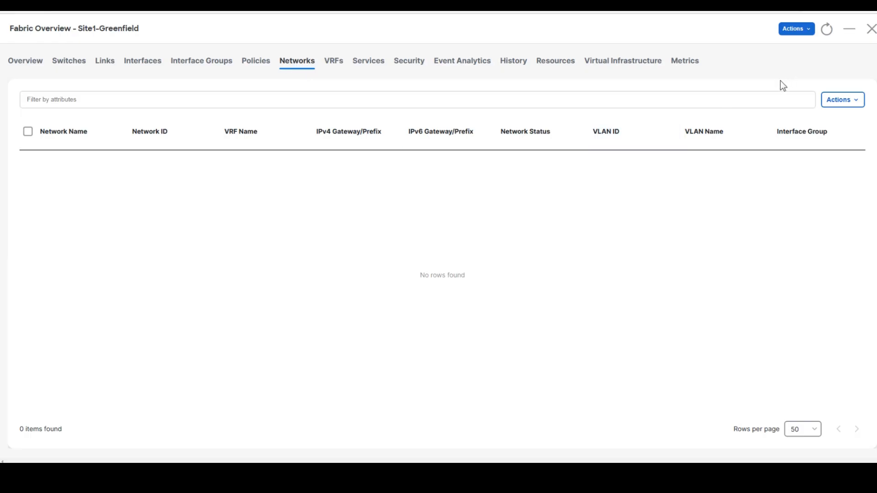
# - Start a new network named bluenet1 and have VLAN 2300 proposed for it
pyautogui.click(857, 103)
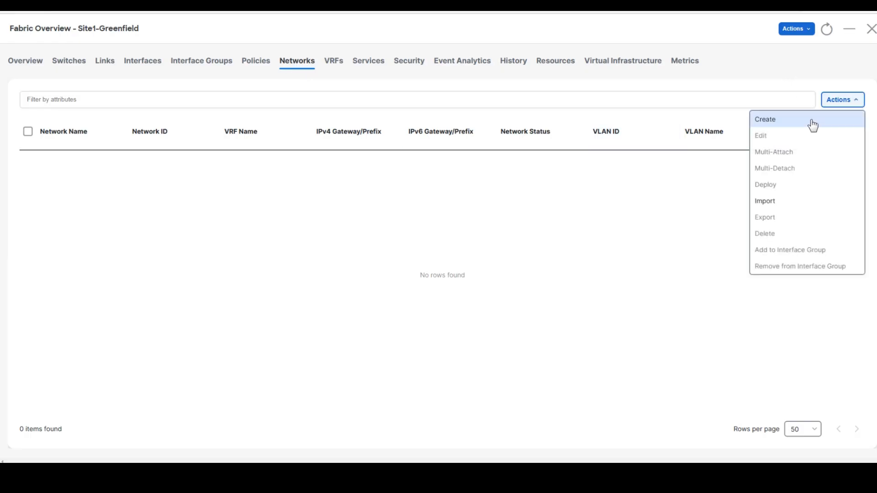
pyautogui.click(815, 120)
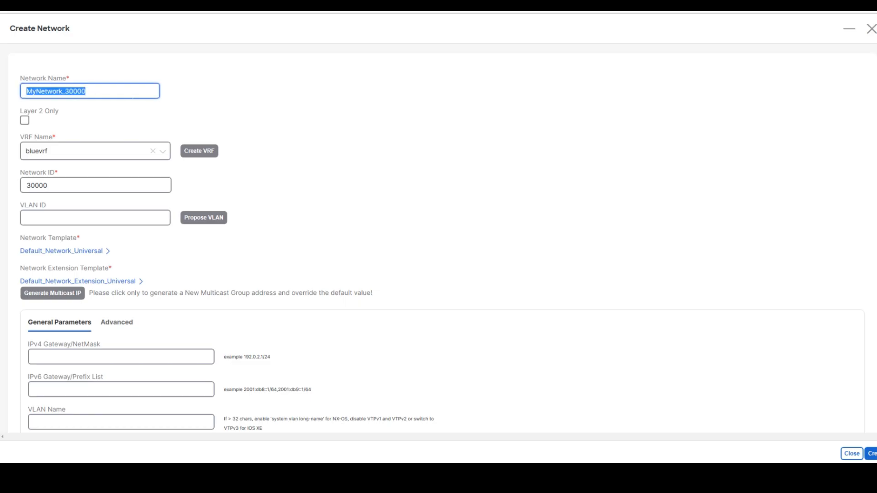
pyautogui.write('bluenet1')
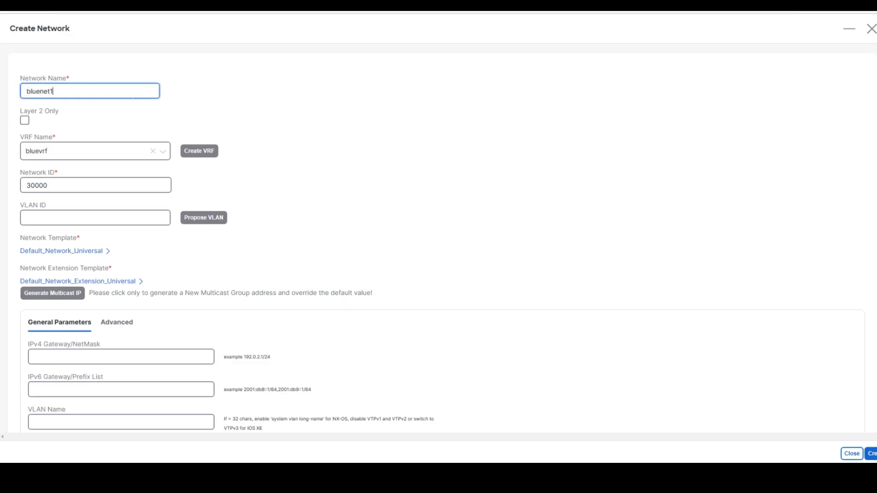
pyautogui.press('Tab')
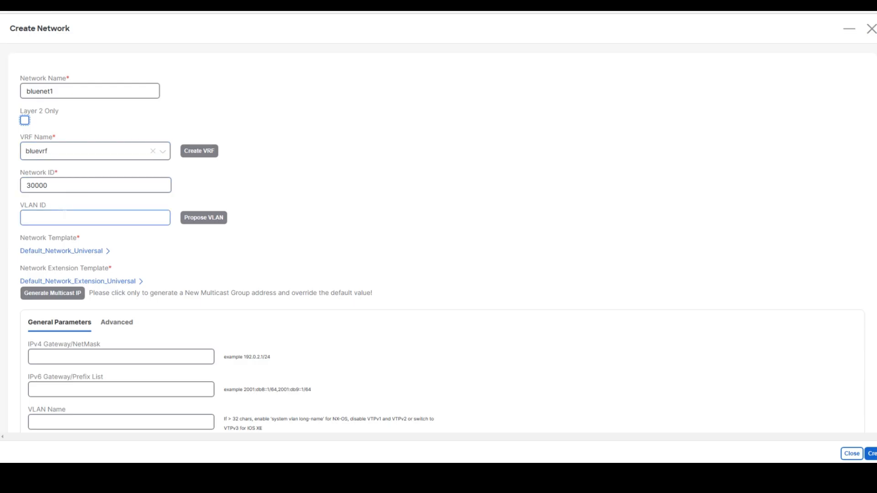
pyautogui.click(189, 221)
# - Give bluenet1 gateway 192.168.11.1/24, VLAN name and interface description bluenet1, and create it
pyautogui.scroll(-4, 301, 236)
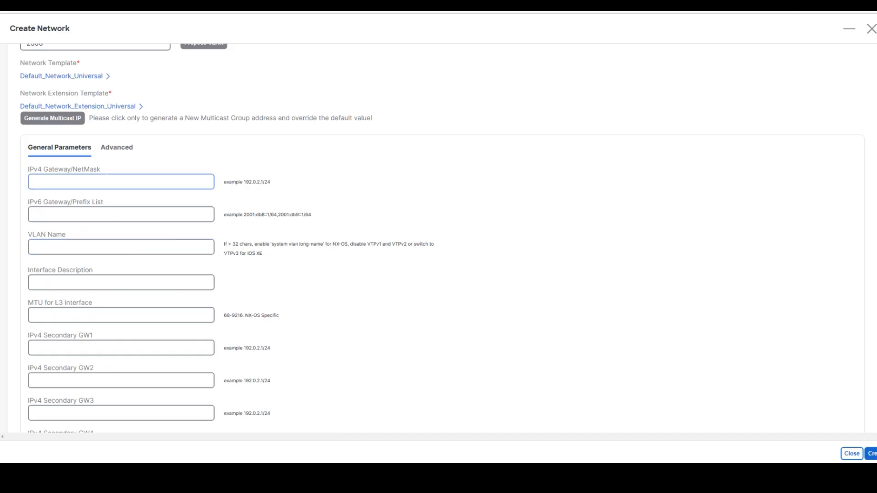
pyautogui.click(106, 176)
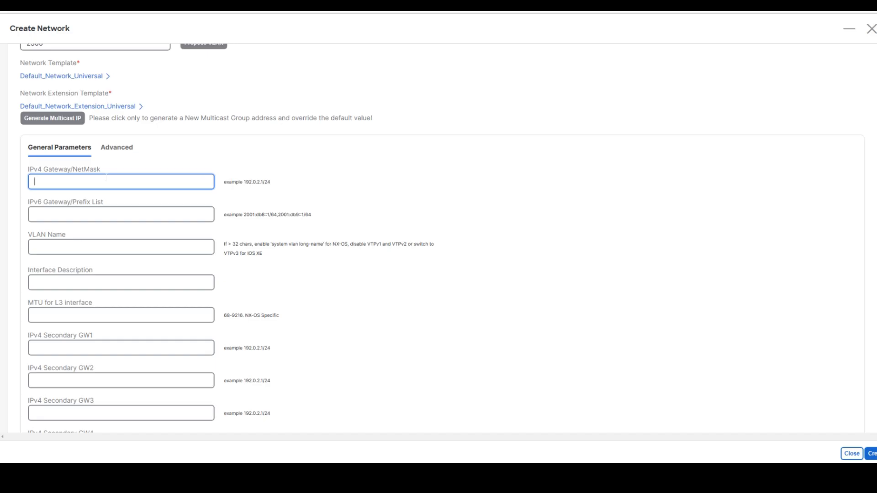
pyautogui.write('192.168.1')
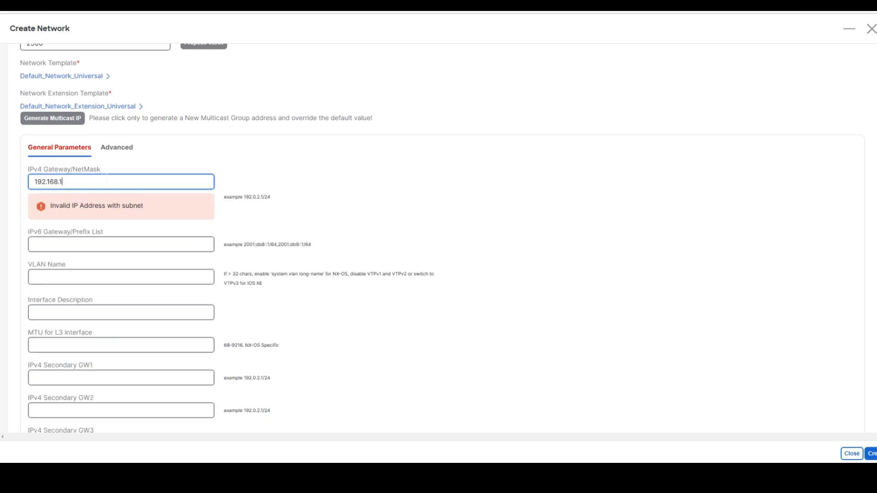
pyautogui.write('1.1/24')
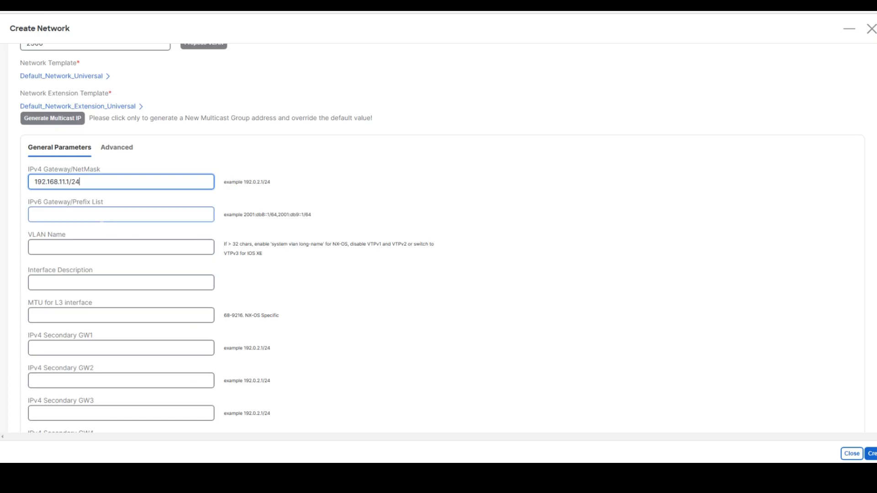
pyautogui.click(102, 246)
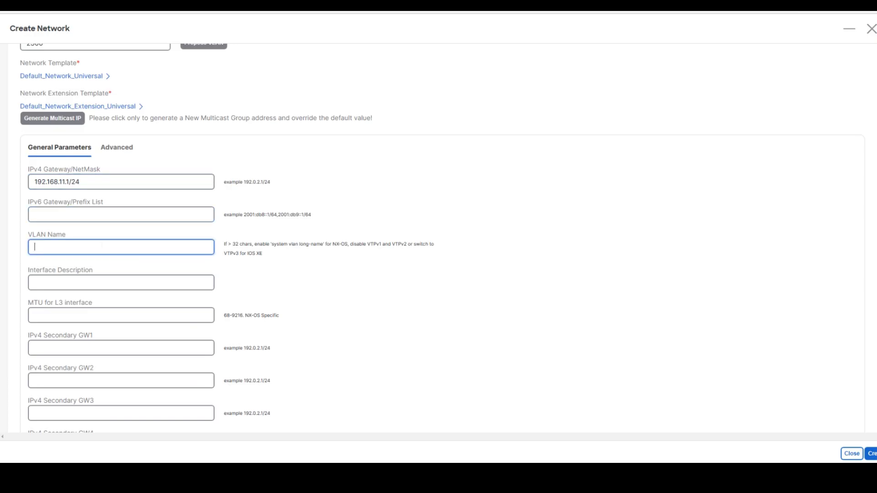
pyautogui.write('bluenet1')
pyautogui.doubleClick(101, 248)
pyautogui.click(107, 284)
pyautogui.hotkey('ctrl', 'v')
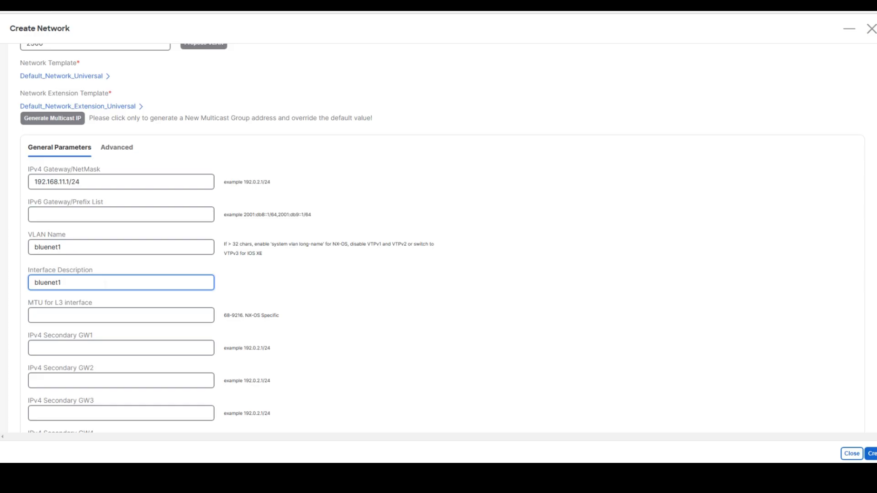
pyautogui.scroll(4, 116, 96)
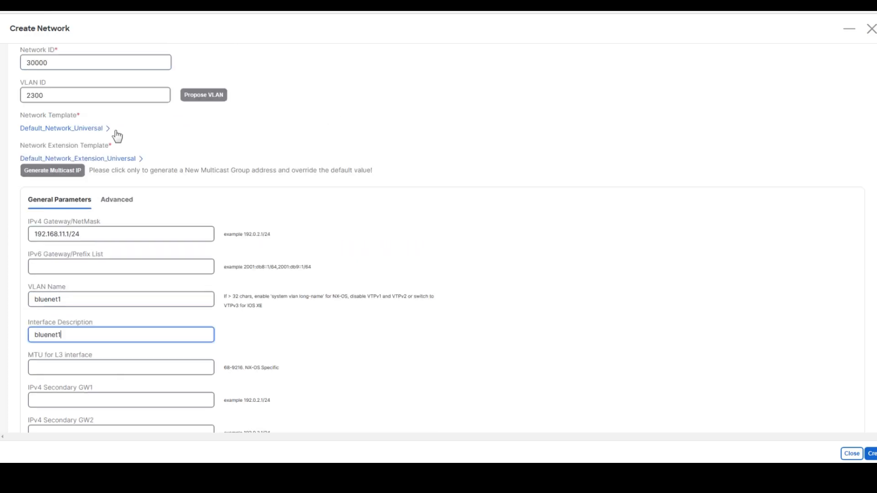
pyautogui.moveTo(57, 91); pyautogui.dragTo(10, 87)
pyautogui.hotkey('ctrl', 'v')
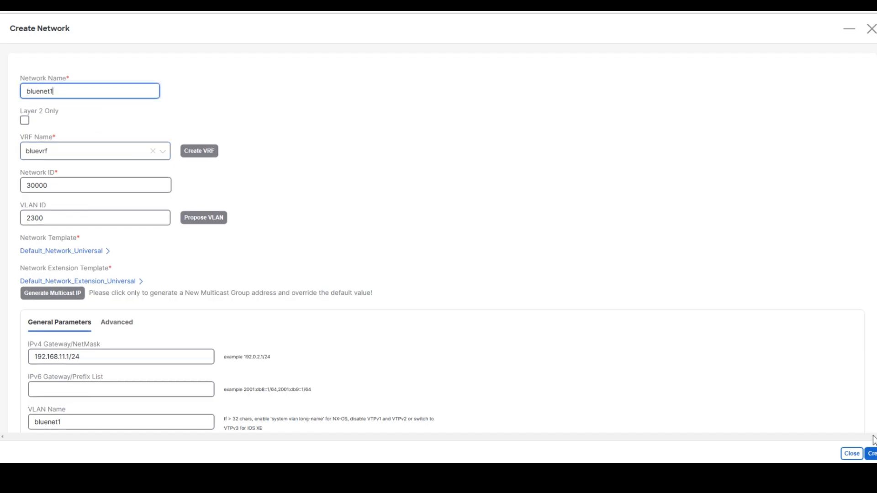
pyautogui.click(872, 454)
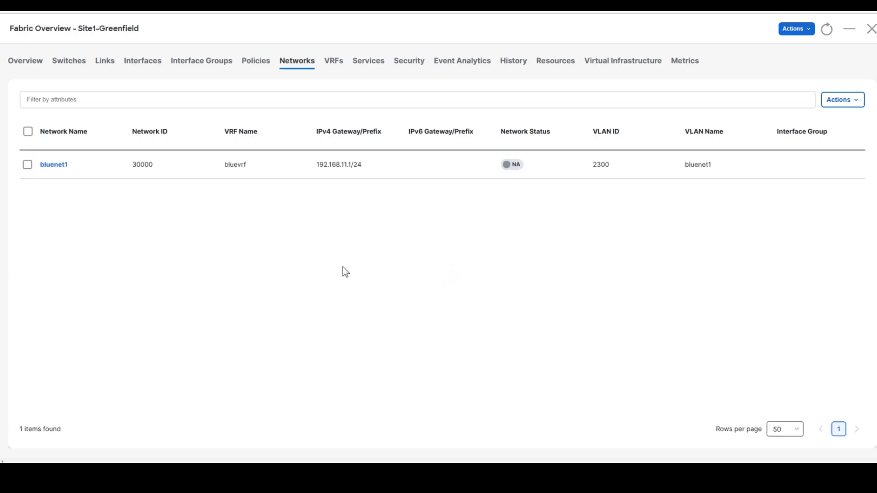
# - Start a second network named bluenet2 and have VLAN 2301 proposed for it
pyautogui.click(832, 101)
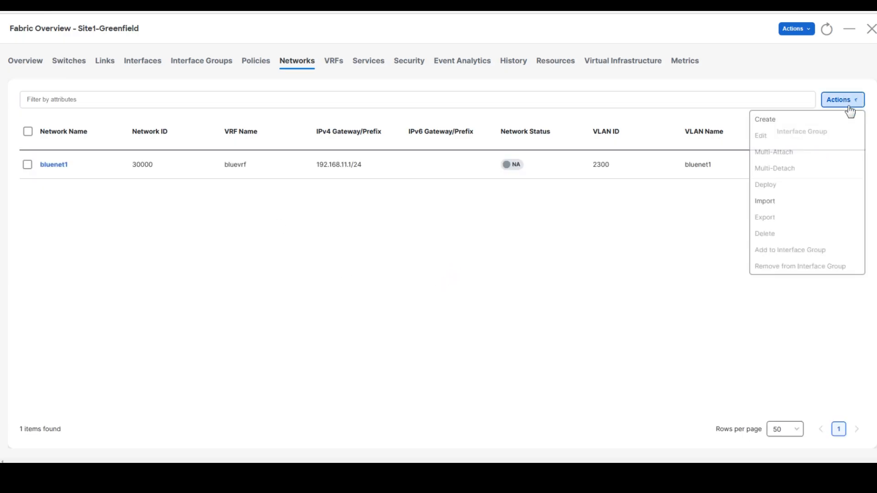
pyautogui.click(823, 121)
pyautogui.doubleClick(112, 94)
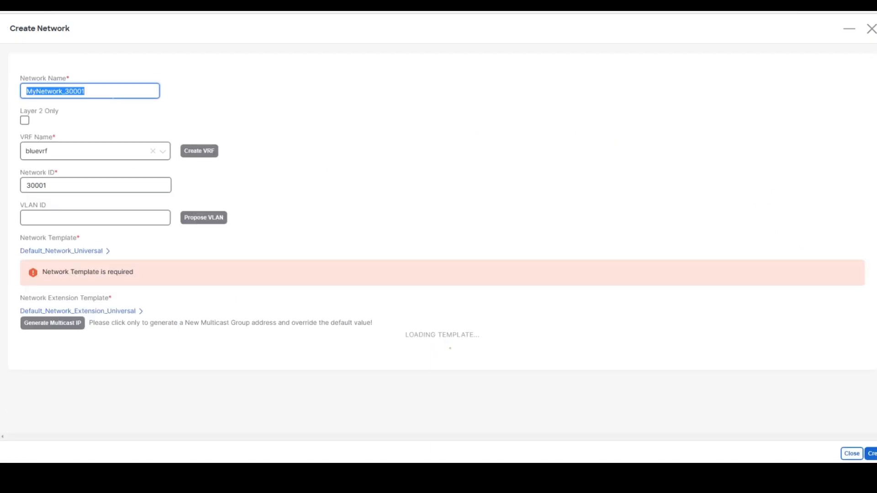
pyautogui.write('bluenet2')
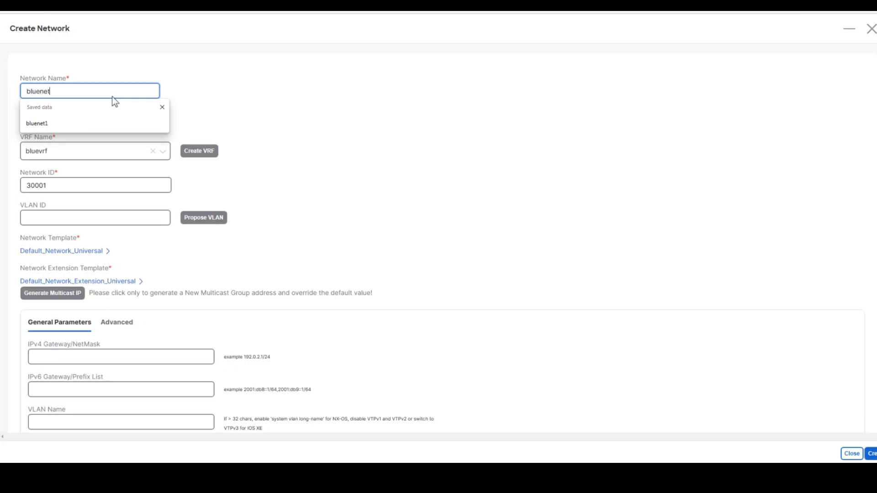
pyautogui.press('Tab')
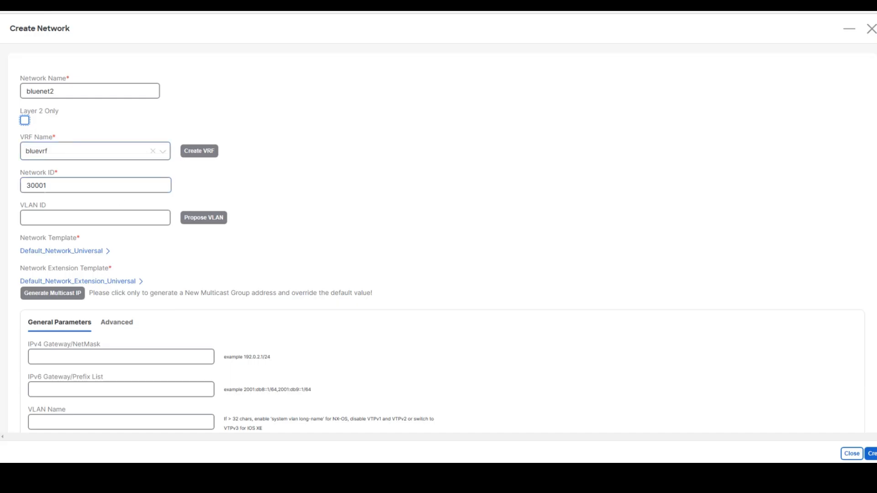
pyautogui.click(199, 220)
# - Give bluenet2 gateway 192.168.12.1/24, VLAN name and interface description bluenet2, and create it
pyautogui.scroll(-4, 233, 244)
pyautogui.click(92, 197)
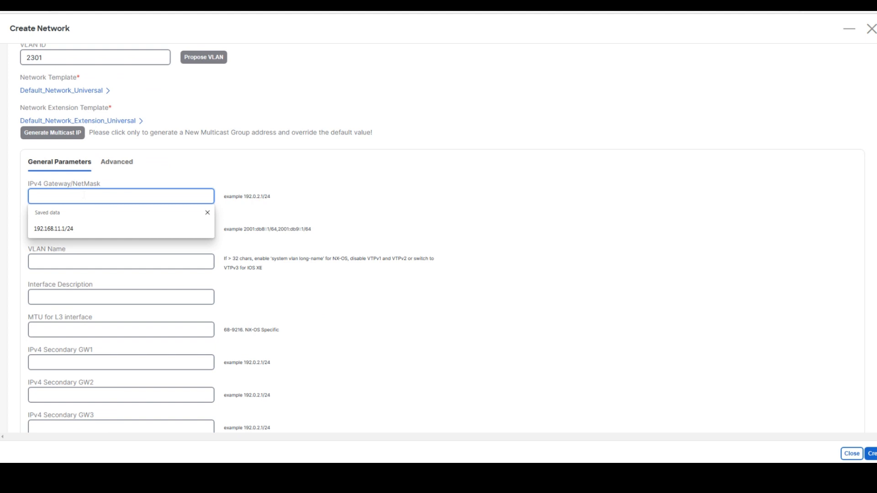
pyautogui.write('192.168.12.1/24')
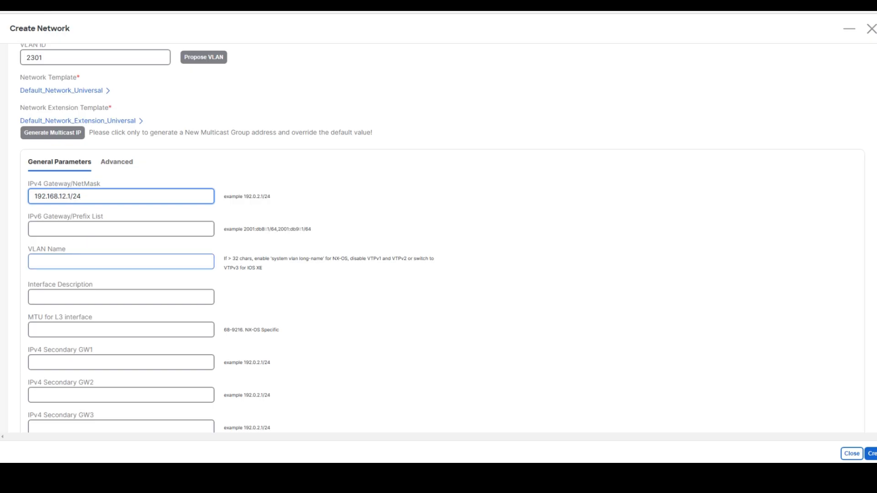
pyautogui.click(81, 262)
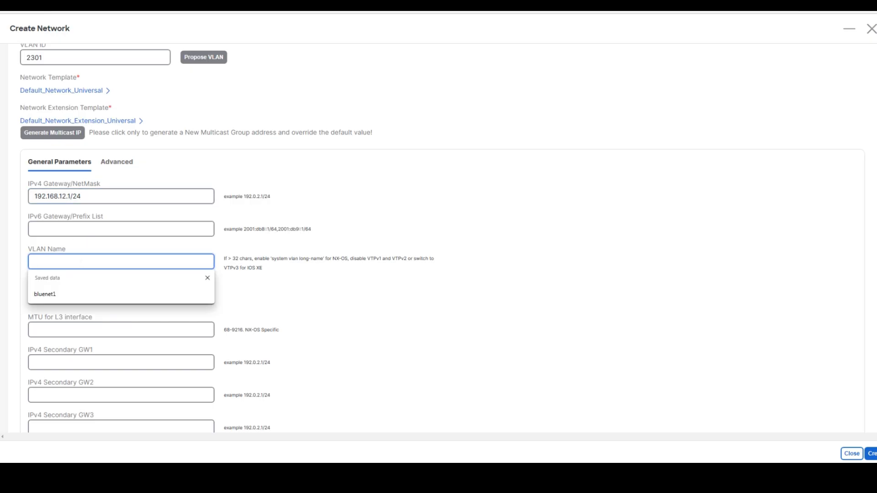
pyautogui.write('bluenet2')
pyautogui.press('Tab')
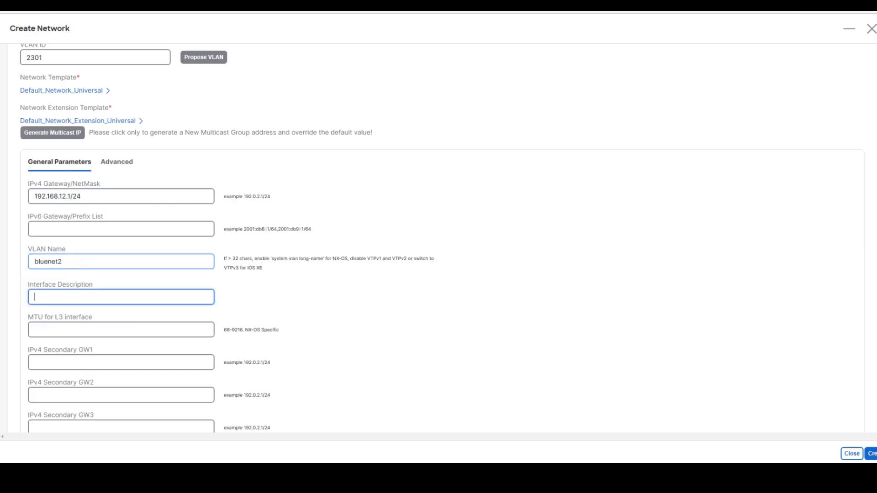
pyautogui.write('bluenet2')
pyautogui.click(382, 336)
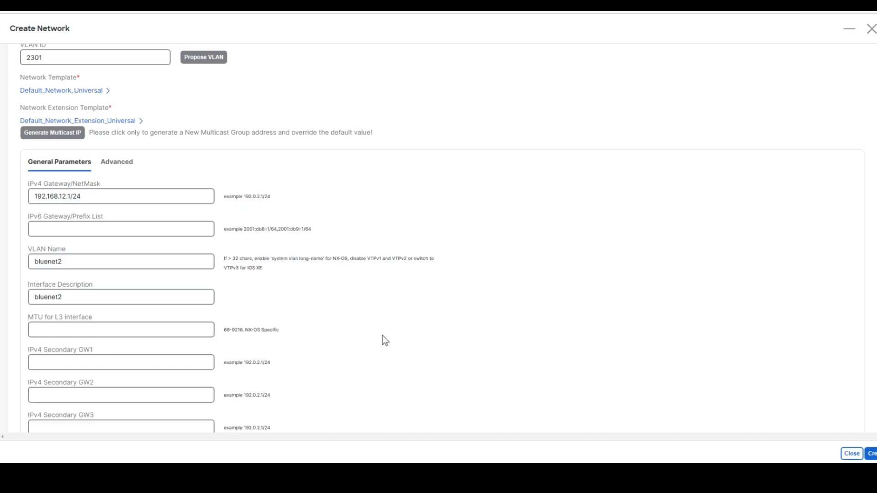
pyautogui.click(872, 455)
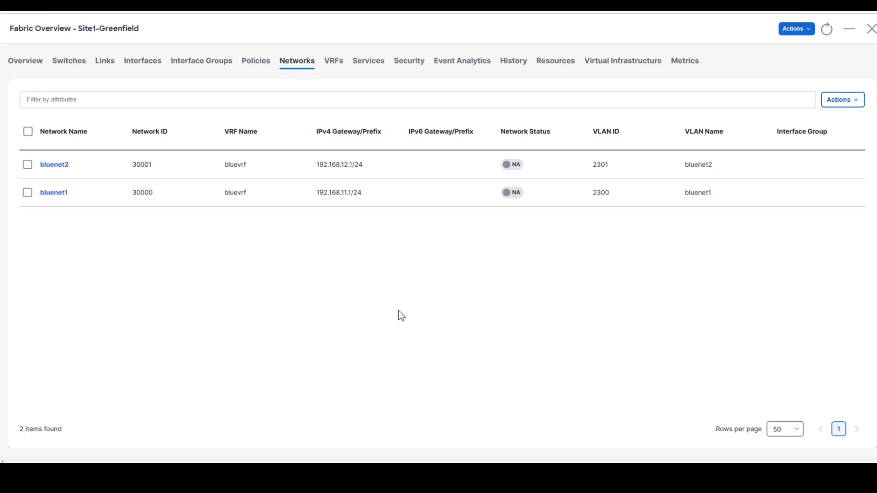
# - Leave the Networks list for the Web capture of the lab topology diagram
pyautogui.click(298, 68)
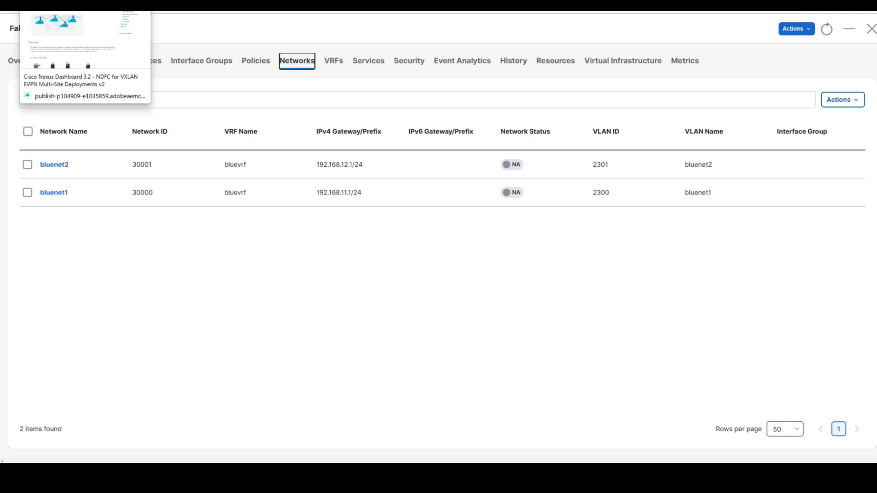
pyautogui.click(85, 45)
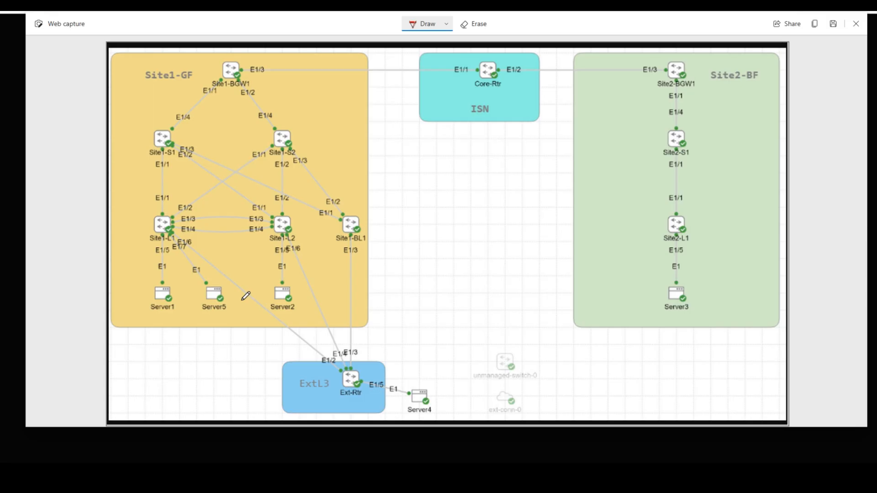
# - Underline Site1-L1, Site1-L2 and their E1/5 port labels in red ink on the diagram
pyautogui.moveTo(157, 244); pyautogui.dragTo(181, 245)
pyautogui.moveTo(283, 241); pyautogui.dragTo(311, 239)
pyautogui.moveTo(157, 256); pyautogui.dragTo(169, 258)
pyautogui.moveTo(282, 259); pyautogui.dragTo(293, 261)
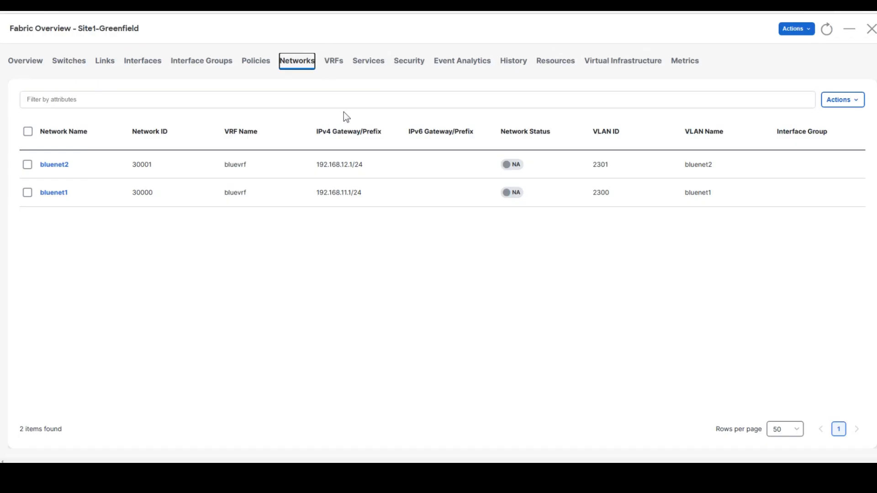
# - Open the bluenet1 network overview at its Network Attachments list
pyautogui.click(311, 99)
pyautogui.click(53, 196)
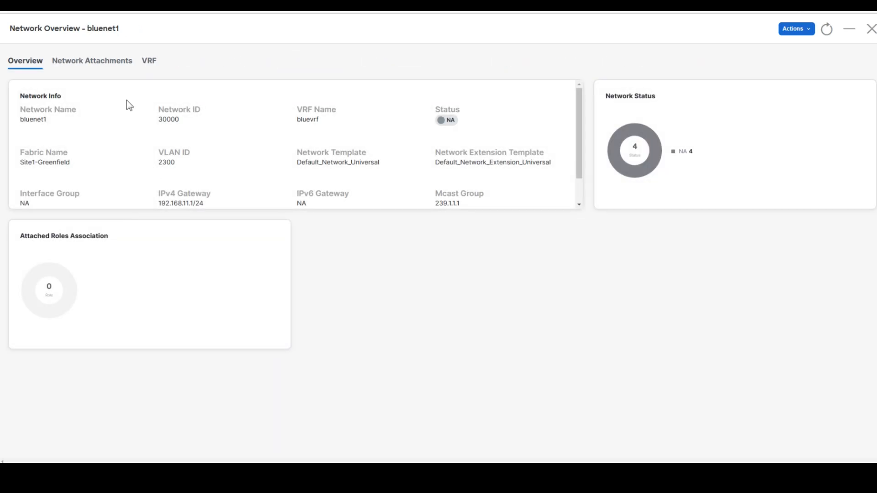
pyautogui.click(94, 67)
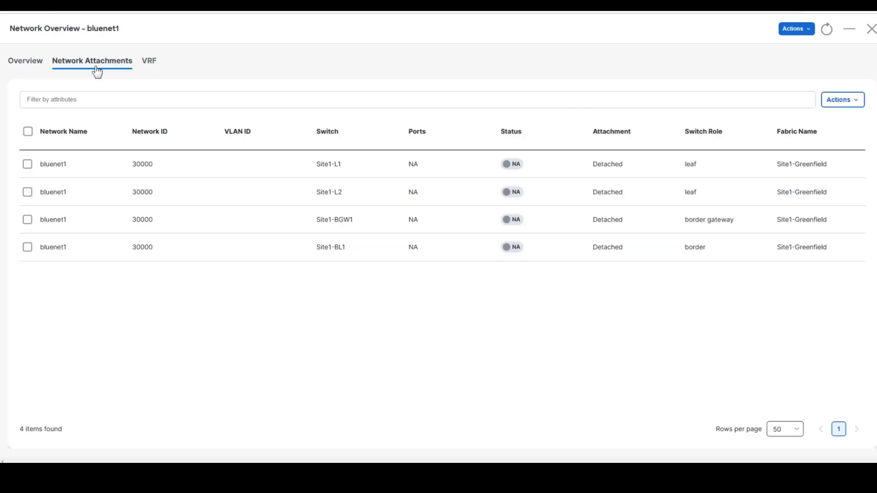
pyautogui.click(121, 92)
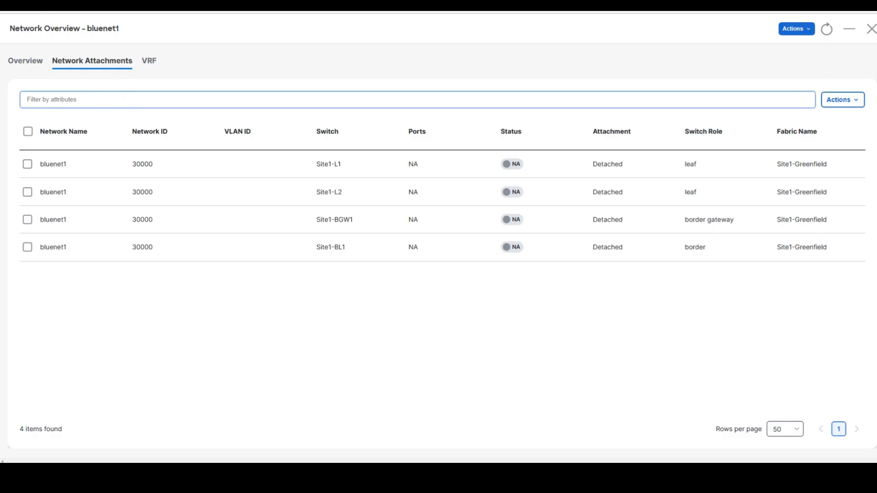
# - Attach bluenet1 to Site1-L1 and Site1-L2 on VLAN 2300 with port Ethernet1/5, and save
pyautogui.click(27, 164)
pyautogui.click(835, 110)
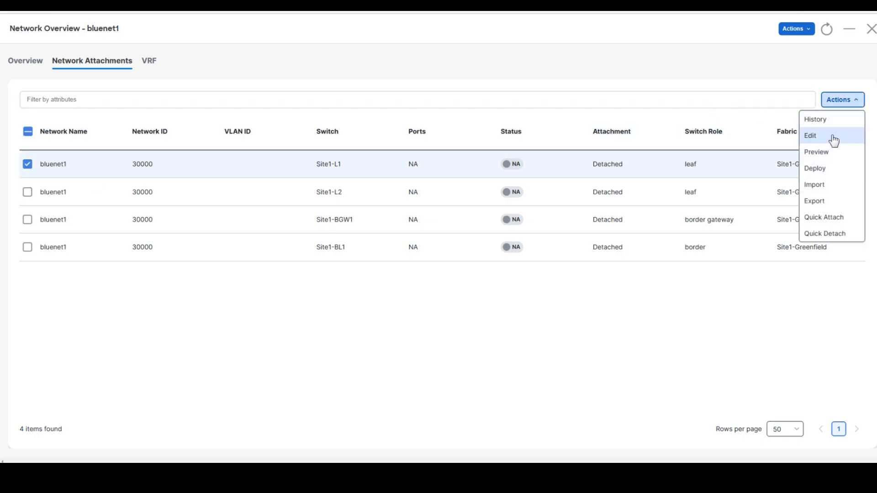
pyautogui.click(811, 136)
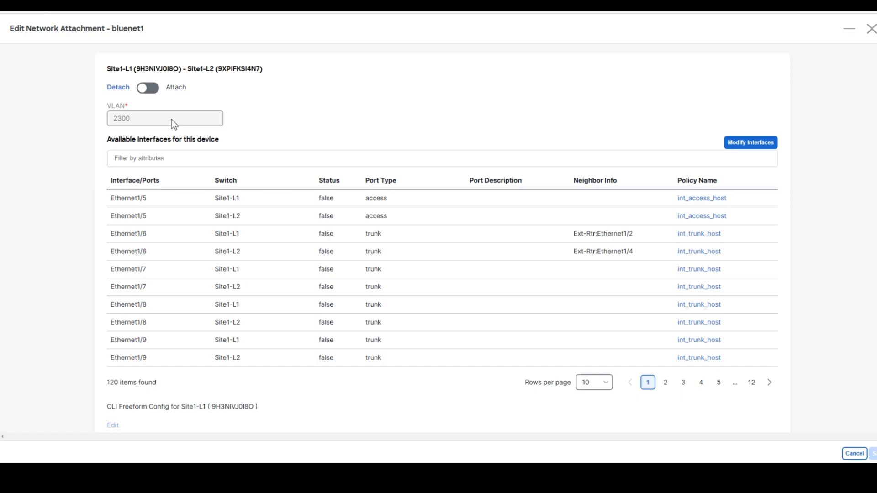
pyautogui.click(148, 89)
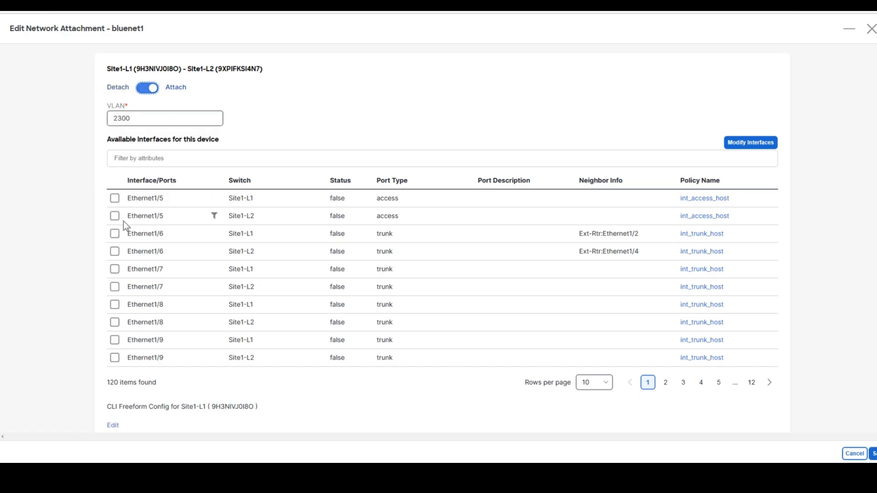
pyautogui.click(115, 198)
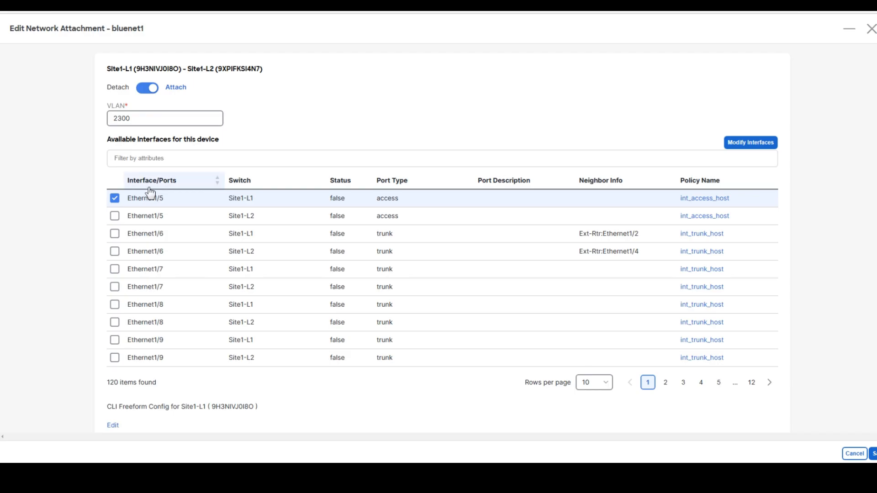
pyautogui.click(873, 454)
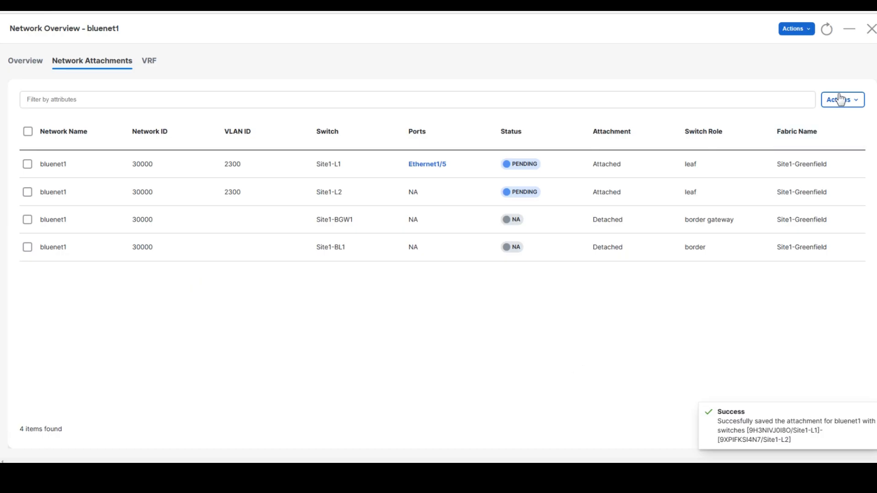
# - Close the bluenet1 overview and show bluenet2's attachments, all four Site1 switches detached
pyautogui.click(871, 31)
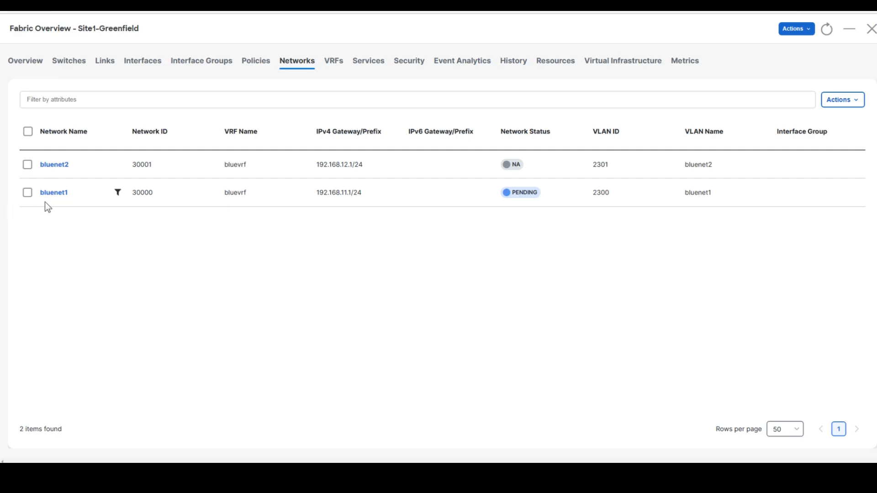
pyautogui.click(28, 166)
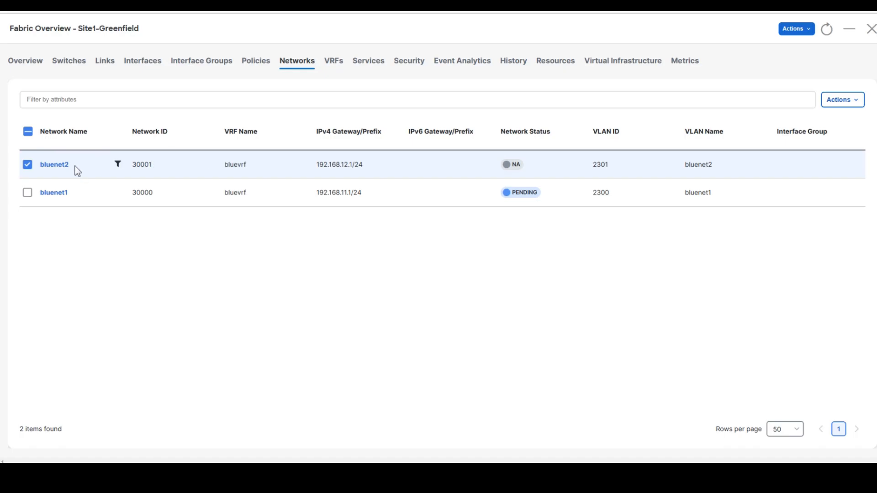
pyautogui.click(57, 167)
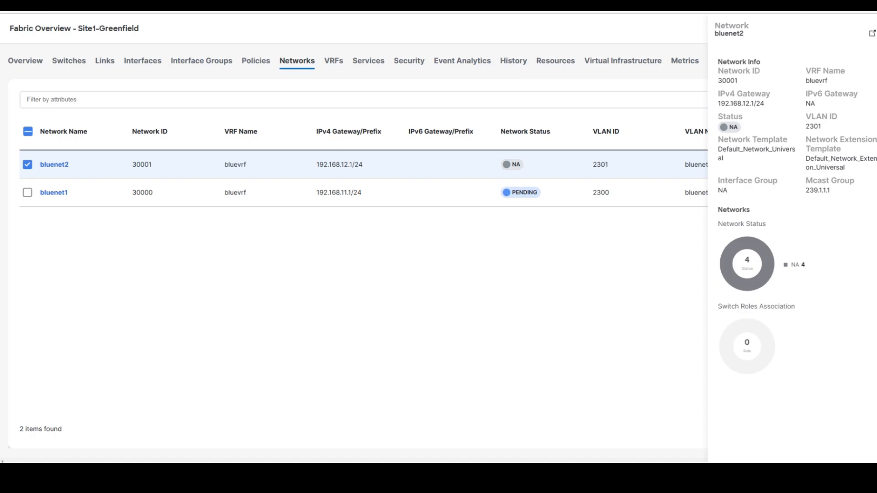
pyautogui.press('Escape')
pyautogui.click(852, 101)
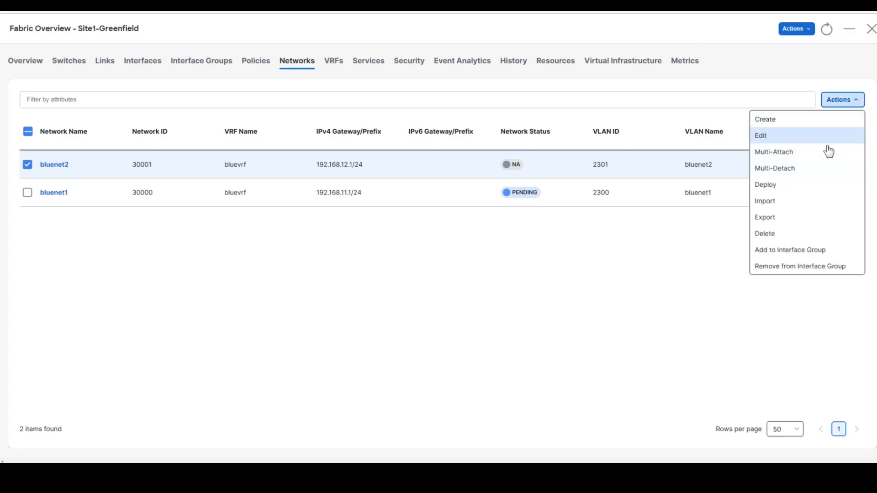
pyautogui.click(783, 138)
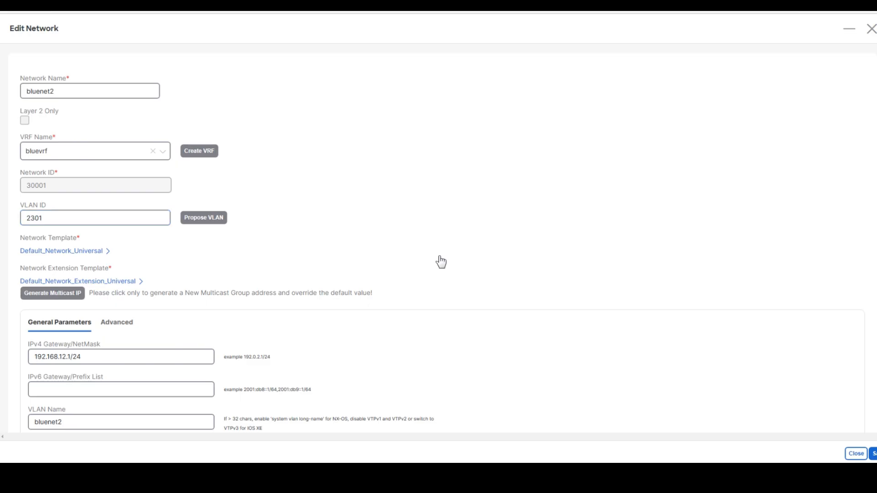
pyautogui.click(872, 30)
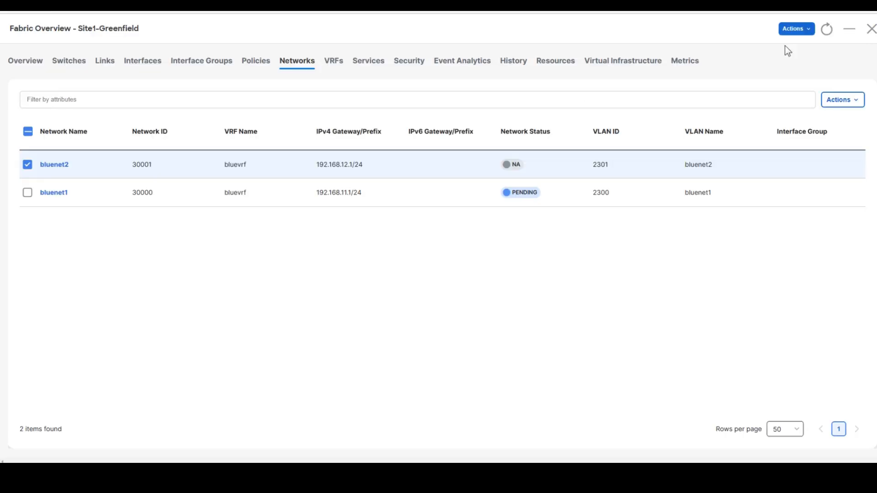
pyautogui.click(56, 169)
pyautogui.doubleClick(55, 170)
pyautogui.click(88, 65)
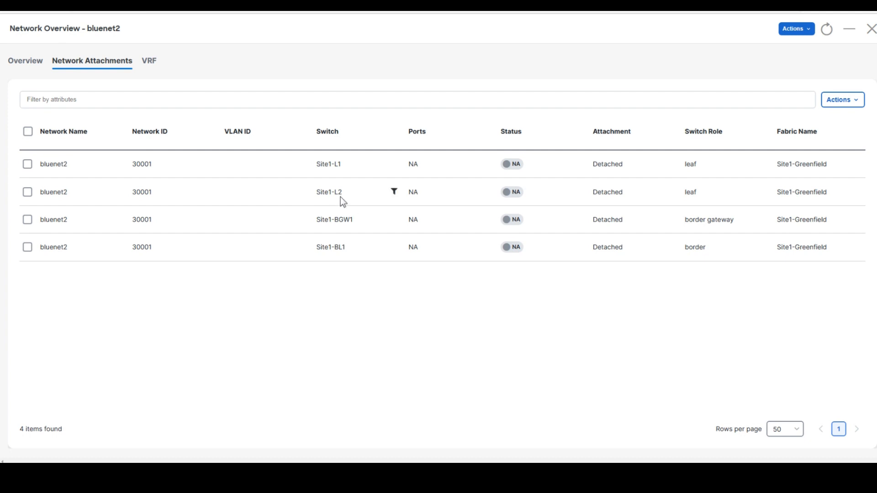
# - Attach bluenet2 to Site1-L1 and Site1-L2 on VLAN 2301 using Ethernet1/5 on Site1-L2, and save
pyautogui.click(27, 192)
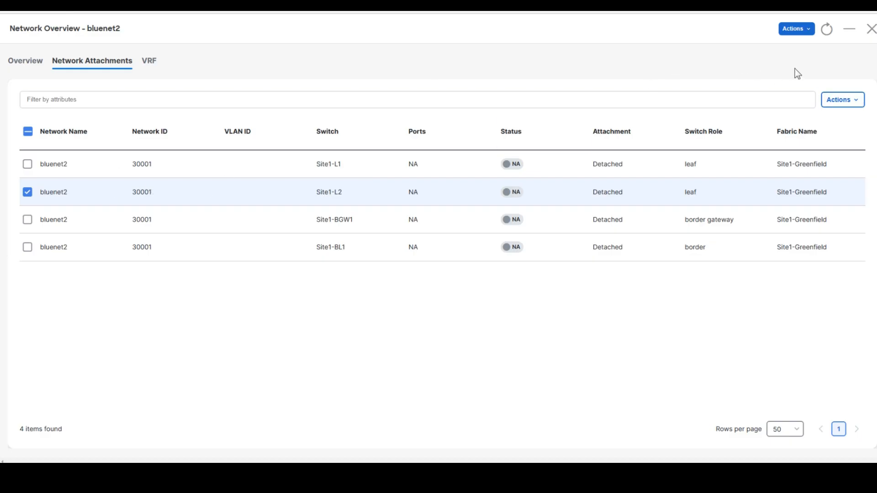
pyautogui.click(844, 103)
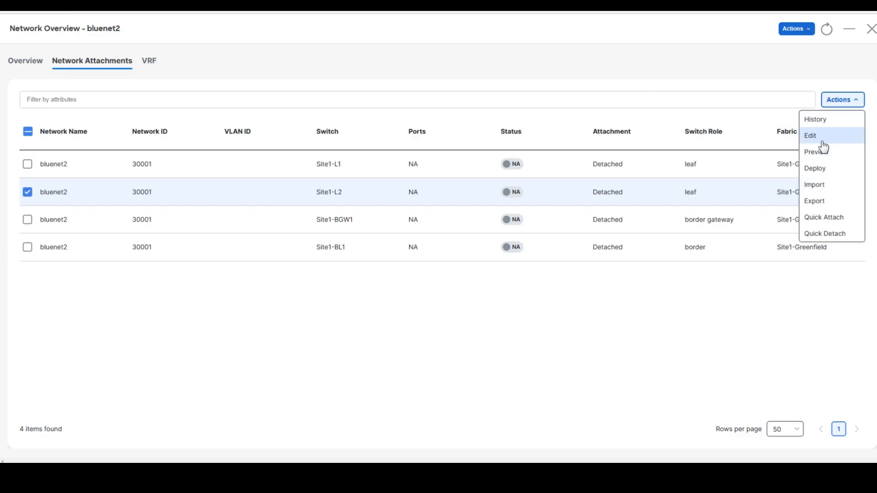
pyautogui.click(821, 143)
pyautogui.click(148, 89)
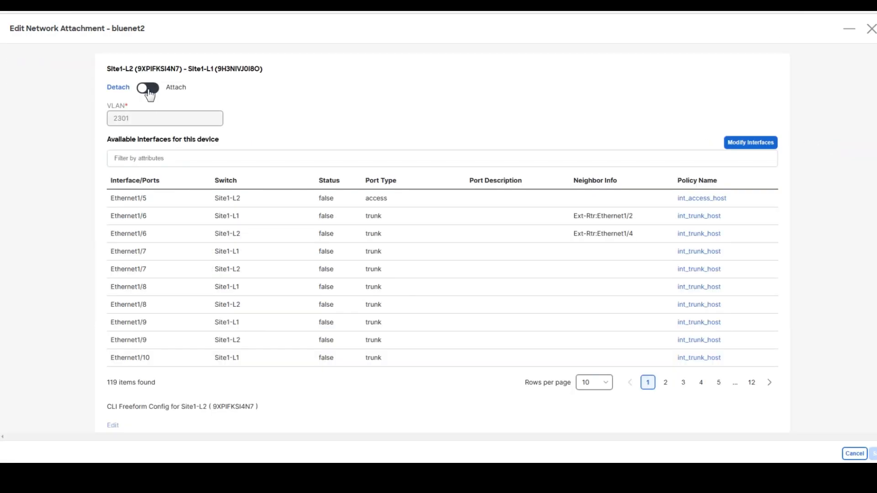
pyautogui.click(115, 198)
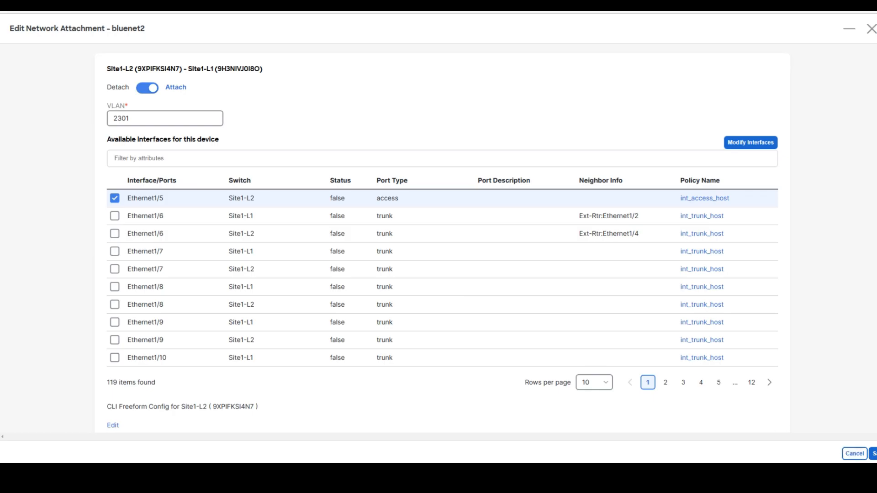
pyautogui.click(872, 455)
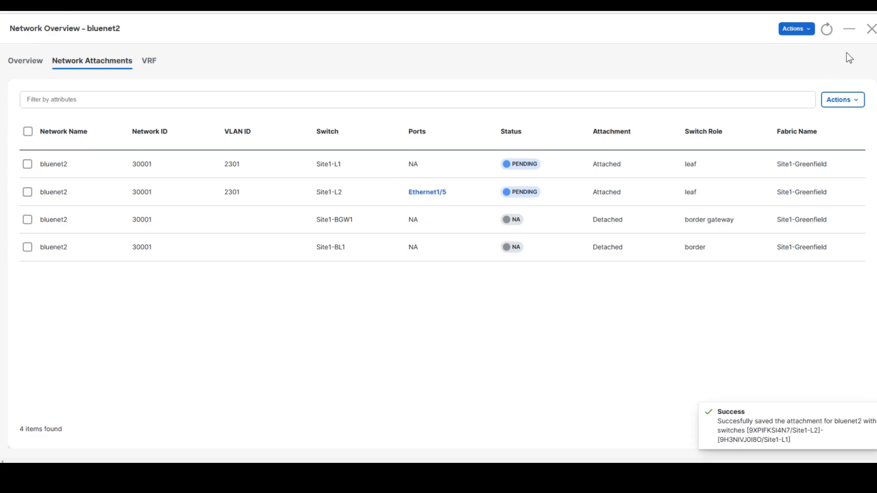
pyautogui.click(872, 30)
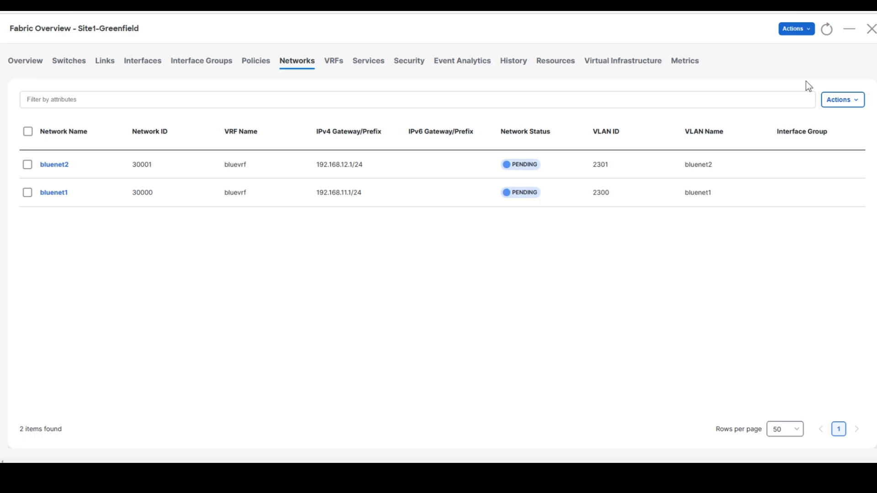
# - From the Fabrics list, run Recalculate and Deploy on the Site1-Greenfield fabric
pyautogui.click(871, 29)
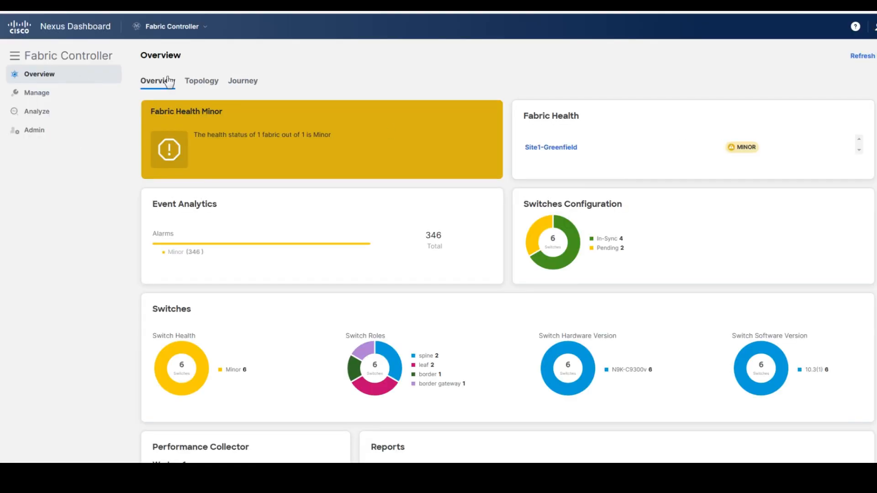
pyautogui.moveTo(46, 95)
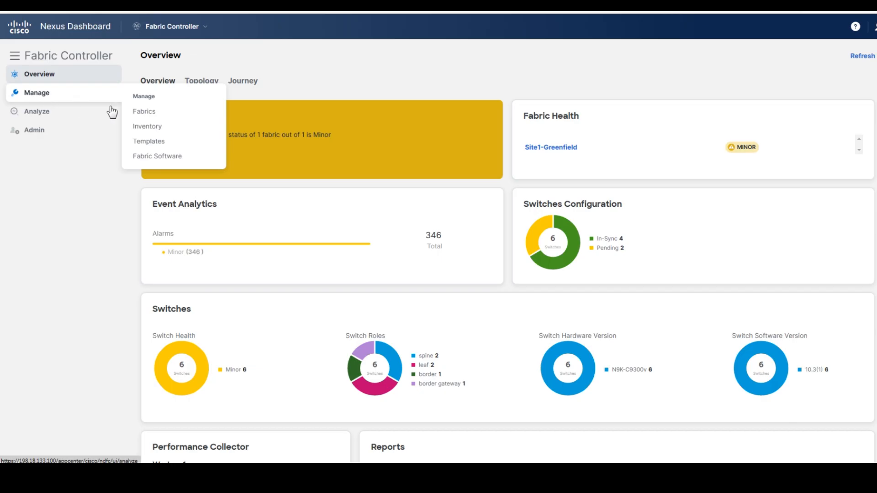
pyautogui.click(141, 113)
pyautogui.click(231, 170)
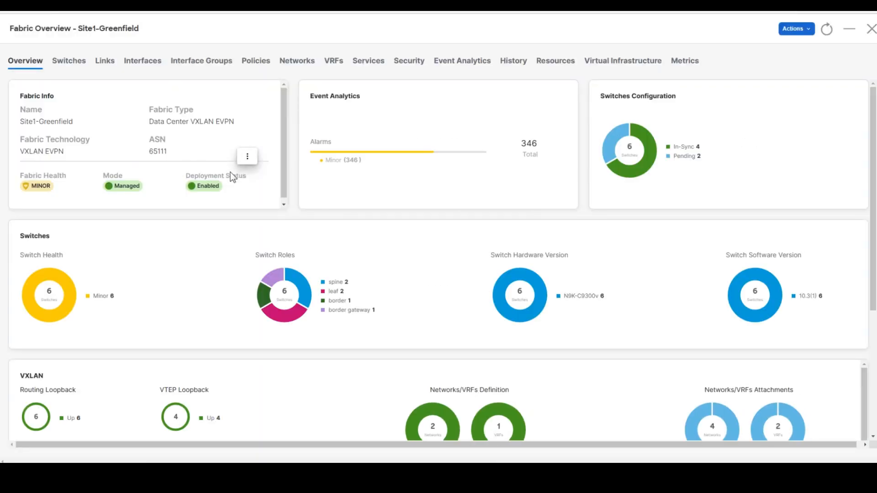
pyautogui.click(797, 35)
pyautogui.click(776, 80)
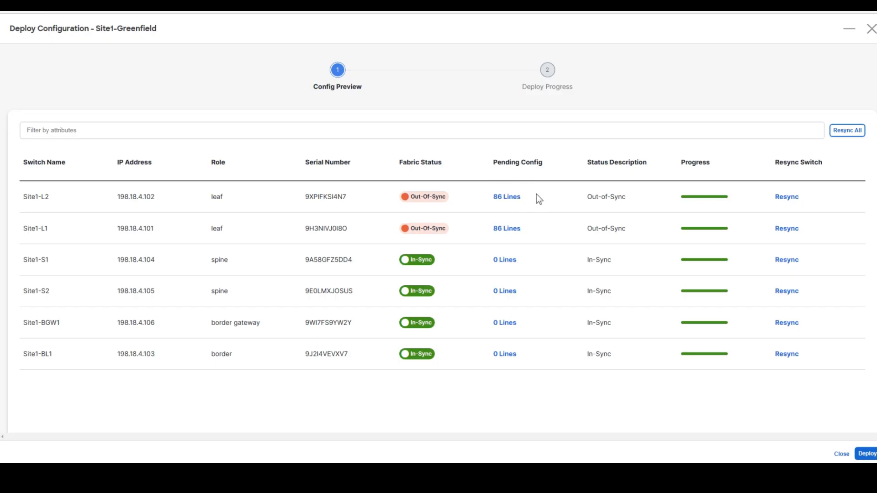
# - Review Site1-L2's 86 pending config lines, then deploy them to Site1-L1 and Site1-L2
pyautogui.click(507, 198)
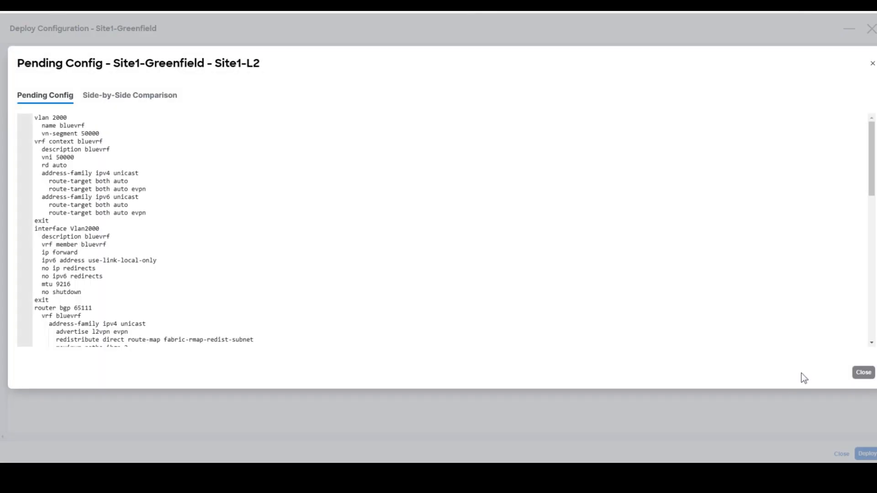
pyautogui.scroll(-10, 442, 231)
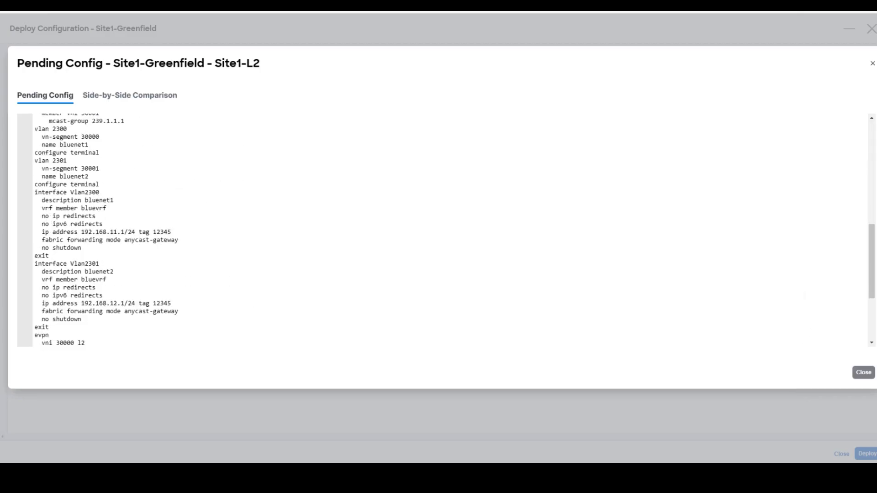
pyautogui.click(860, 375)
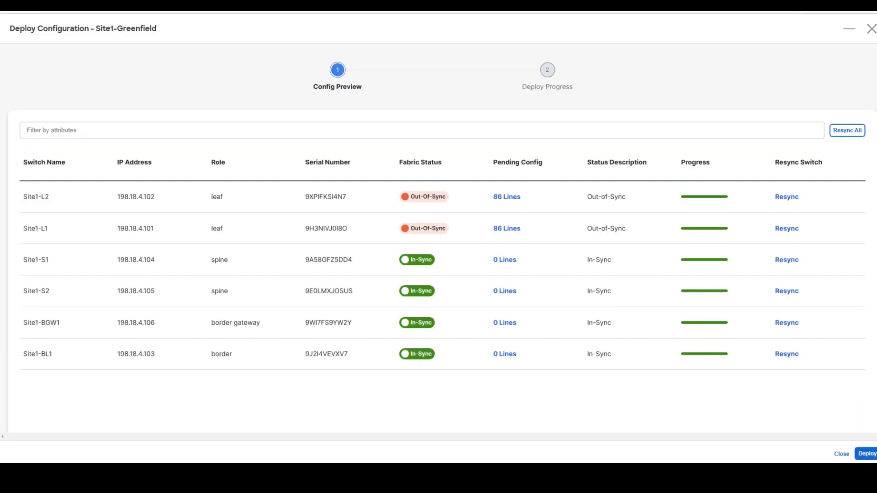
pyautogui.click(866, 454)
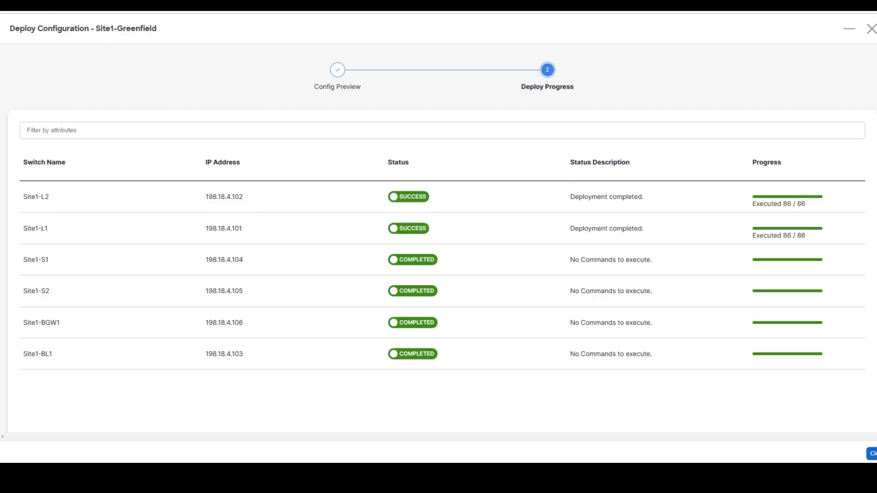
pyautogui.click(872, 453)
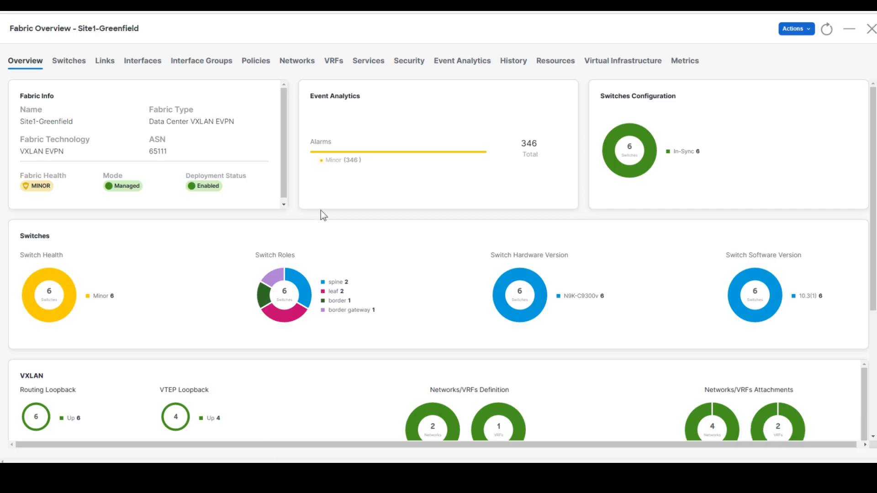
# - Show the Site1-Greenfield Networks list with bluenet1 and bluenet2 on VLANs 2300 and 2301
pyautogui.click(304, 66)
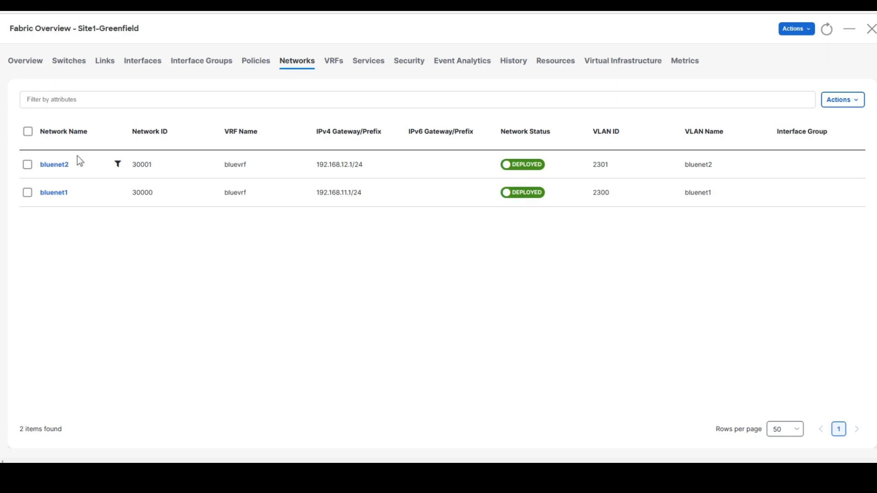
# - Check that bluevrf is deployed with VRF ID 50000, then bring MTPuTTY to the front
pyautogui.click(338, 67)
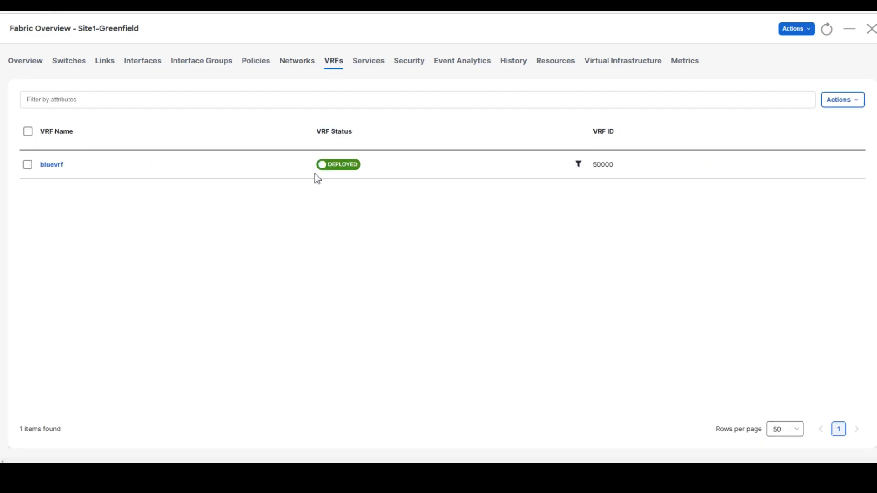
pyautogui.hotkey('alt', 'Tab')
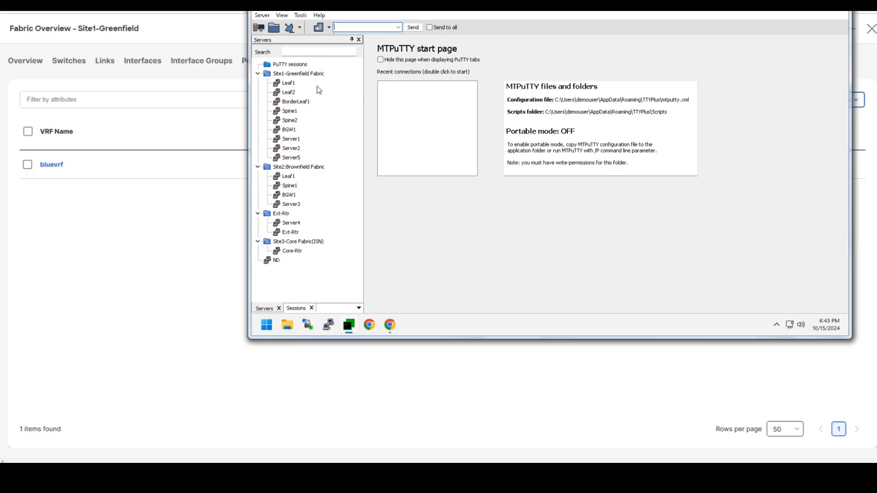
# - In a Site1-Spine1 session, run the OSPF neighbor check and 'show bgp l2vpn evpn summary'
pyautogui.doubleClick(294, 111)
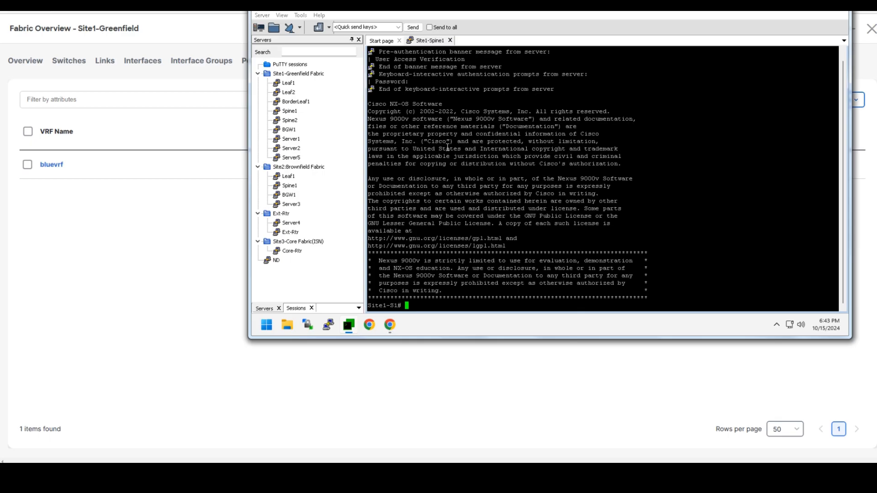
pyautogui.write('show ip')
pyautogui.write('ospf nei')
pyautogui.press('Return')
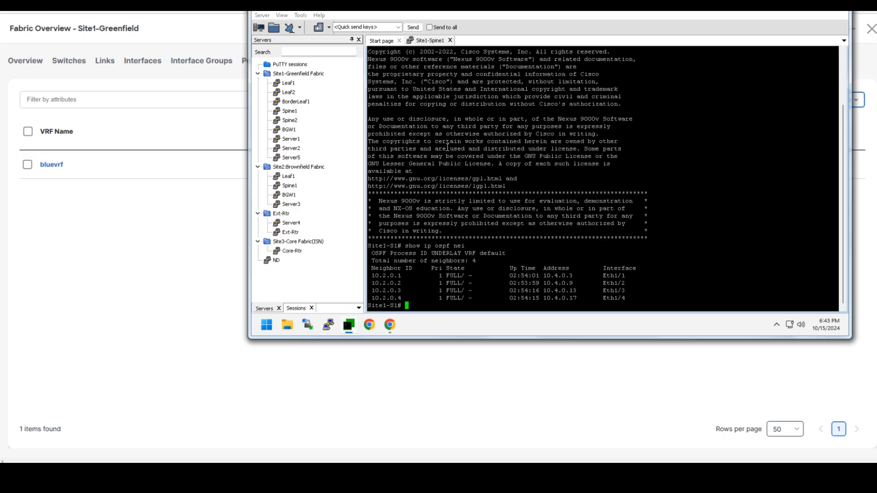
pyautogui.write('show bgp l2vpn evpn summary')
pyautogui.press('Return')
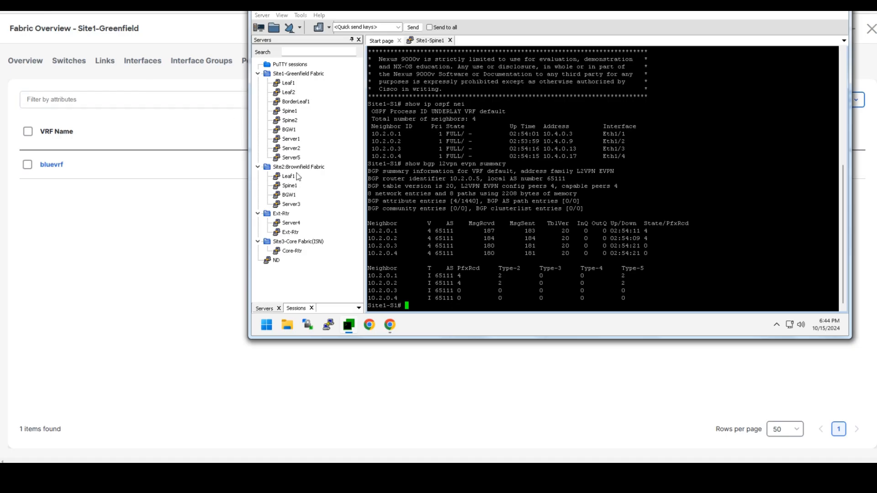
# - Open a Site1-Leaf1 session and run the vPC status check
pyautogui.doubleClick(289, 84)
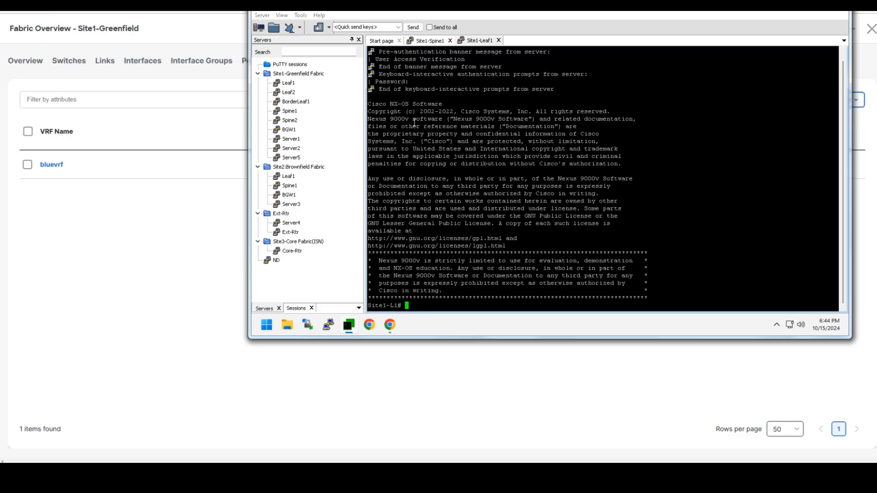
pyautogui.write('show vpn')
pyautogui.press('Return')
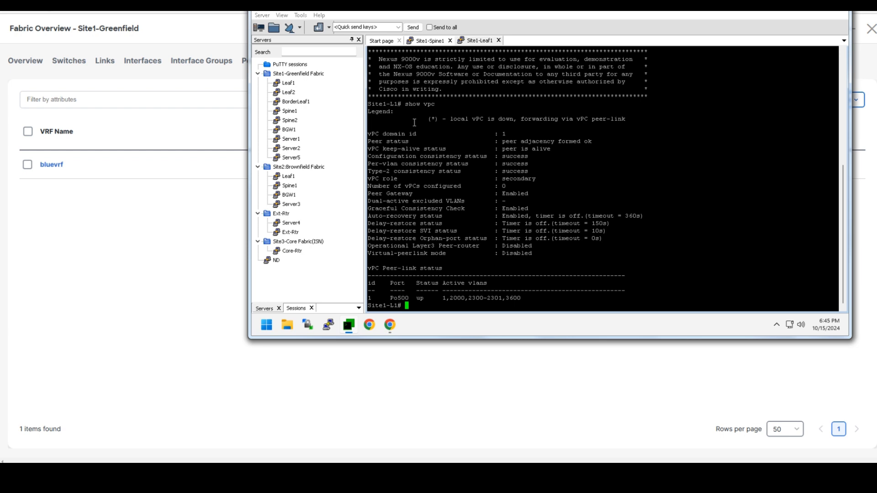
# - Run 'show nve vni' and highlight the VNI rows, including the L3 bluevrf entry
pyautogui.write('show nve vni')
pyautogui.press('Return')
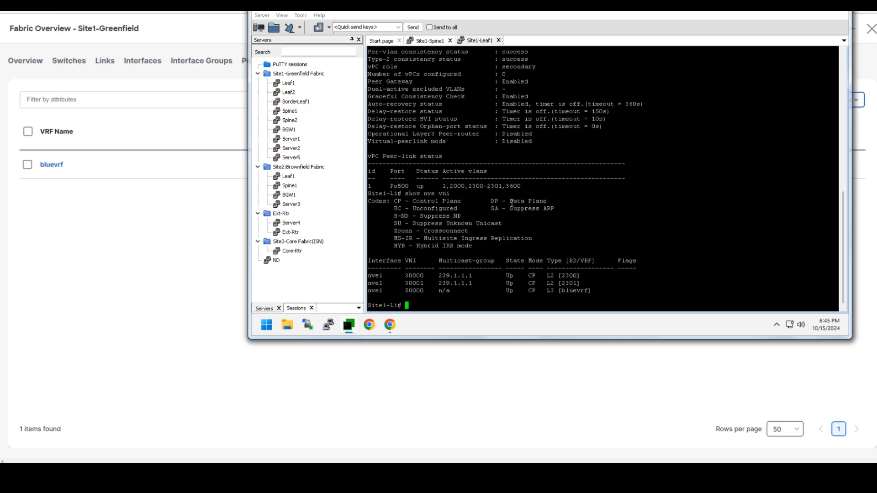
pyautogui.moveTo(544, 277); pyautogui.dragTo(597, 285)
pyautogui.moveTo(541, 291); pyautogui.dragTo(617, 291)
pyautogui.click(596, 290)
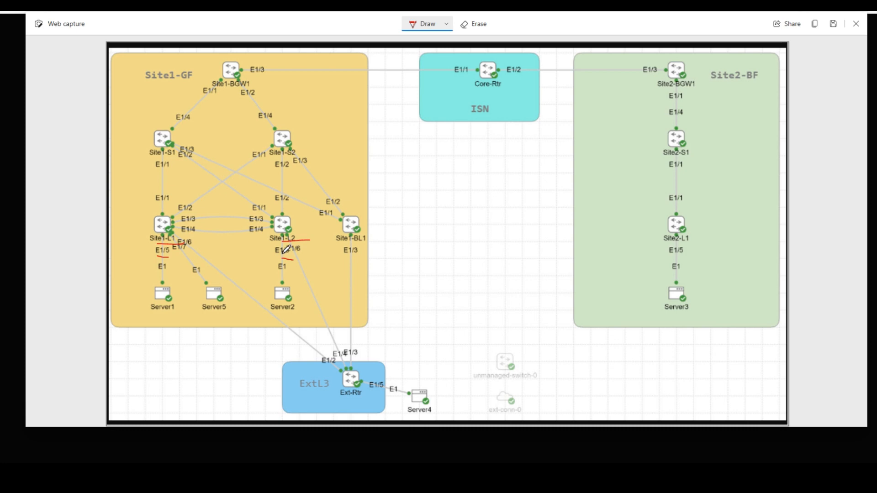
# - Underline the Server1 and Server2 connections in red on the topology diagram
pyautogui.moveTo(156, 313); pyautogui.dragTo(176, 310)
pyautogui.moveTo(271, 313); pyautogui.dragTo(292, 314)
pyautogui.hotkey('alt', 'Tab')
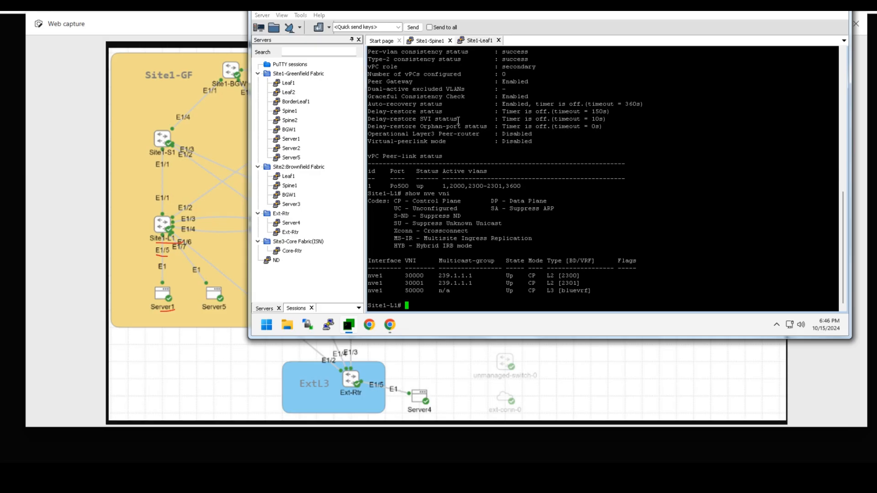
# - Open SSH sessions to Server1 and Server2, accepting both new host keys
pyautogui.doubleClick(301, 140)
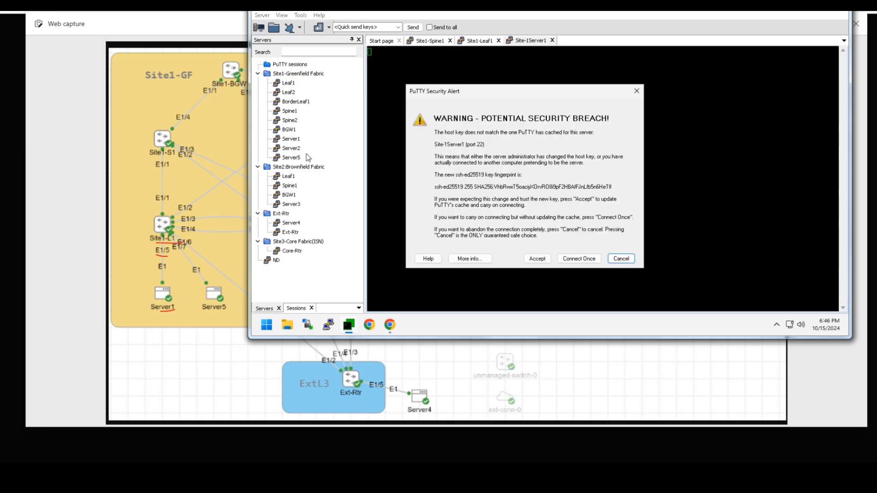
pyautogui.click(536, 257)
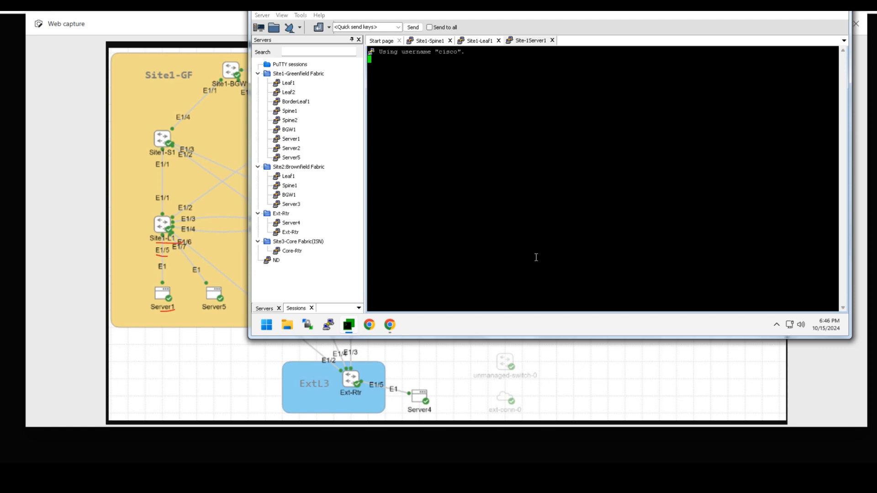
pyautogui.doubleClick(291, 148)
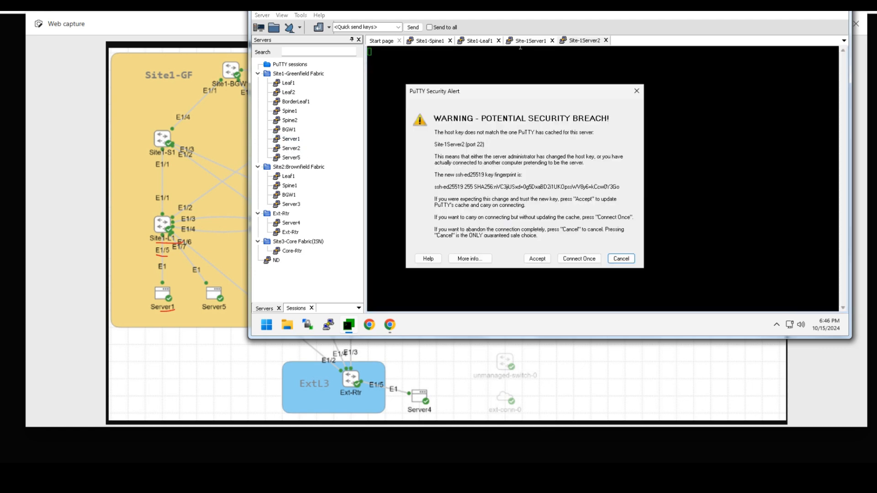
pyautogui.click(536, 257)
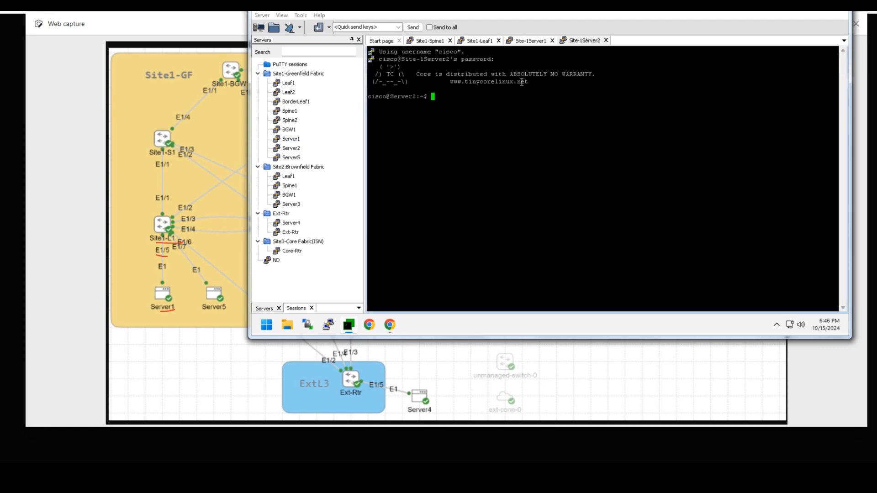
# - From Server1, ping 192.168.12.22 and stop it to see the statistics
pyautogui.click(533, 41)
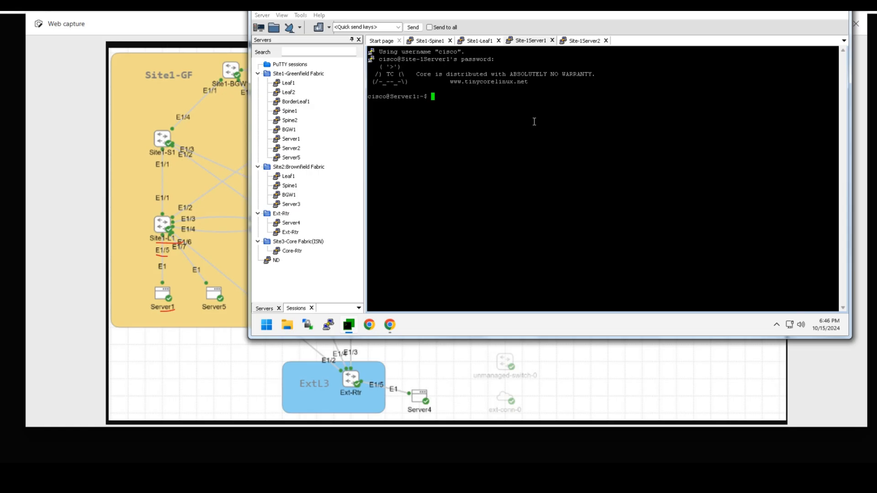
pyautogui.press('Return')
pyautogui.press('Return')
pyautogui.press('Return')
pyautogui.press('Return')
pyautogui.write('ping 19.266')
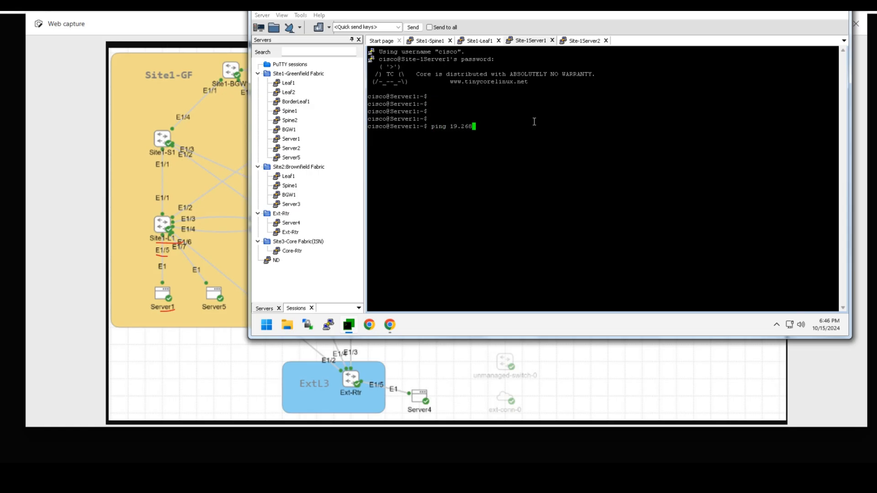
pyautogui.press('BackSpace')
pyautogui.press('BackSpace')
pyautogui.press('BackSpace')
pyautogui.press('BackSpace')
pyautogui.write('2.168.12.22')
pyautogui.press('Return')
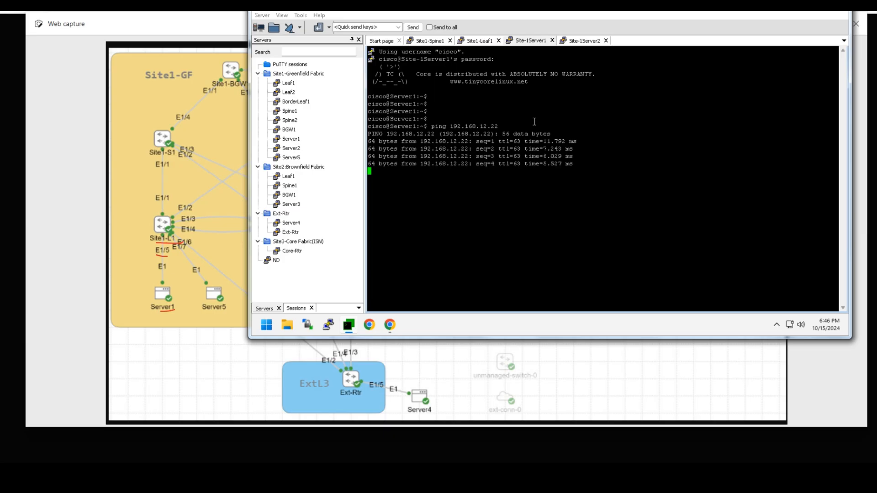
pyautogui.hotkey('ctrl', 'c')
# - List Server1's interfaces with ifconfig, then rerun the ping to 192.168.12.22
pyautogui.write('ifconfig')
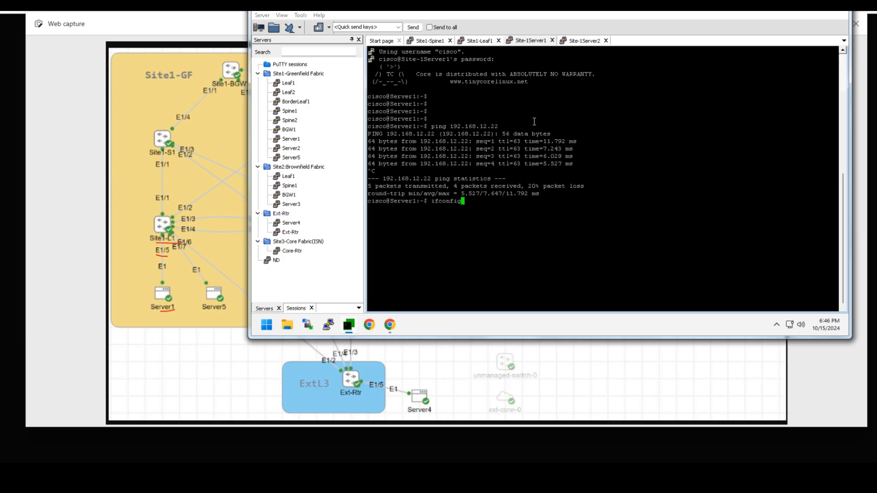
pyautogui.press('Return')
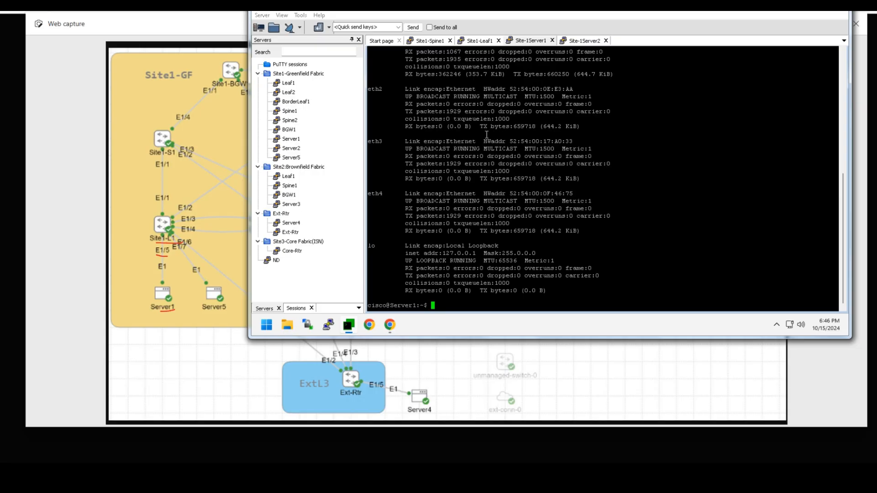
pyautogui.scroll(10, 486, 135)
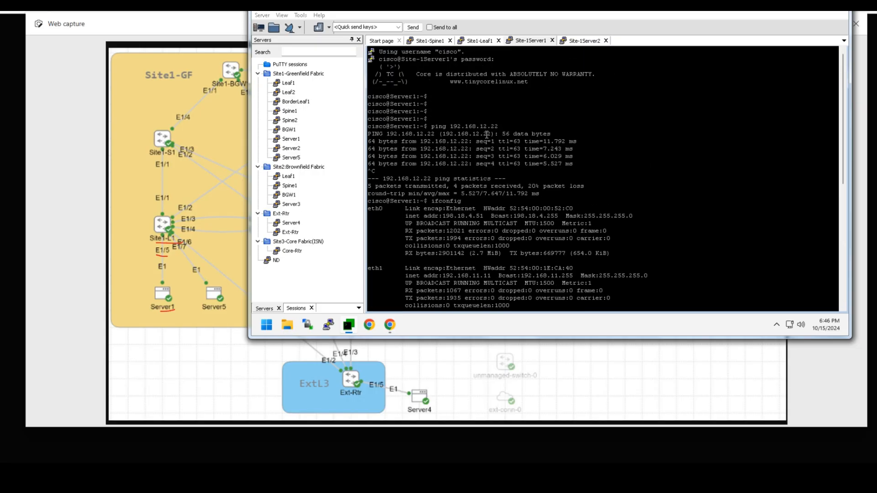
pyautogui.scroll(-10, 511, 178)
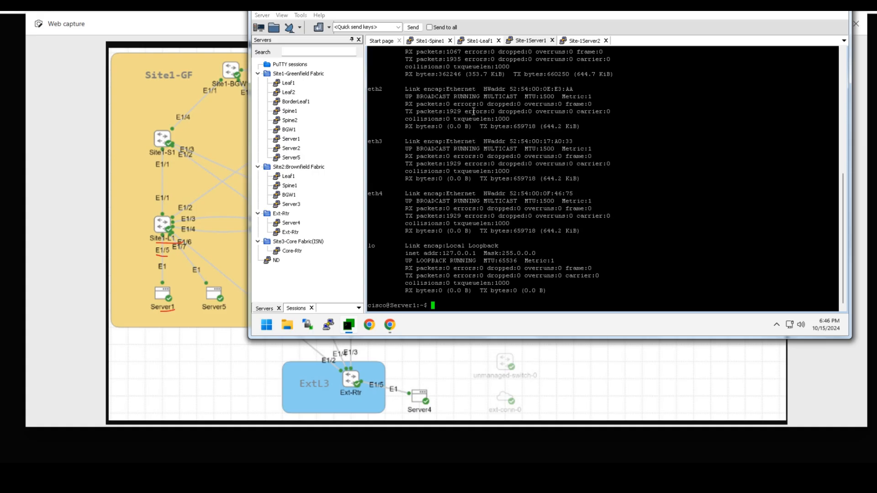
pyautogui.press('Up')
pyautogui.press('Return')
pyautogui.press('Up')
pyautogui.press('Up')
pyautogui.press('Return')
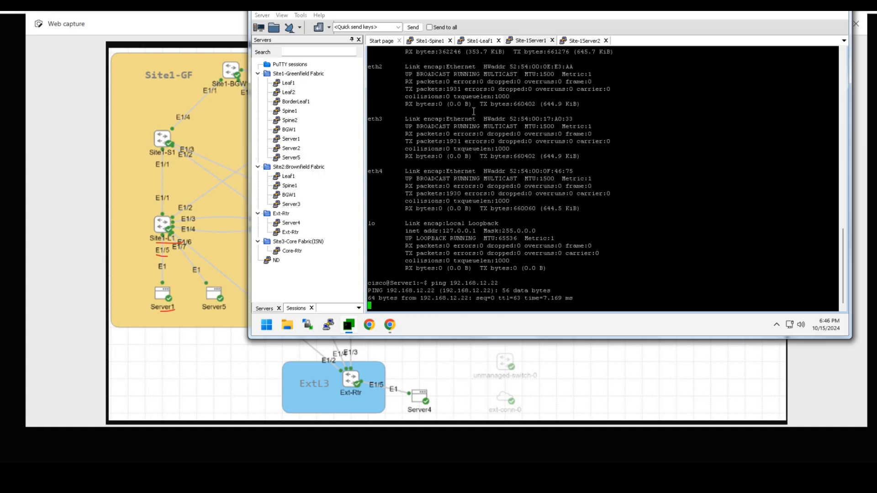
pyautogui.hotkey('ctrl', 'c')
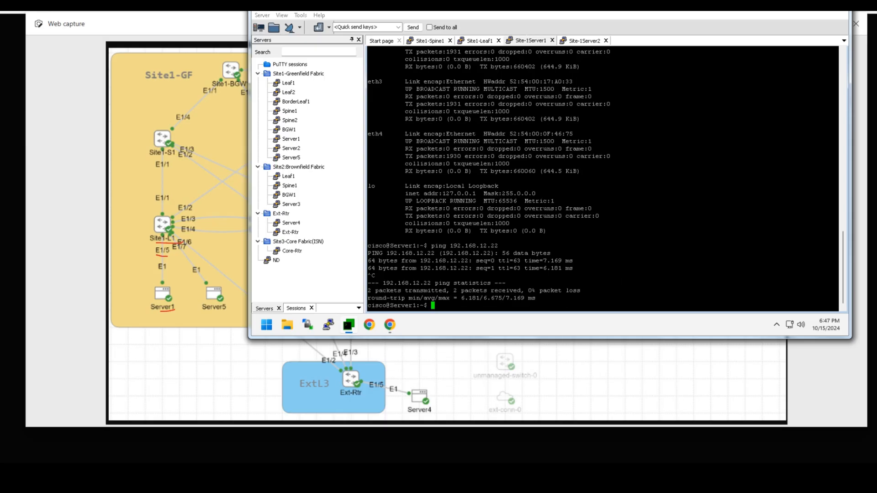
# - On Server2, run ifconfig and select eth1's address 192.168.12.22
pyautogui.click(580, 42)
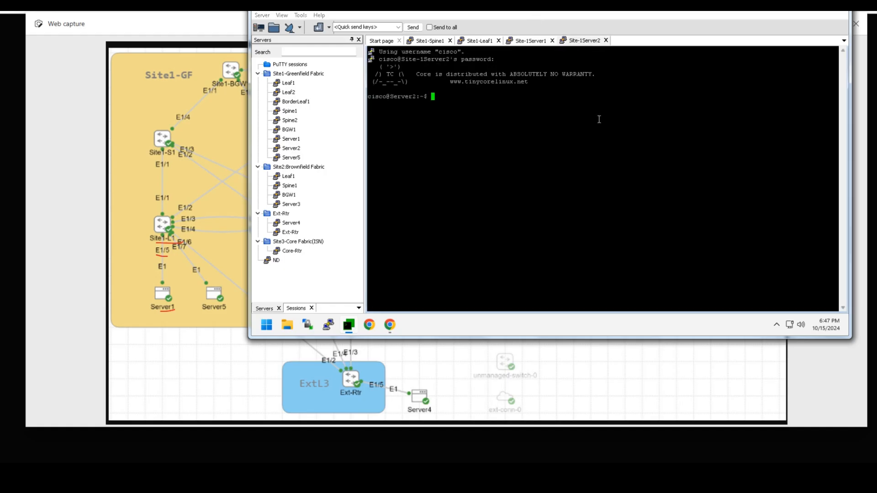
pyautogui.write('ifconfig')
pyautogui.press('Return')
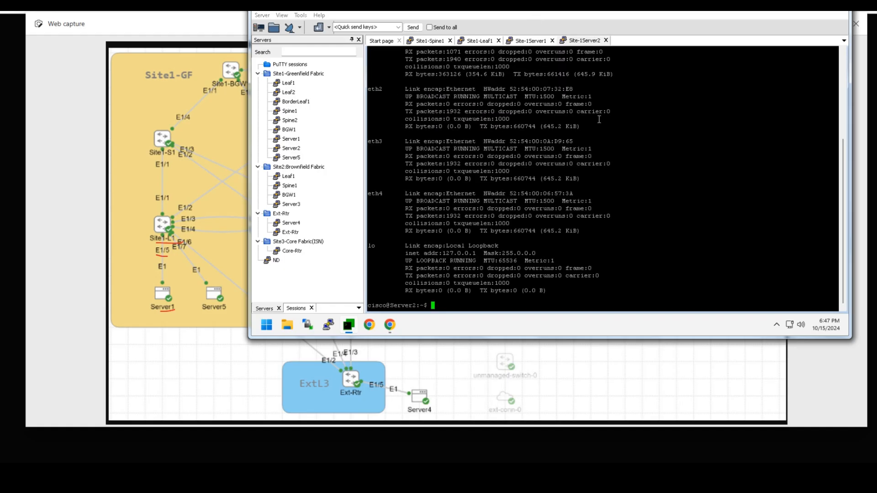
pyautogui.scroll(6, 599, 119)
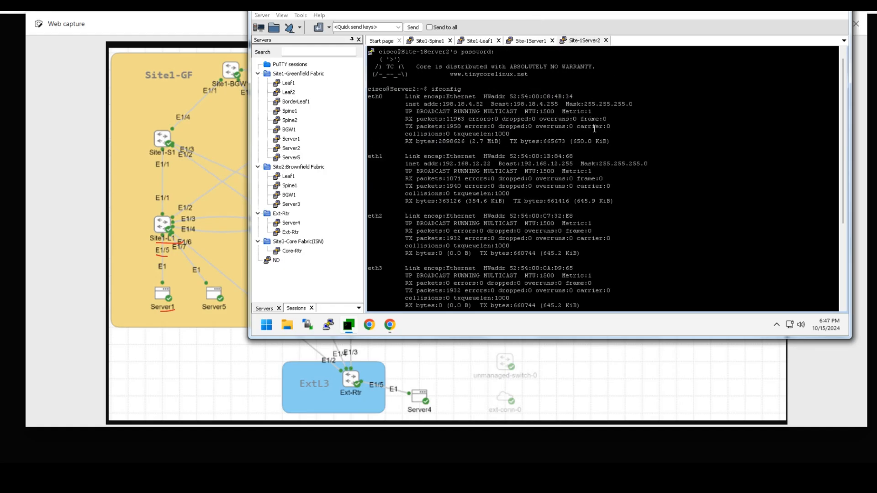
pyautogui.doubleClick(473, 163)
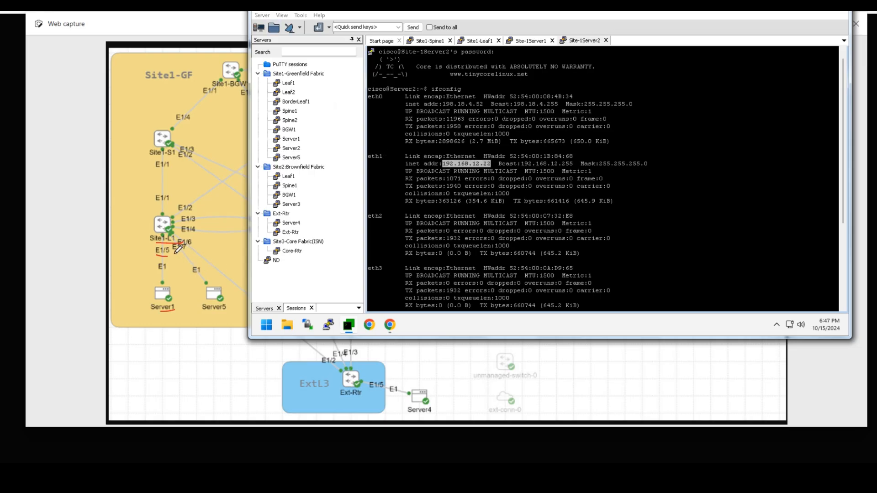
pyautogui.click(187, 270)
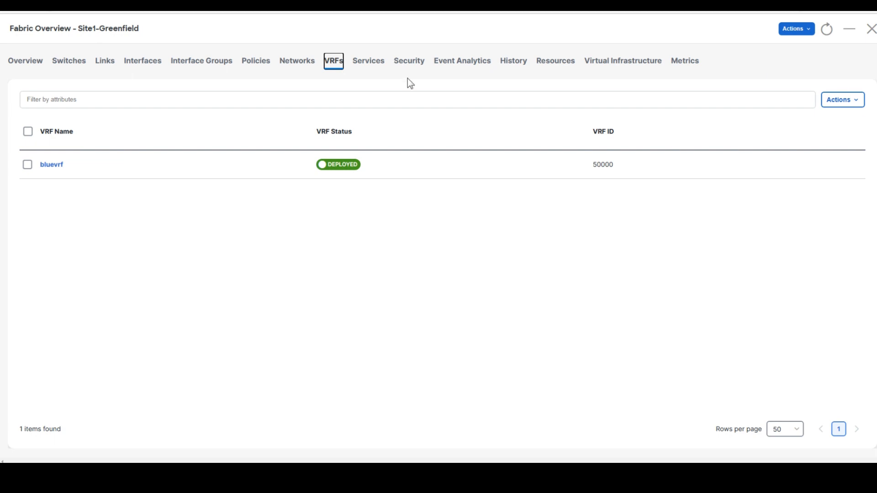
# - Close the fabric overview and show the Topology view on the Fabric Controller Overview dashboard
pyautogui.click(871, 29)
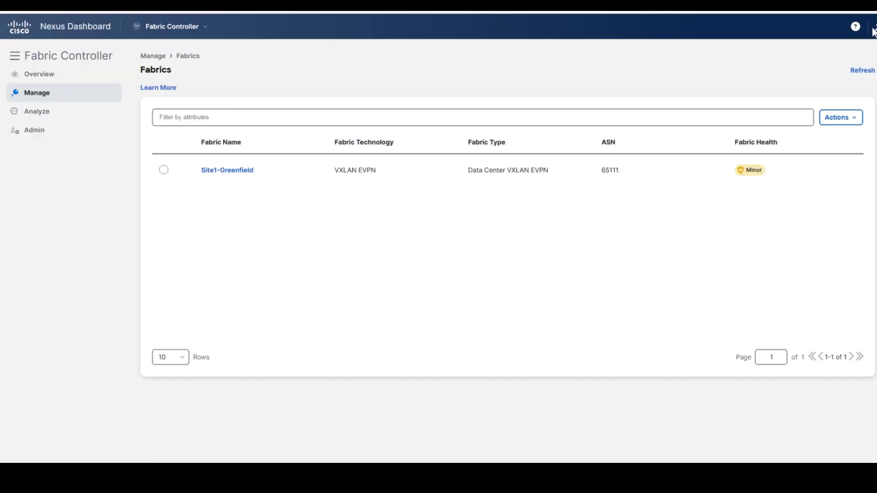
pyautogui.moveTo(60, 97)
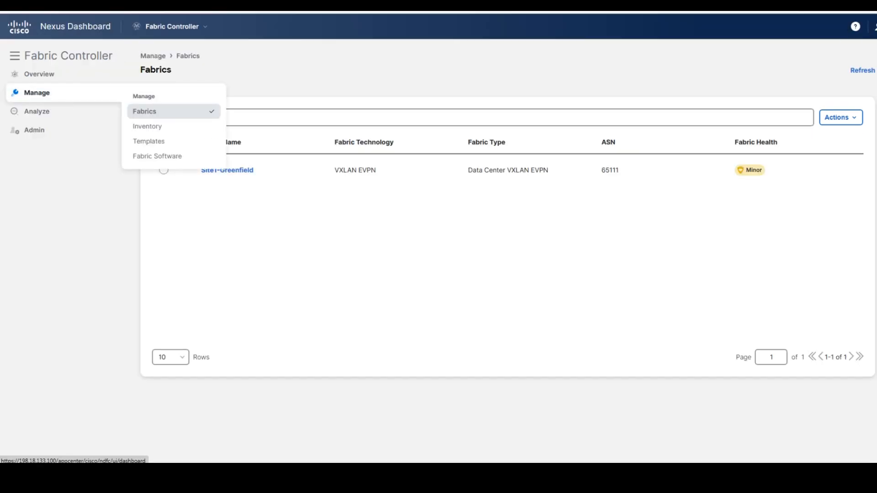
pyautogui.click(177, 28)
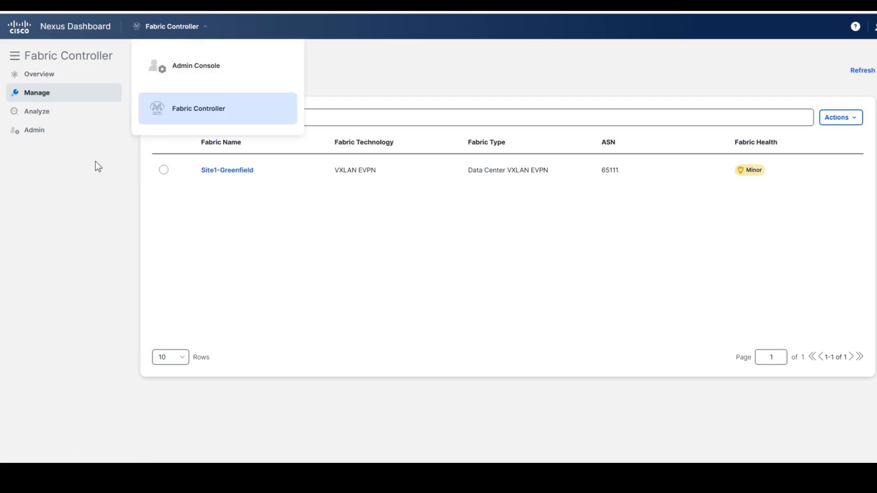
pyautogui.click(43, 76)
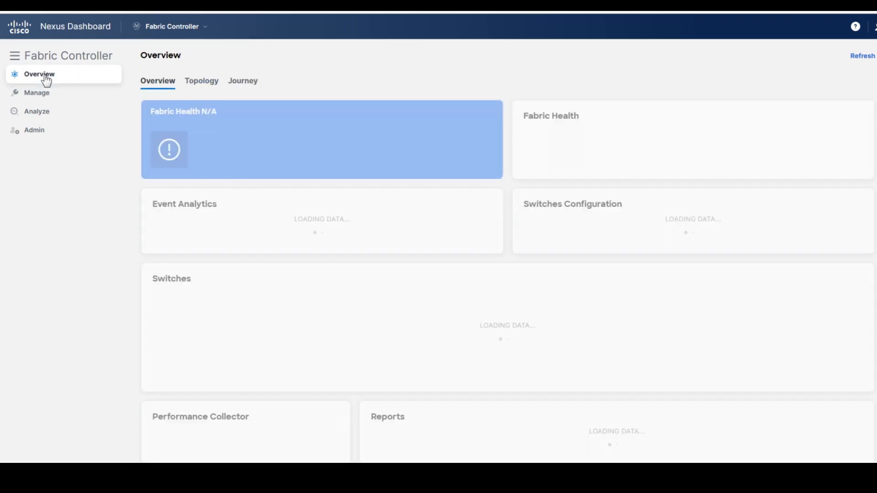
pyautogui.click(215, 85)
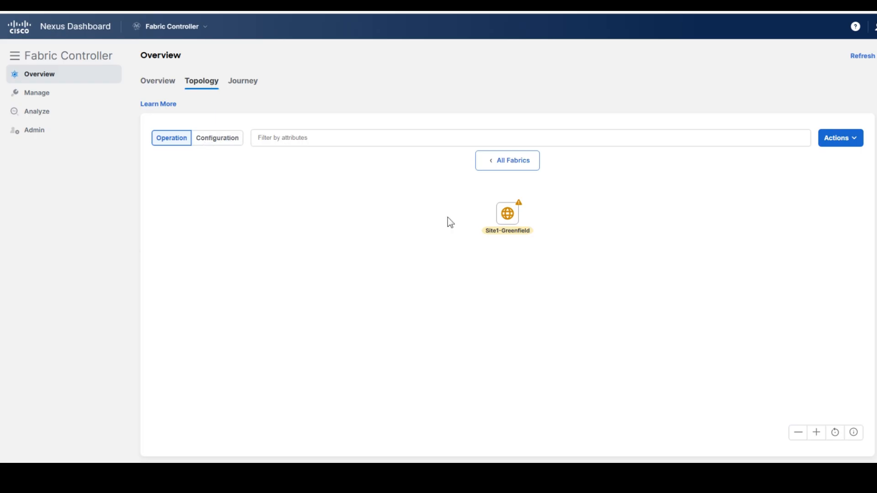
# - Open the Site1-Greenfield topology in Configuration view and confirm Site1-BL1 and the S2–BL1 link are In-Sync
pyautogui.doubleClick(508, 226)
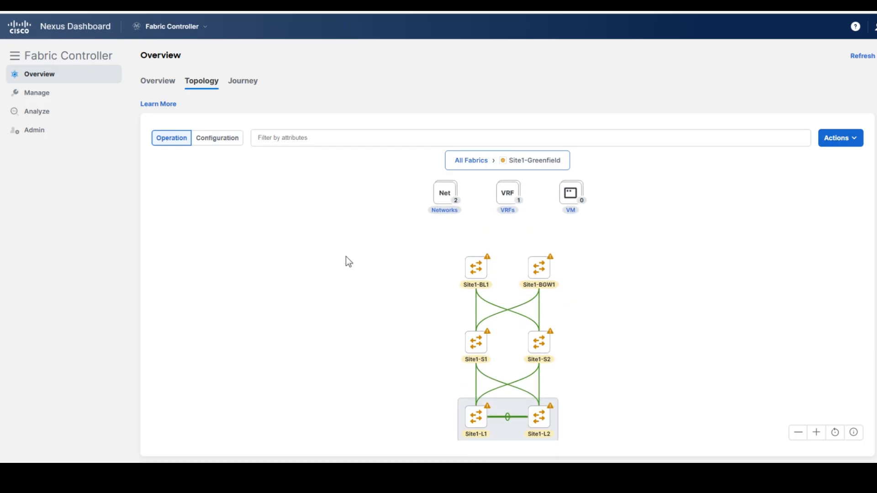
pyautogui.click(217, 138)
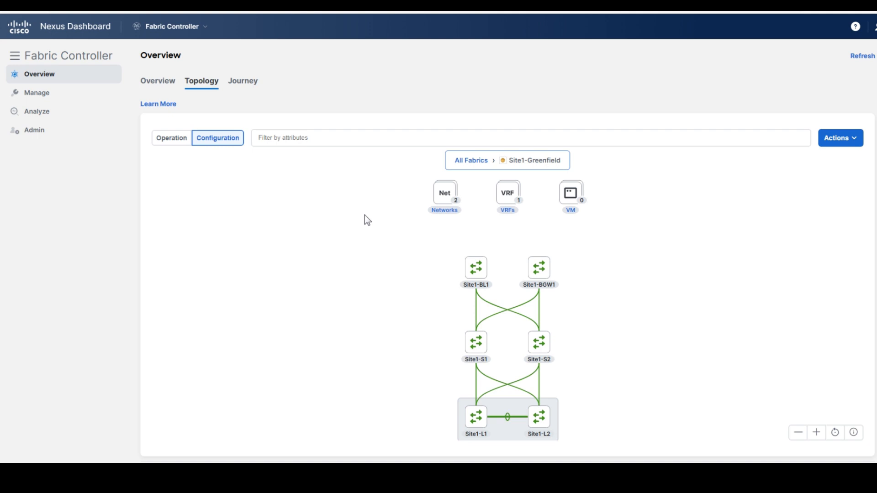
pyautogui.click(476, 276)
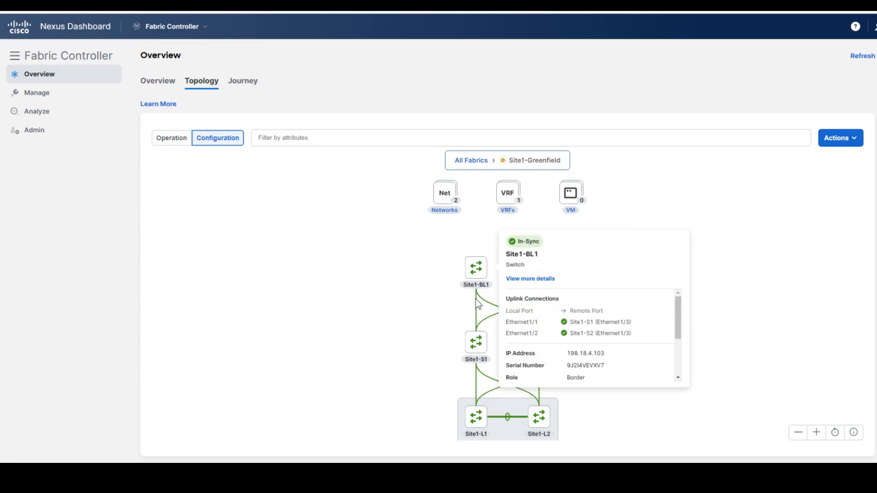
pyautogui.click(489, 308)
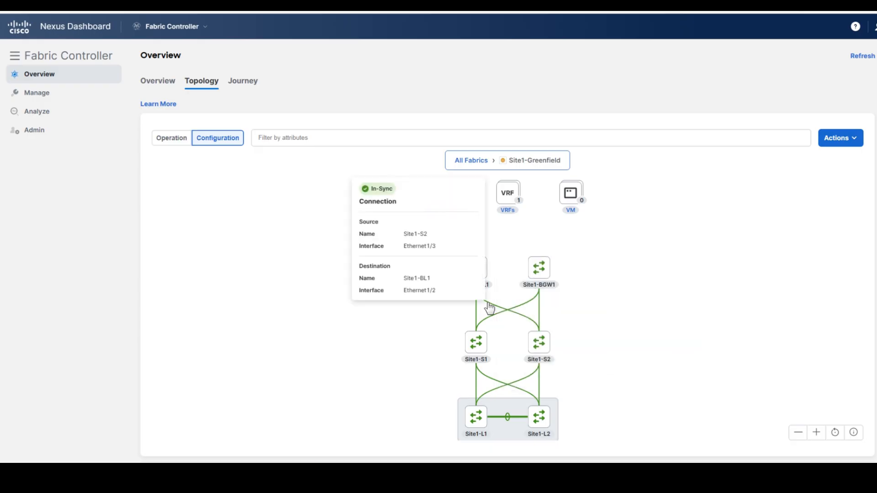